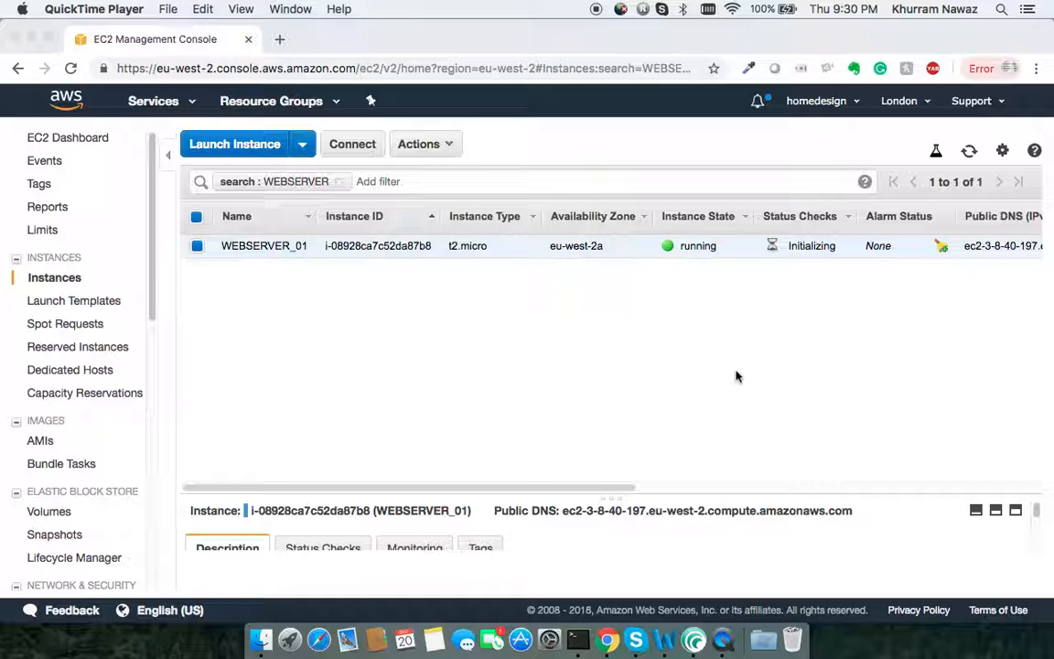
Start launching another instance modelled on WEBSERVER_01 with Launch More Like This.
left_click(403, 336)
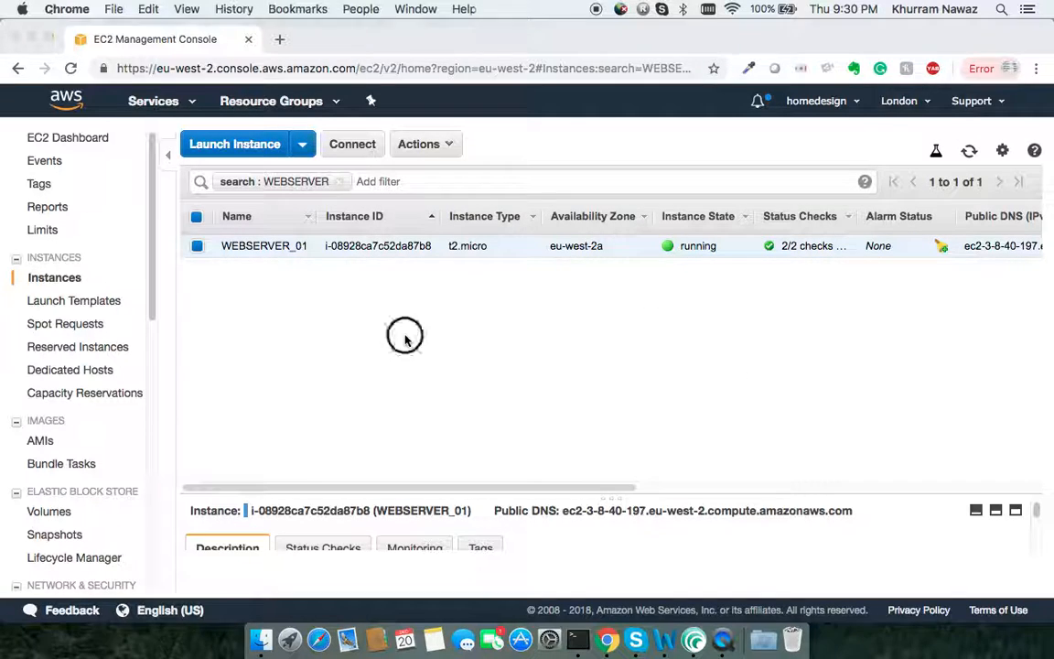
left_click(195, 248)
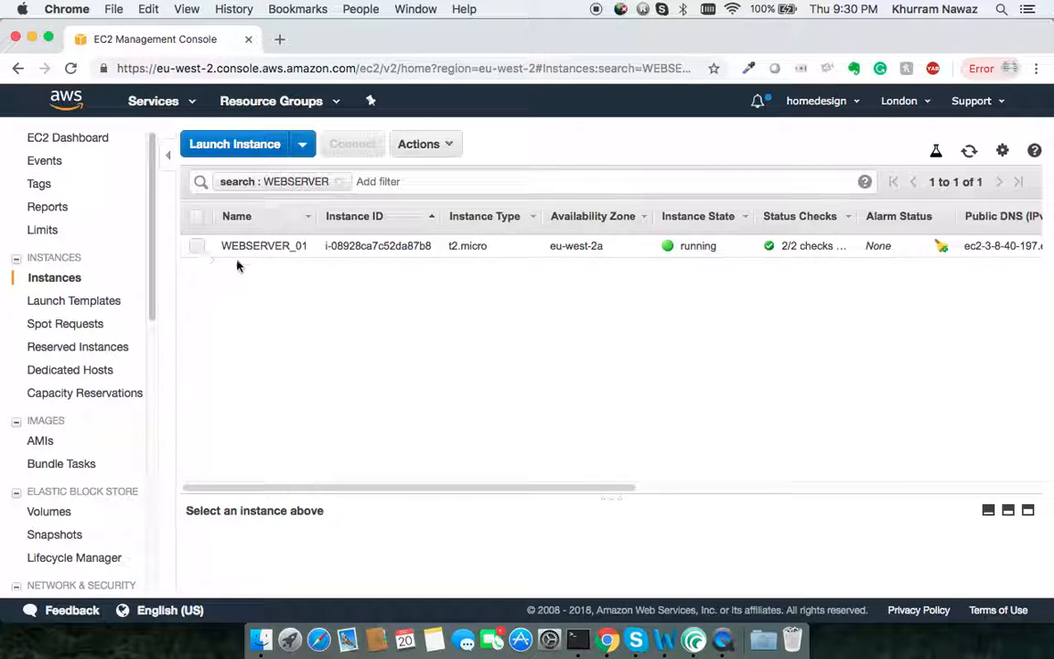
left_click(195, 247)
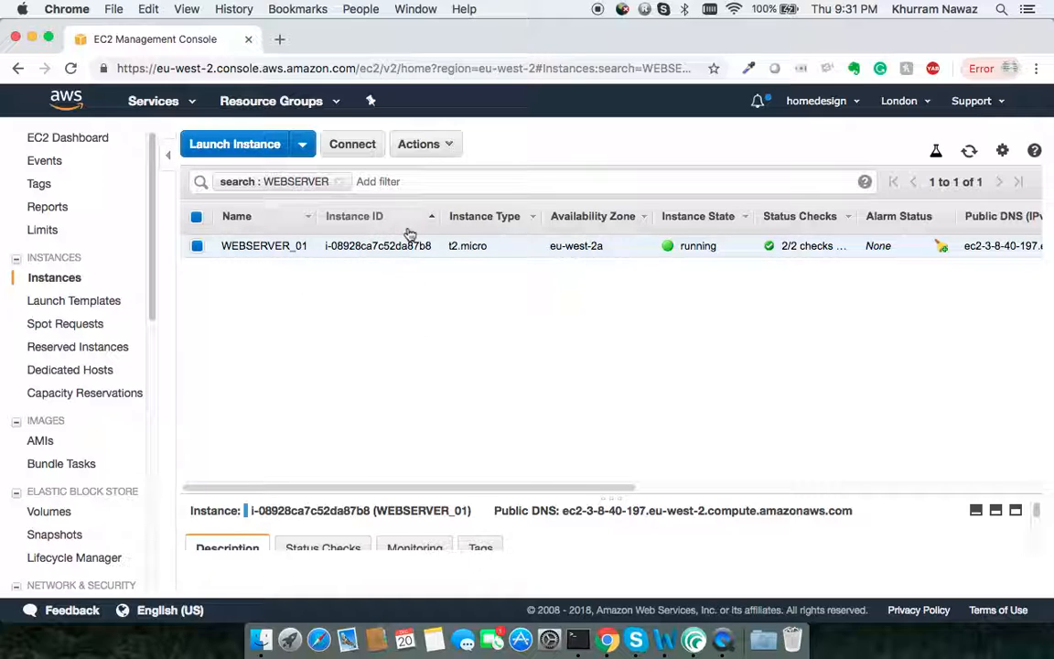
left_click(435, 148)
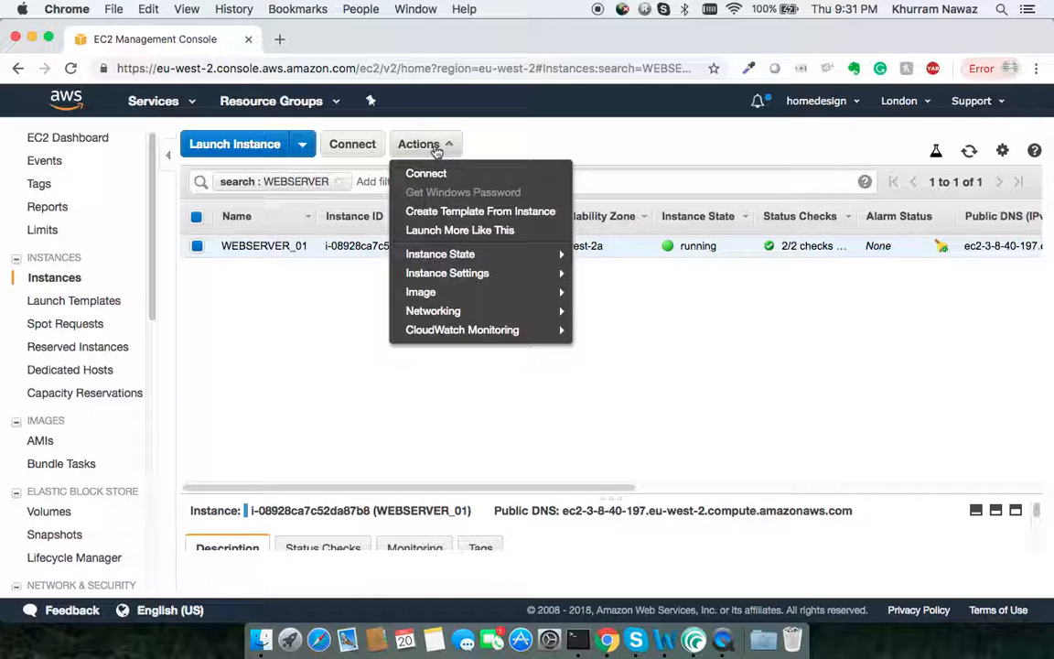
left_click(465, 238)
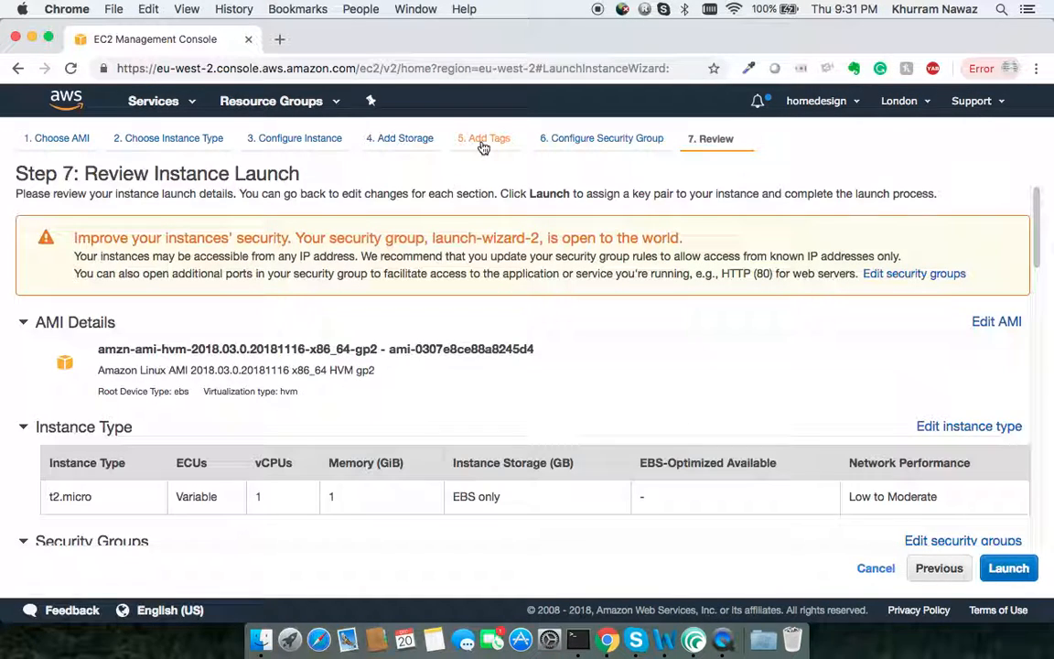
Set the new instance's Name tag value to SSH_KEY_RECOVERY.
left_click(483, 146)
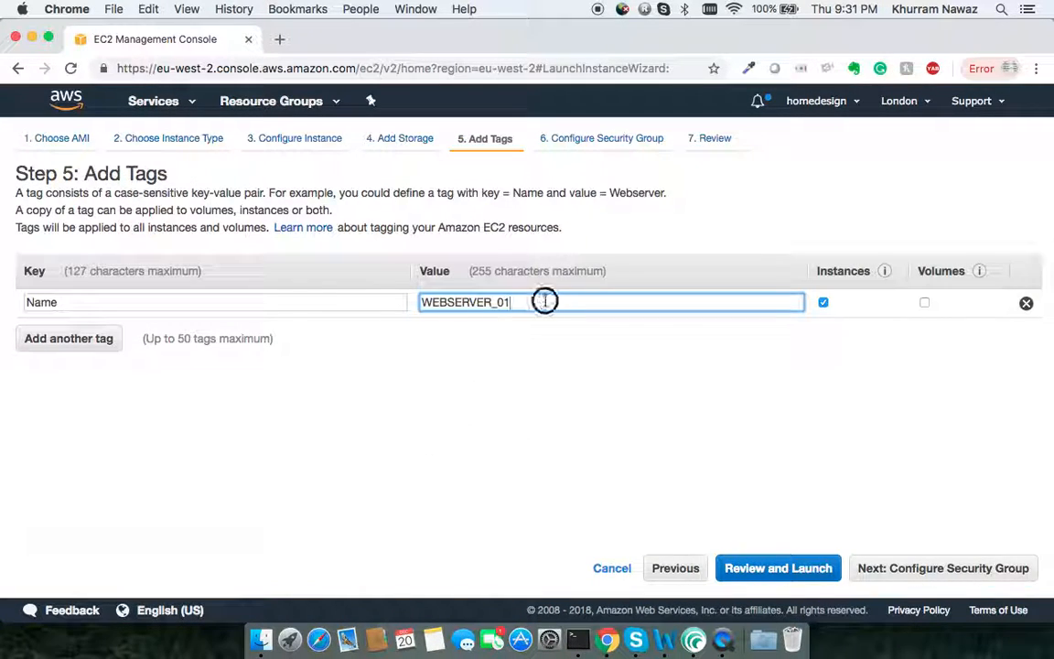
left_click_drag(544, 301, 262, 298)
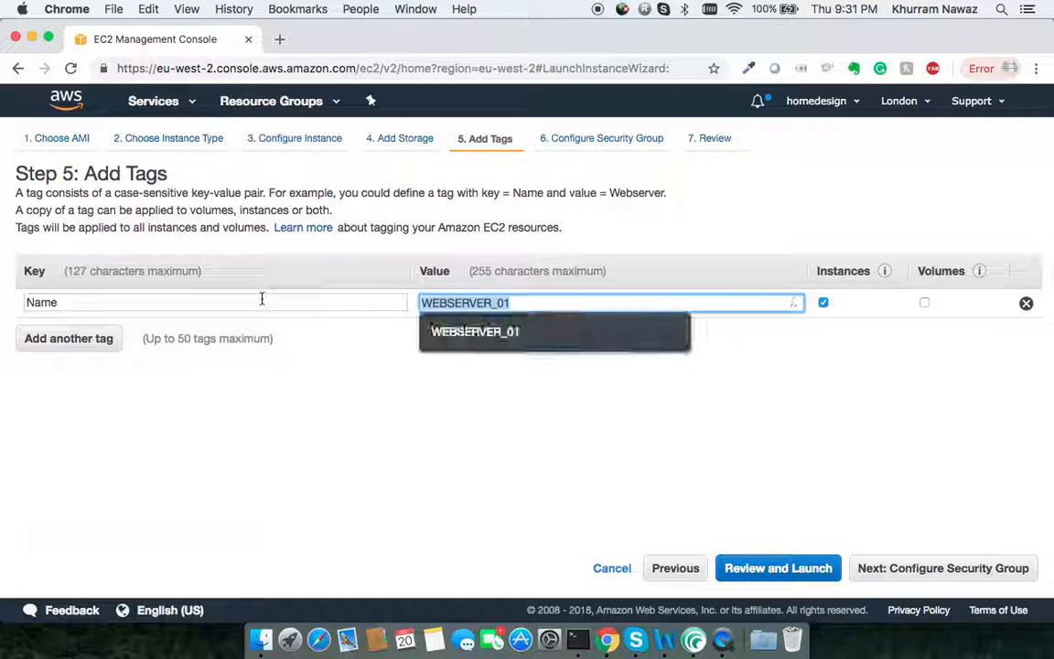
type("SSH_KEY")
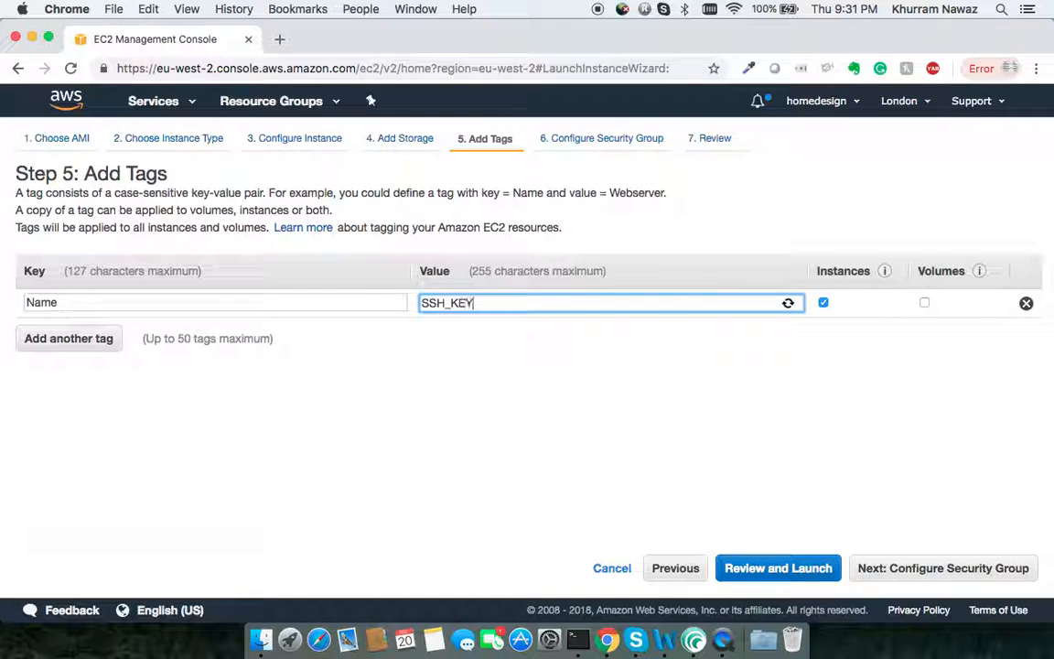
type("_RECOVERY")
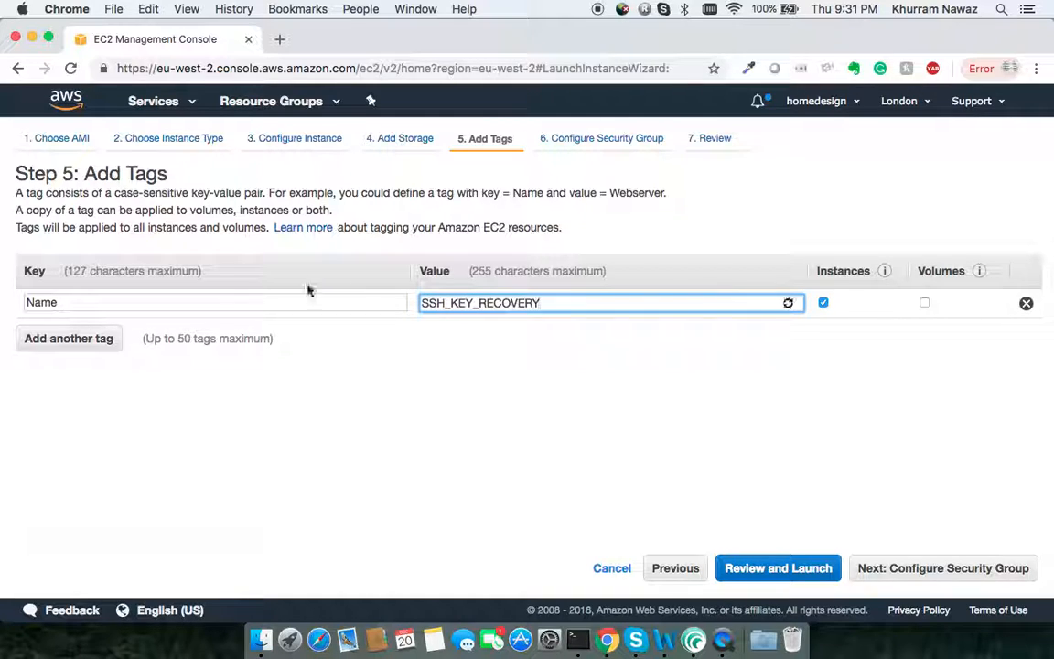
Assign a newly created security group with its default SSH rule to the instance and continue to the launch review.
left_click(588, 149)
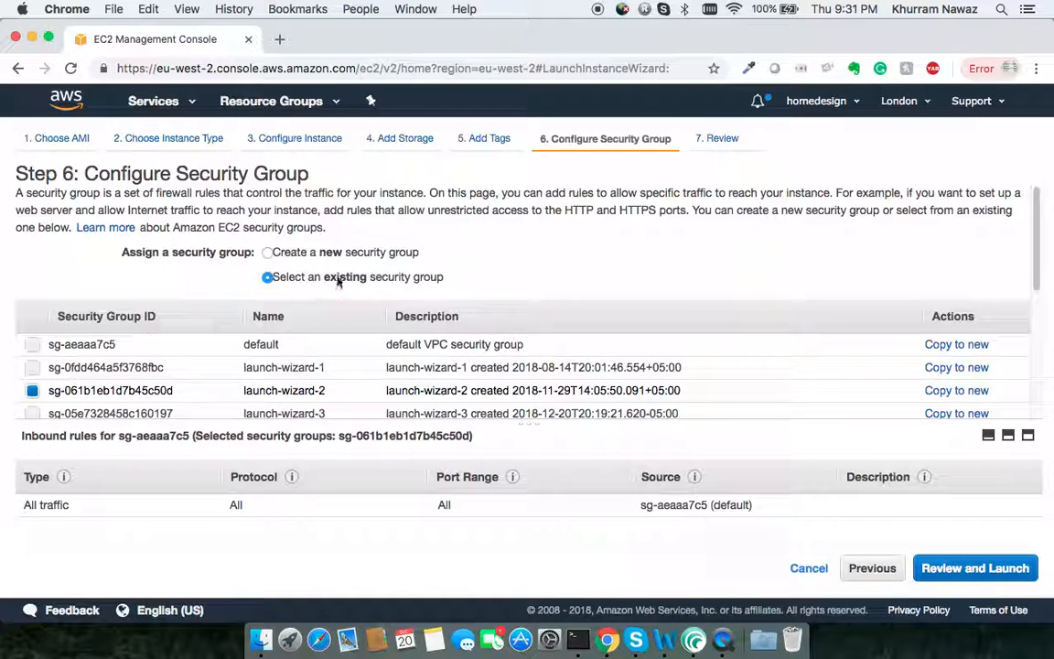
left_click(327, 260)
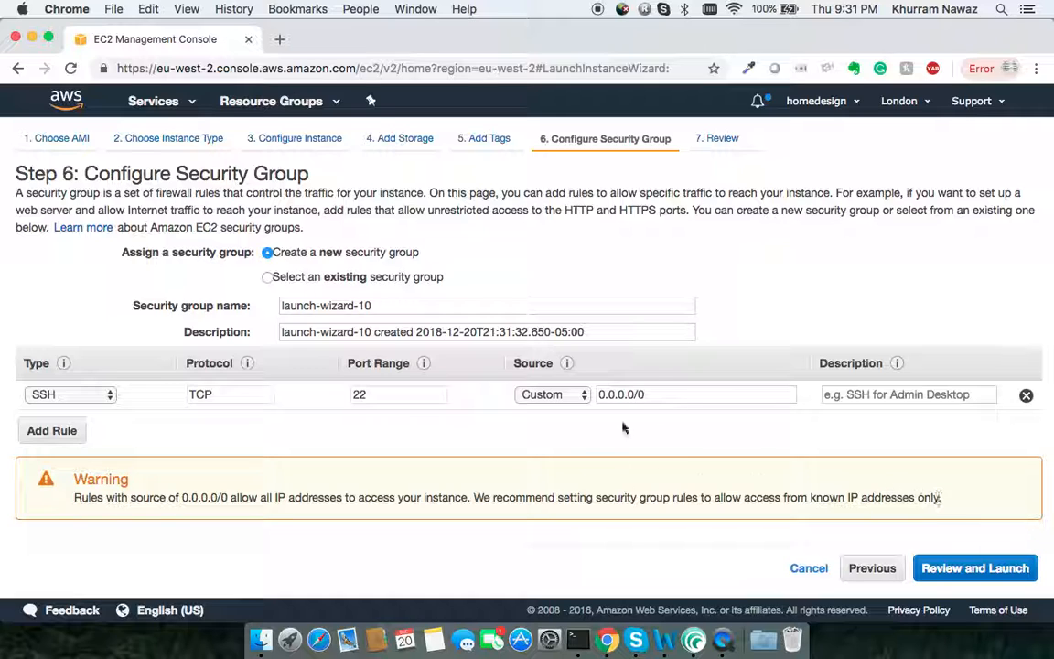
left_click(978, 568)
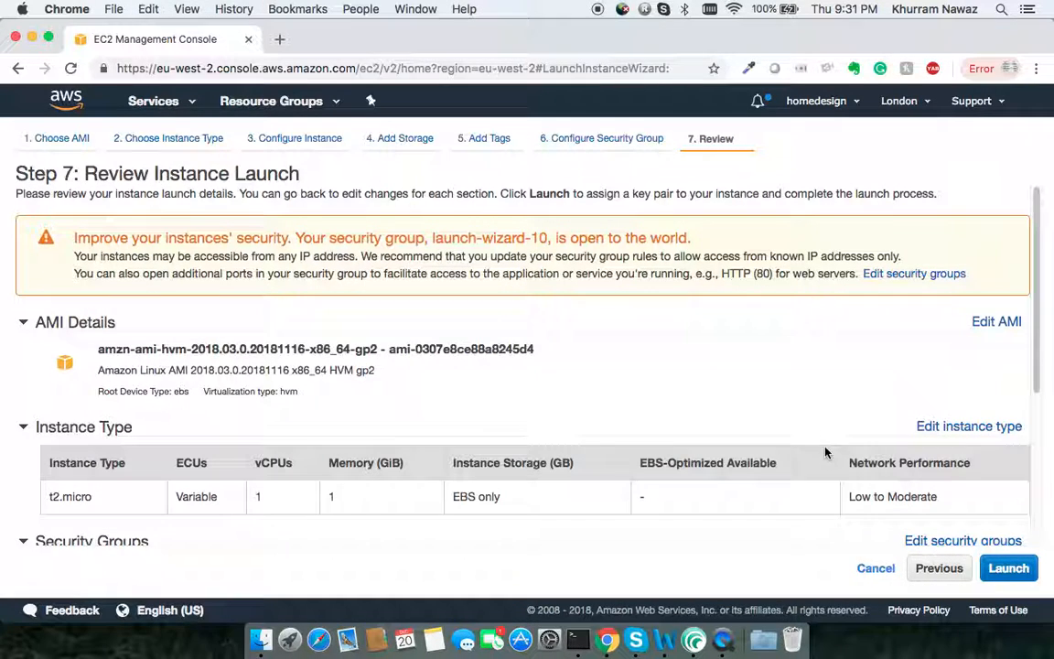
Launch the instance with a new key pair named NEW_KEY_PAIR, saving the private key file to the Desktop.
left_click(1008, 567)
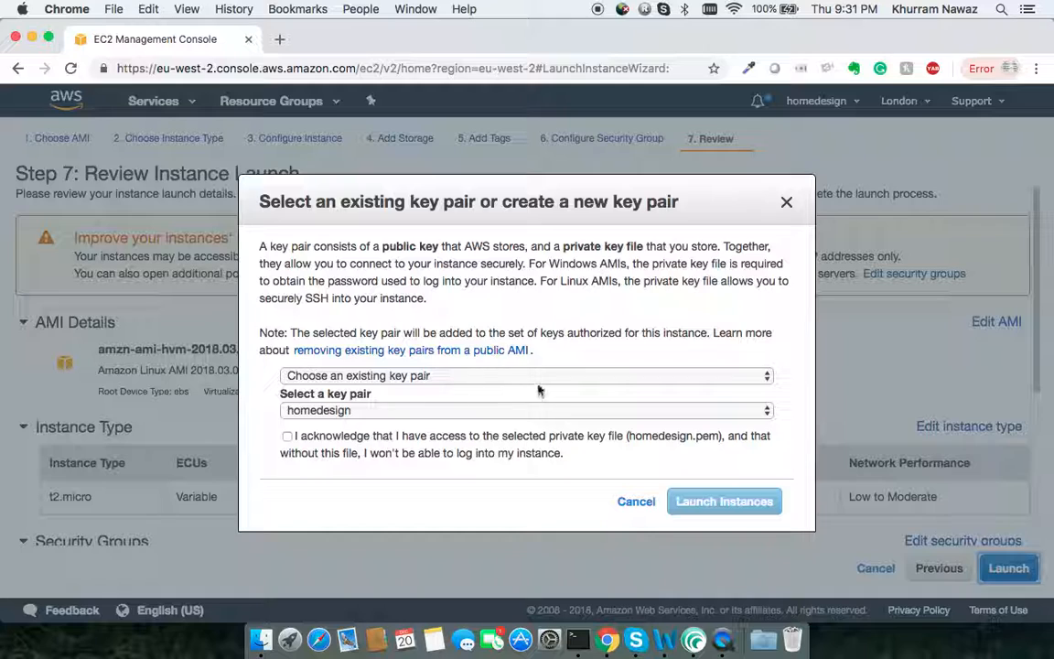
left_click(523, 378)
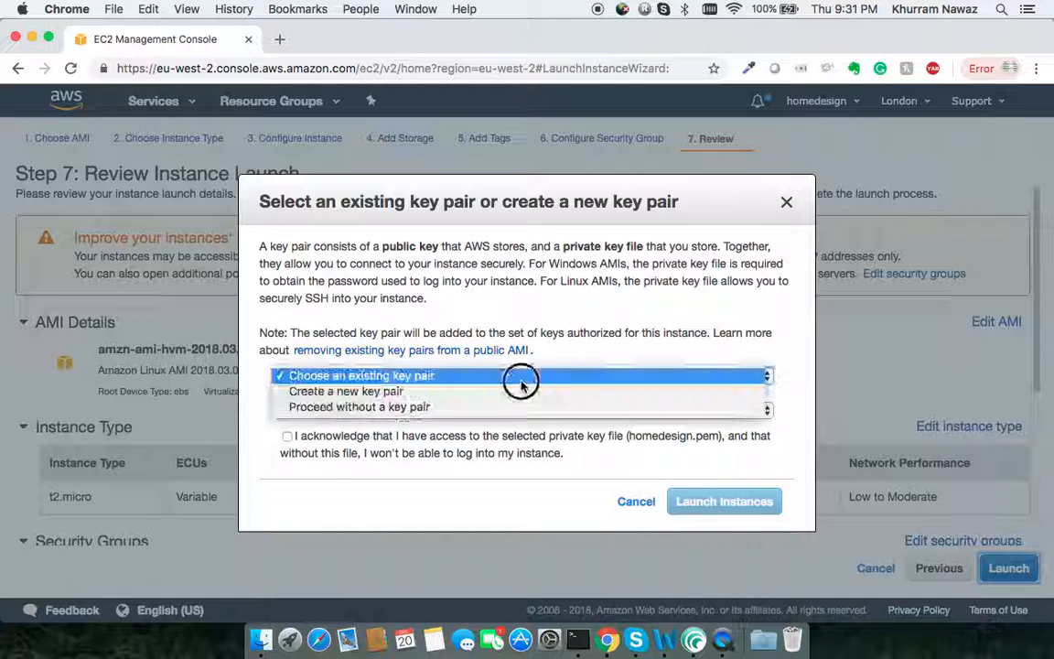
left_click(371, 394)
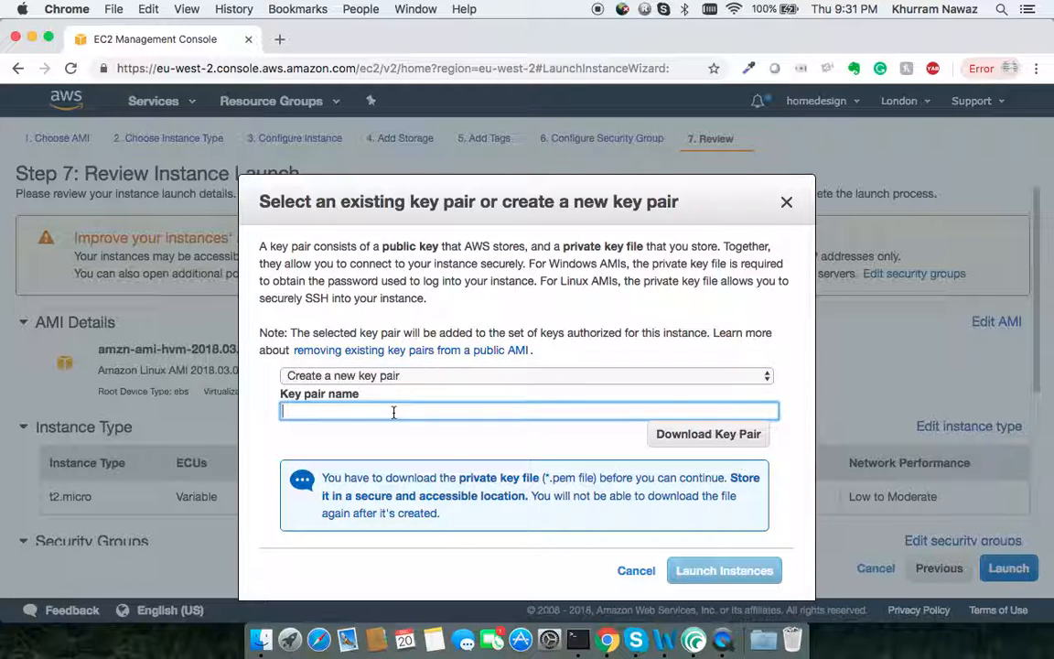
key("BackSpace")
key("BackSpace")
key("BackSpace")
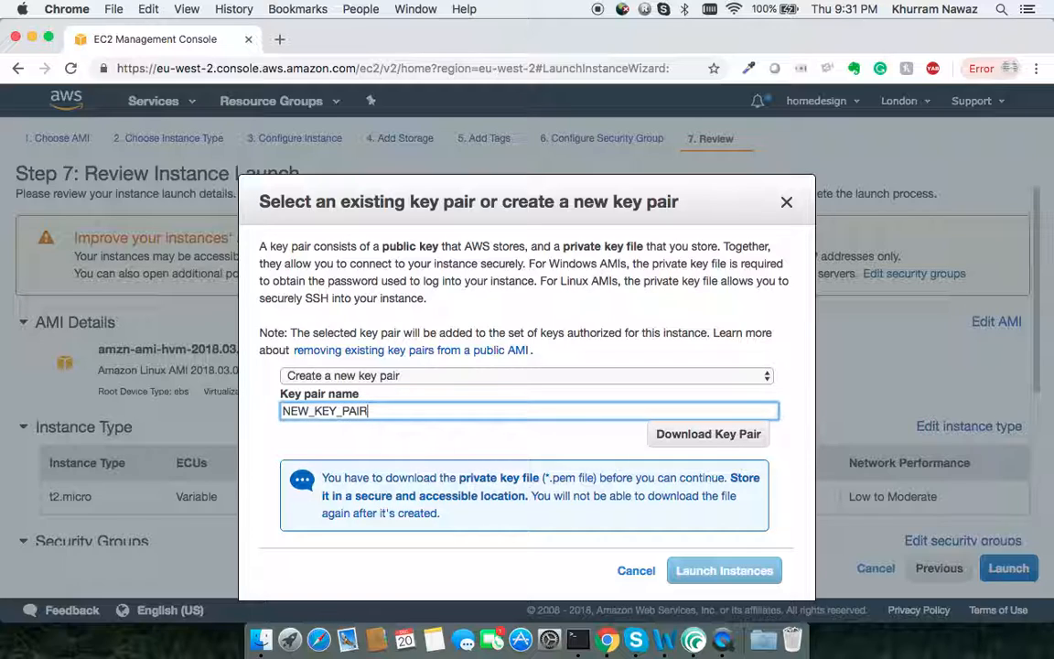
left_click(695, 438)
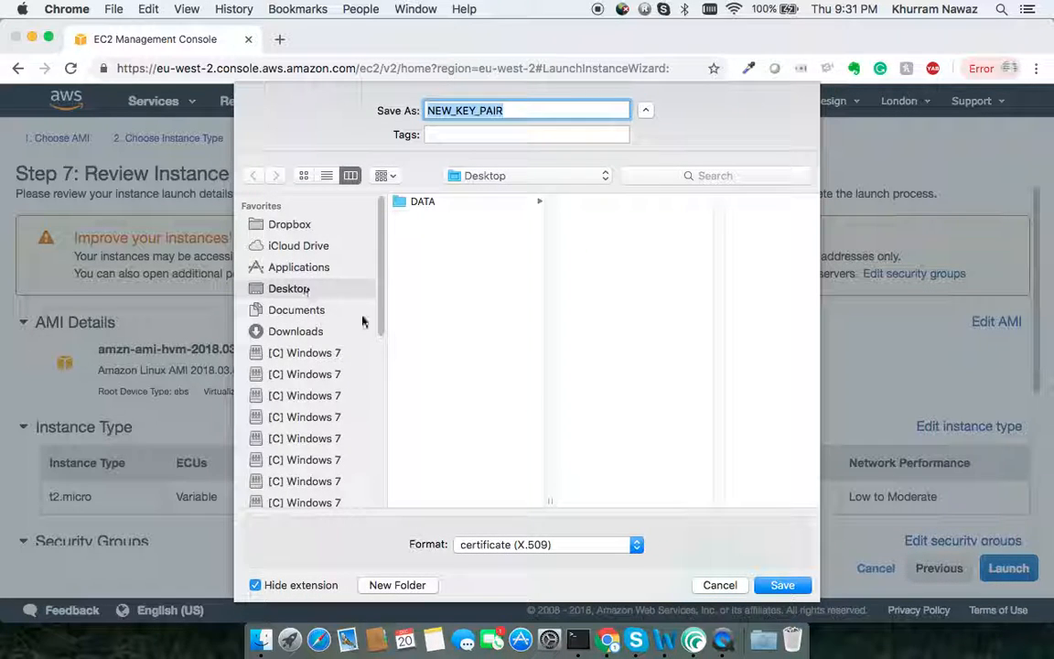
left_click(785, 586)
left_click(737, 570)
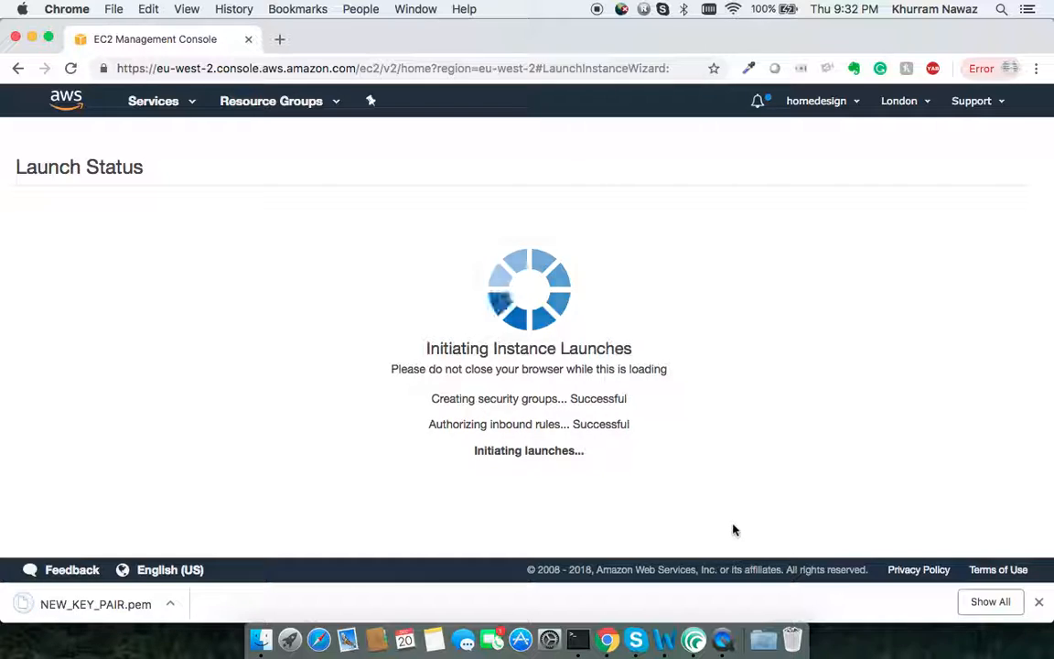
Return to the EC2 instances list, add the search filter SSH_KEY_ to the existing one, and refresh the list.
left_click(174, 101)
left_click(258, 231)
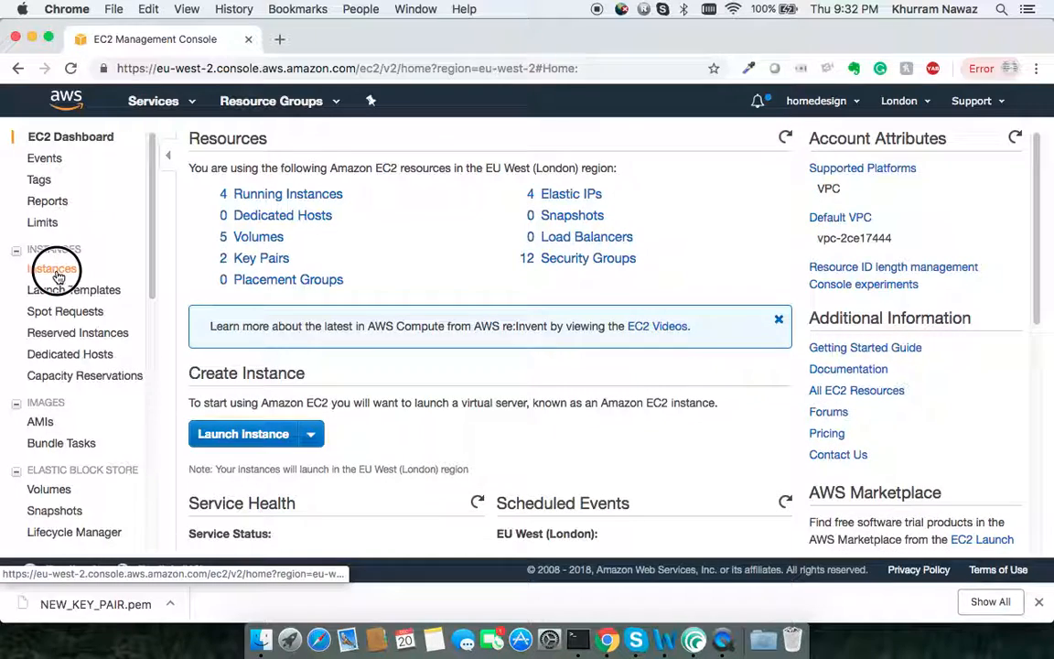
left_click(55, 268)
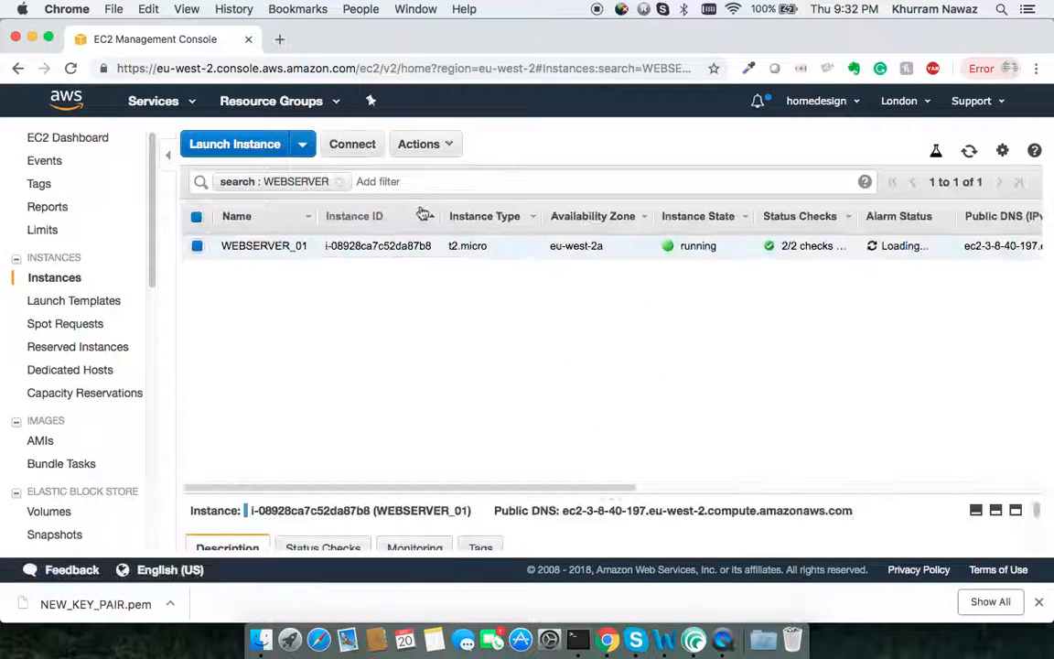
left_click(432, 183)
type("SSH_KEY_")
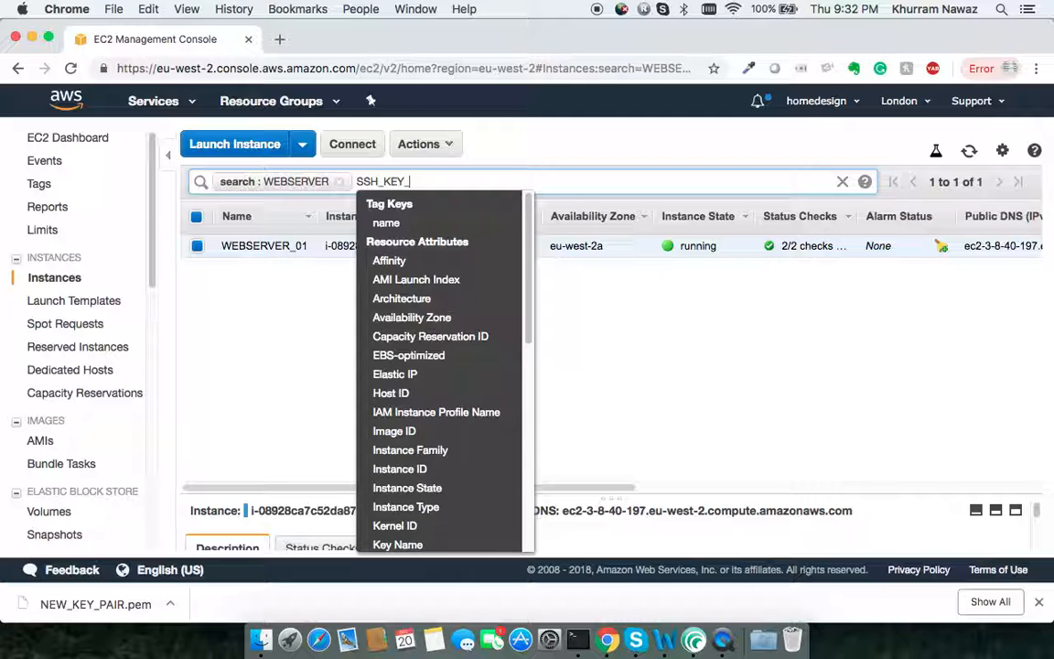
key("Return")
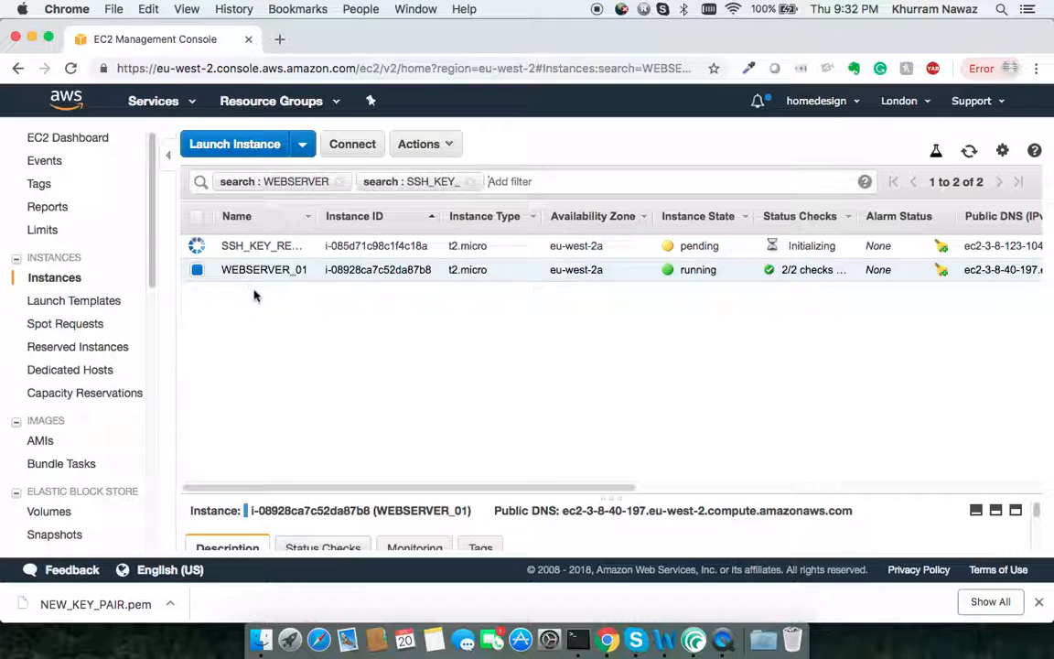
left_click(969, 151)
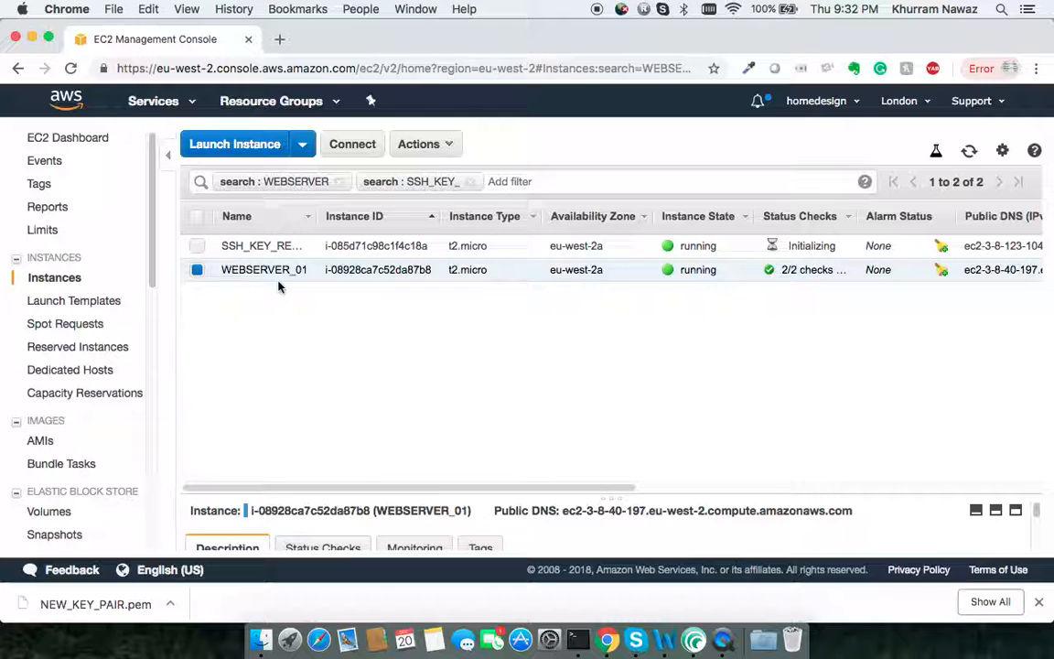
Open the EBS volume behind WEBSERVER_01's root device /dev/xvda from the instance's description details.
left_click(197, 270)
left_click(195, 270)
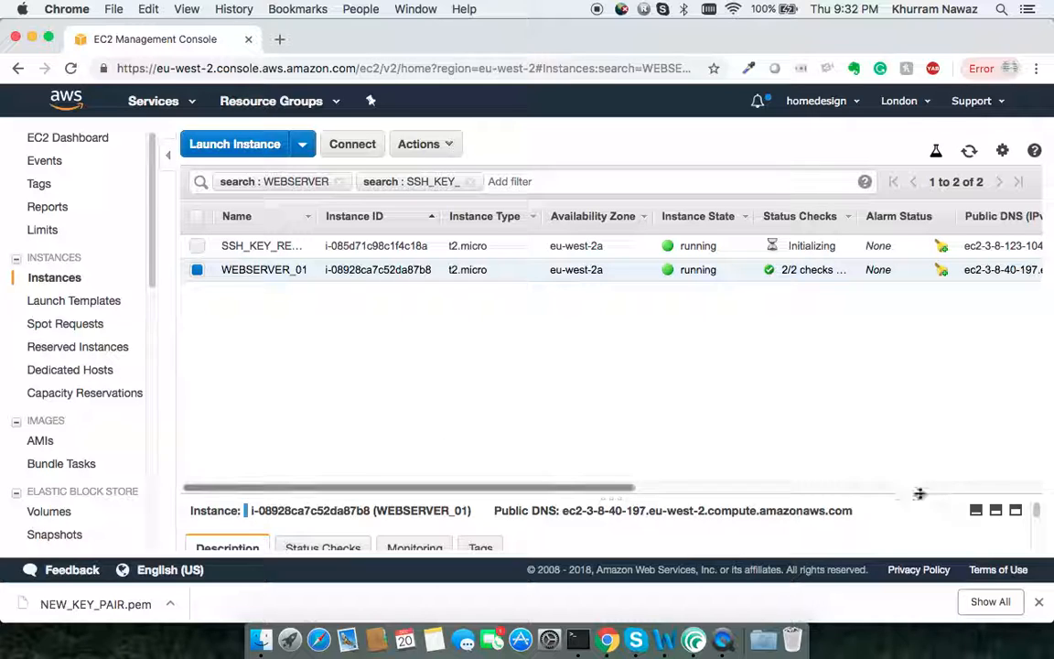
left_click(1015, 511)
scroll(742, 424, "down", 3)
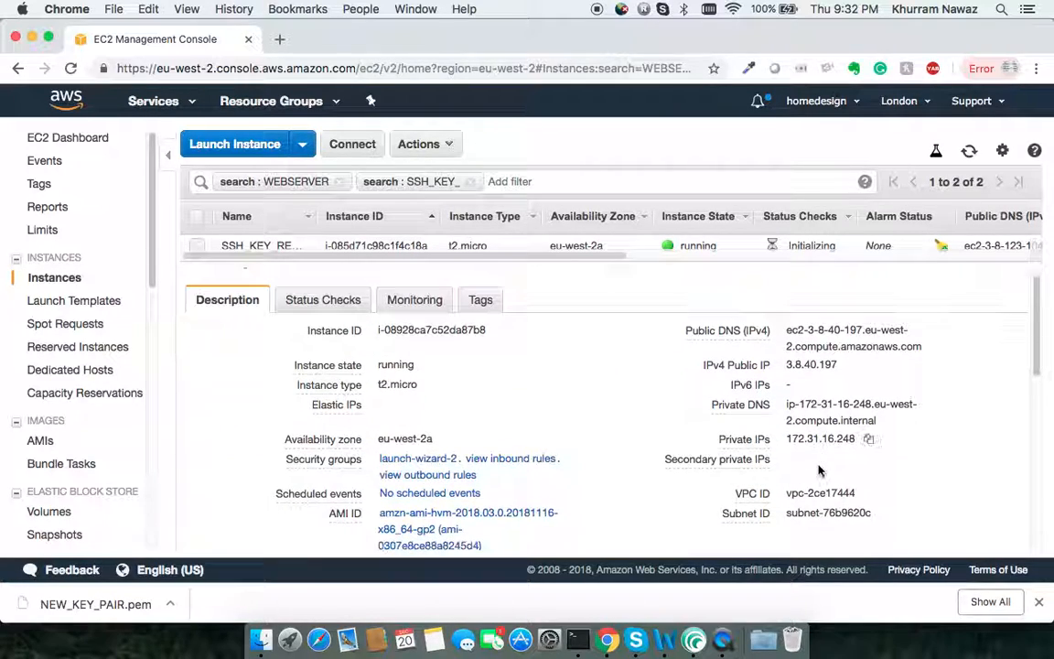
scroll(819, 480, "down", 3)
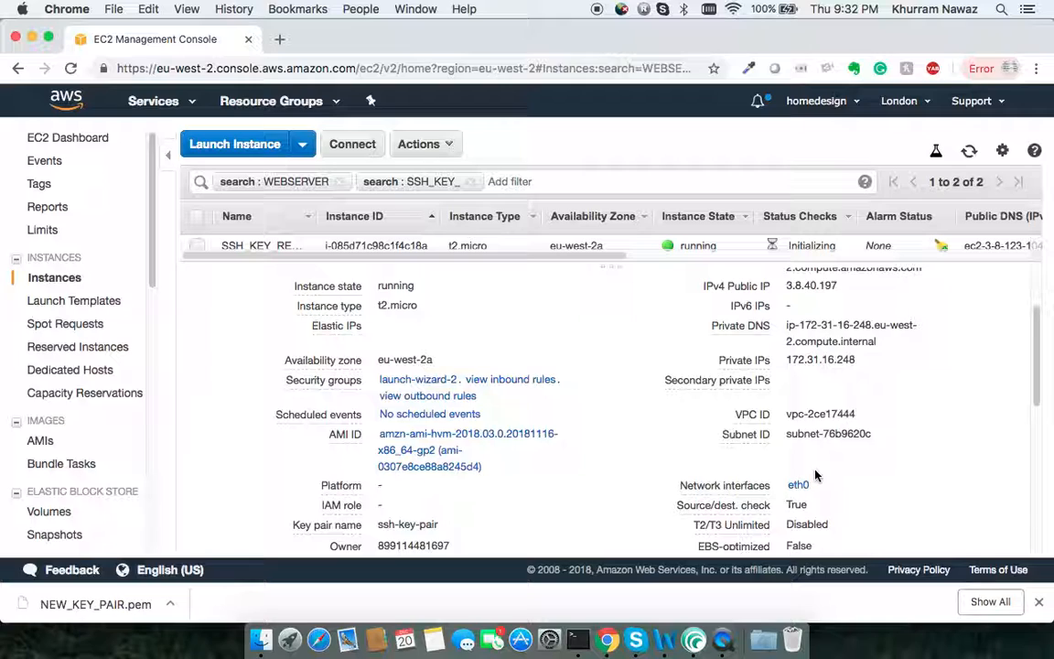
mouse_move(727, 488)
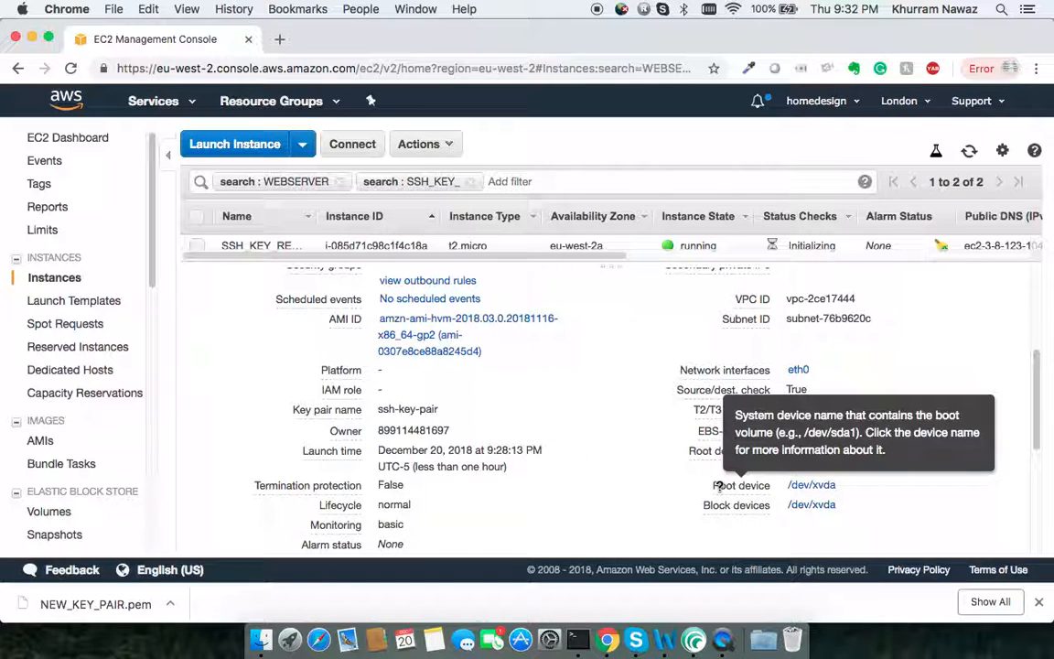
left_click(824, 490)
left_click_drag(623, 364, 669, 370)
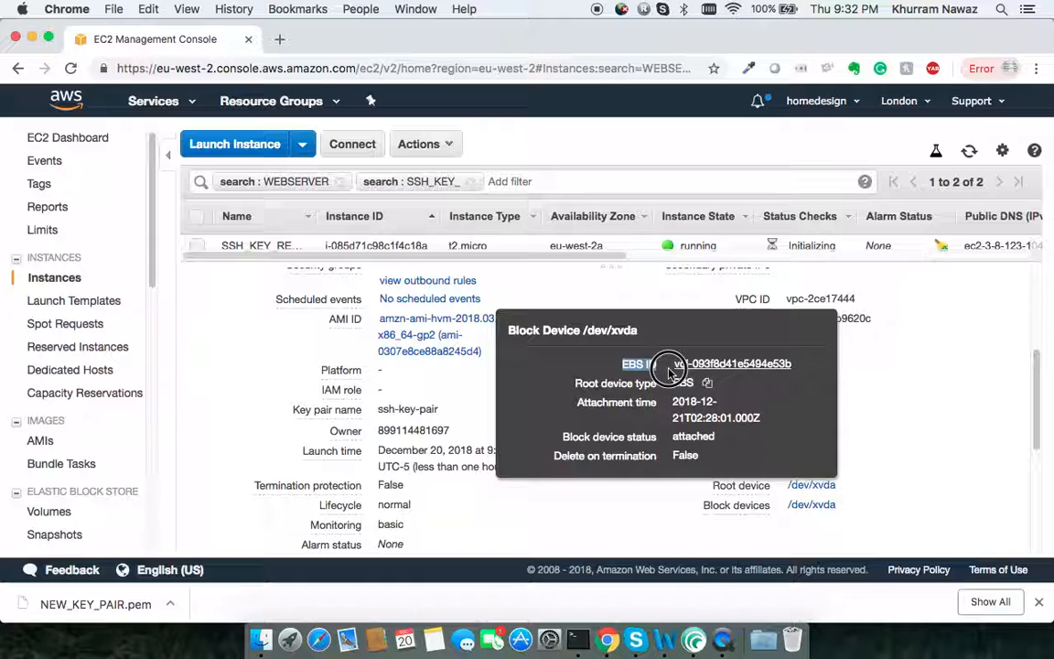
left_click(746, 365)
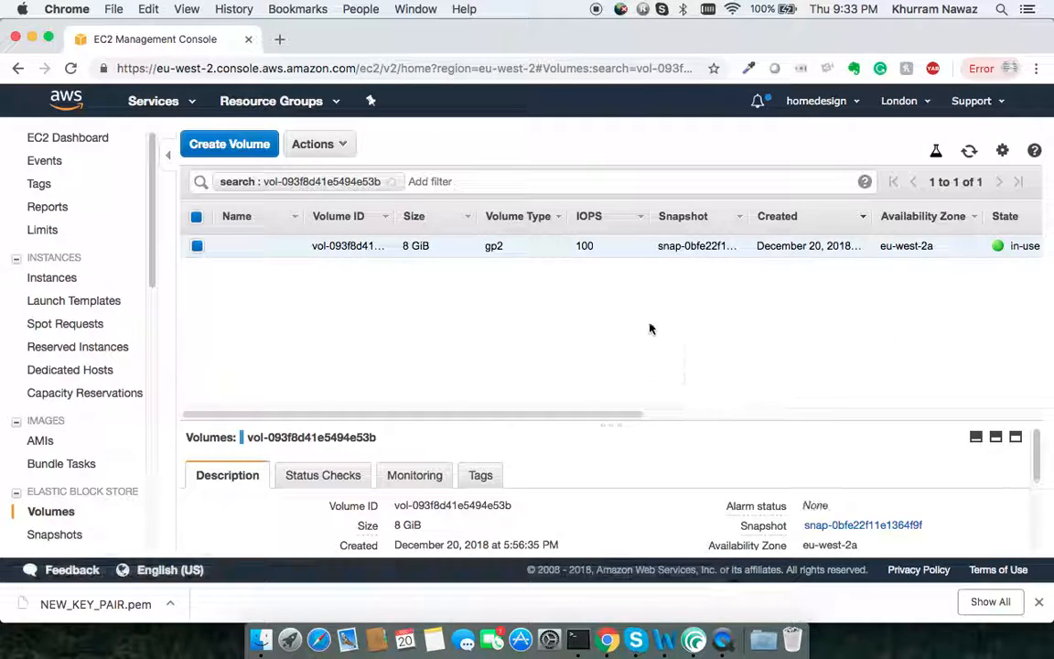
Try to detach WEBSERVER_01's root volume from the instance.
left_click(320, 145)
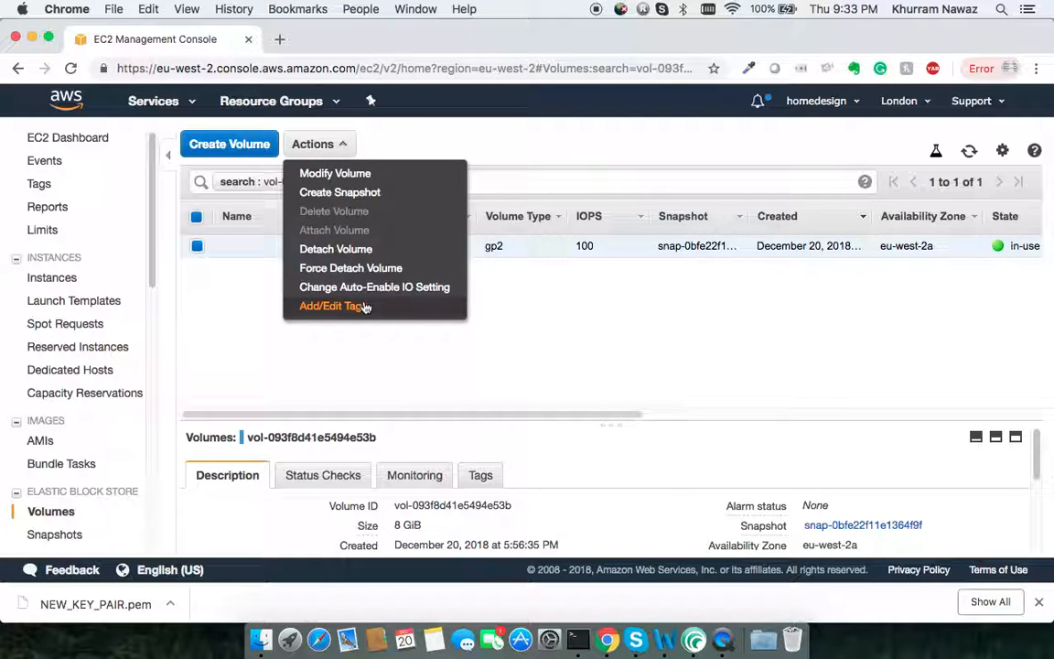
left_click(348, 259)
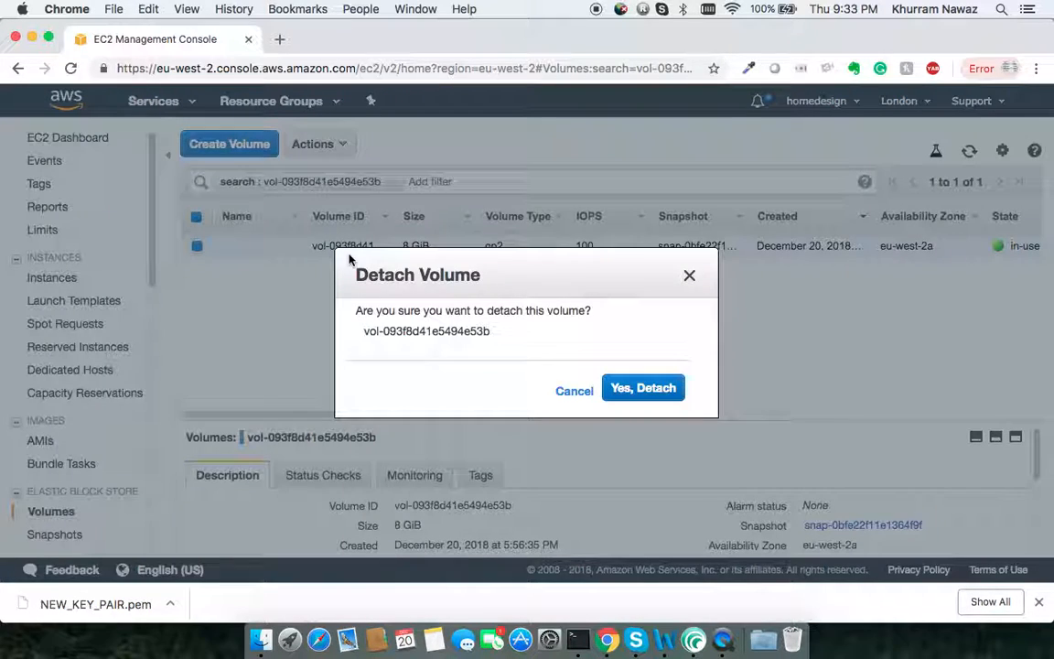
left_click(648, 394)
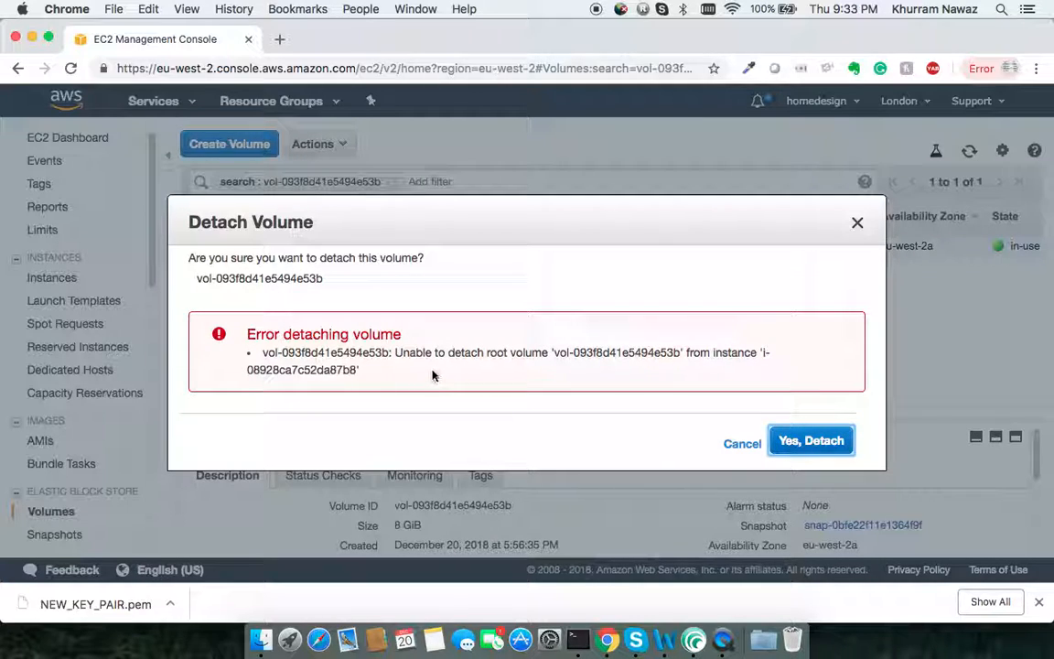
left_click_drag(461, 355, 645, 355)
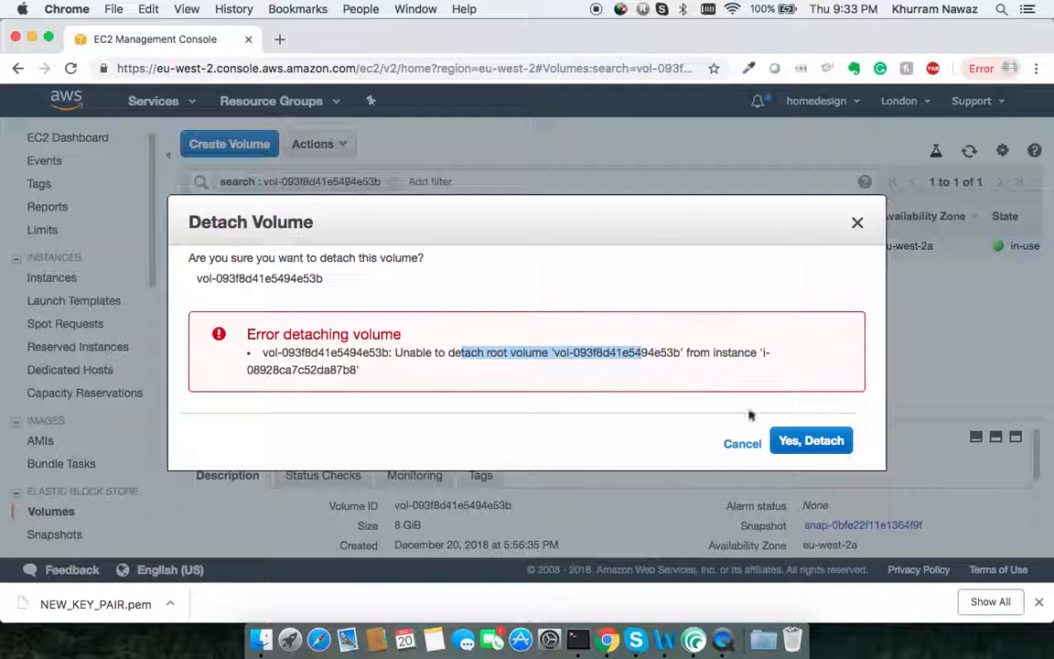
left_click(780, 442)
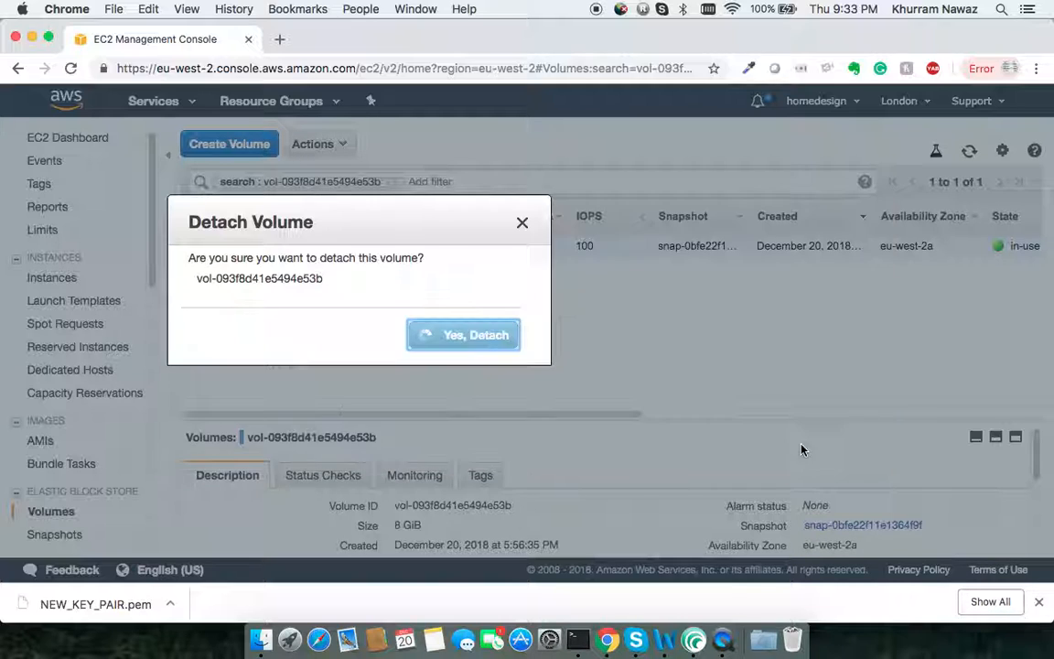
left_click(747, 443)
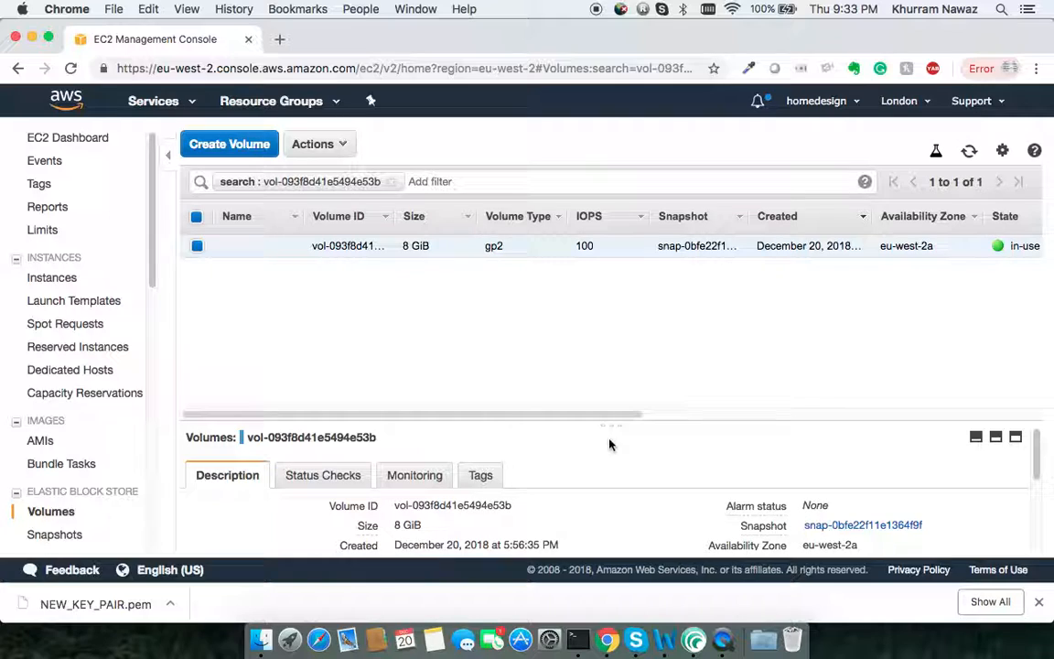
Return to the instances list and reopen the EBS volume behind WEBSERVER_01's root device /dev/xvda.
left_click(52, 277)
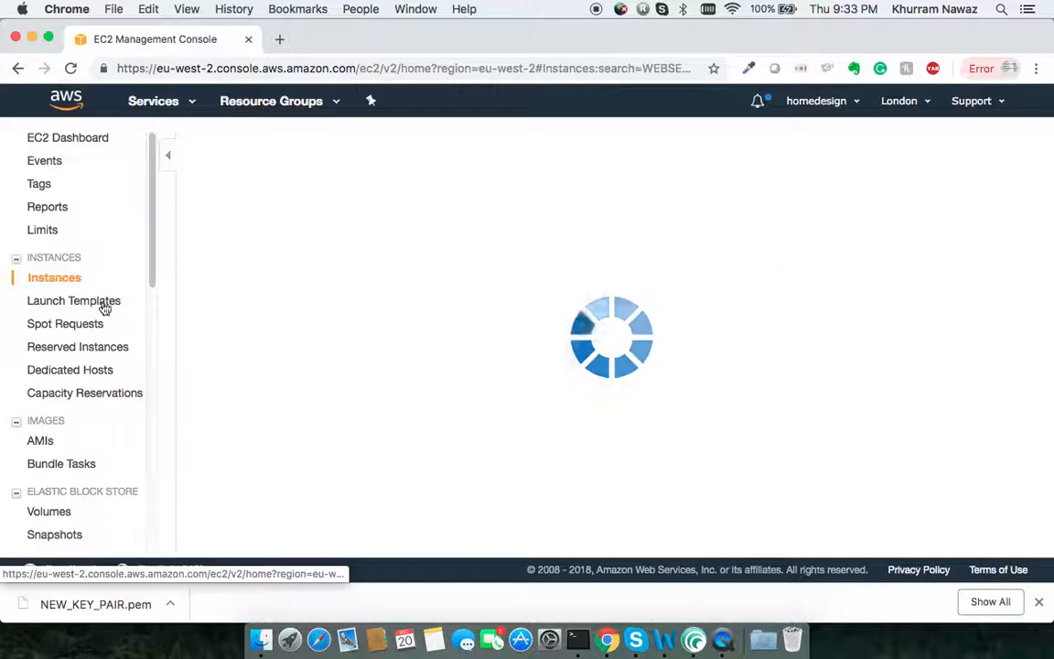
left_click_drag(604, 263, 608, 357)
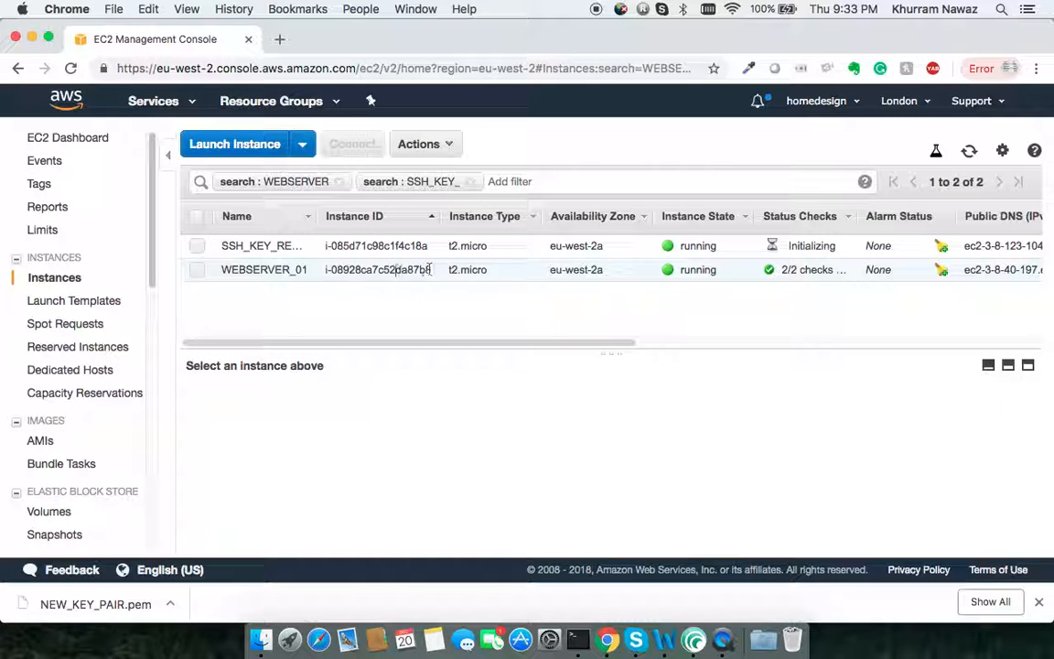
mouse_move(388, 343)
left_mouse_down()
mouse_move(609, 337)
mouse_move(377, 343)
left_mouse_up()
left_click_drag(231, 346, 191, 325)
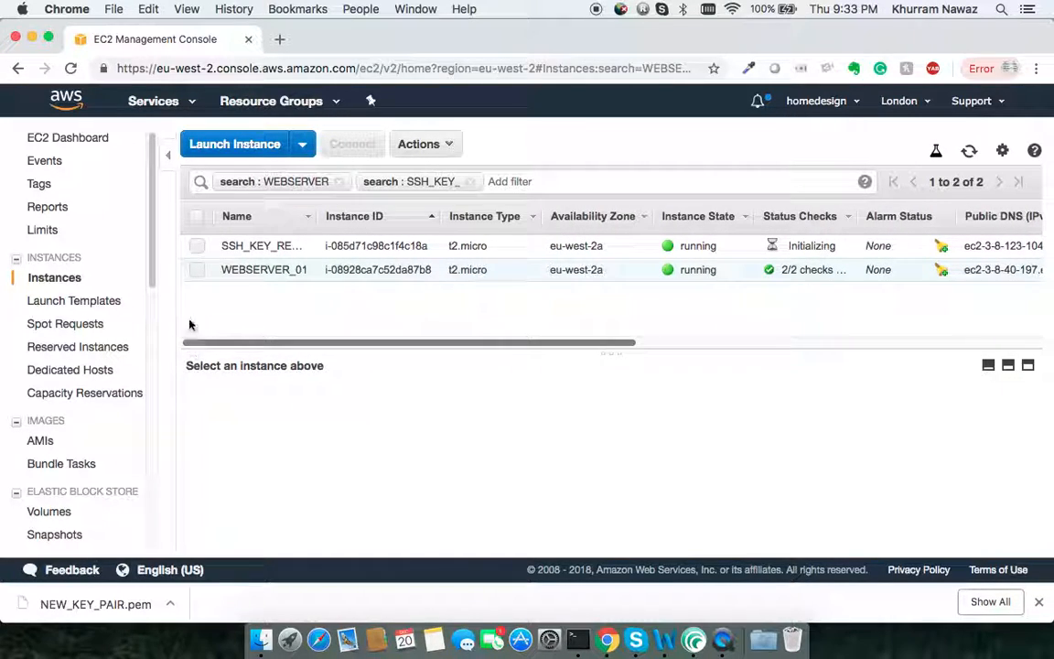
left_click(195, 270)
scroll(833, 475, "down", 5)
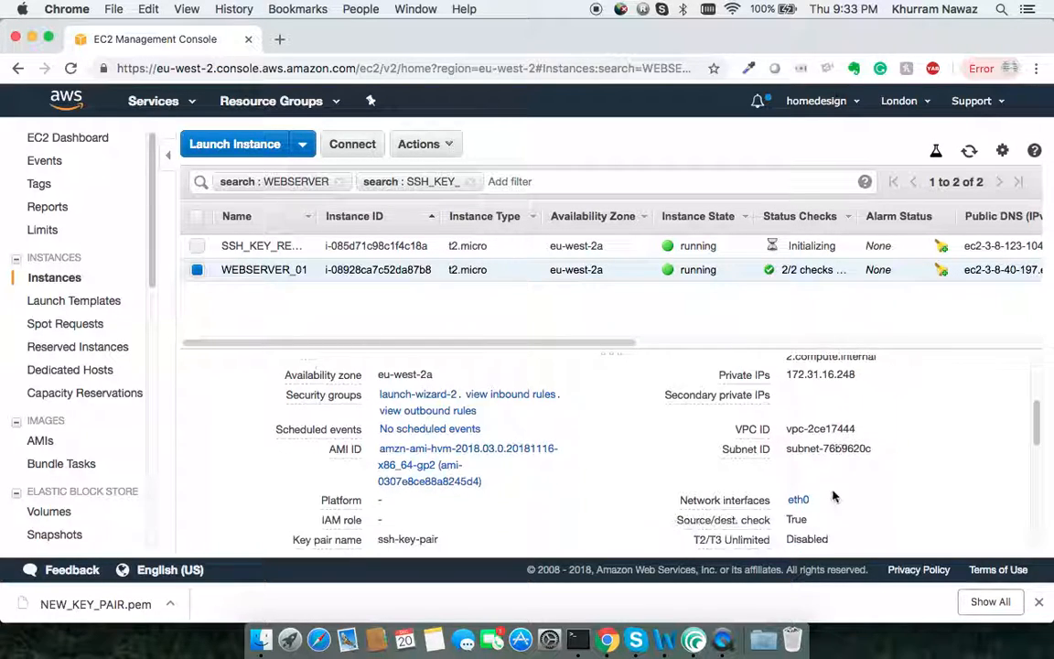
scroll(830, 518, "down", 1)
left_click(811, 500)
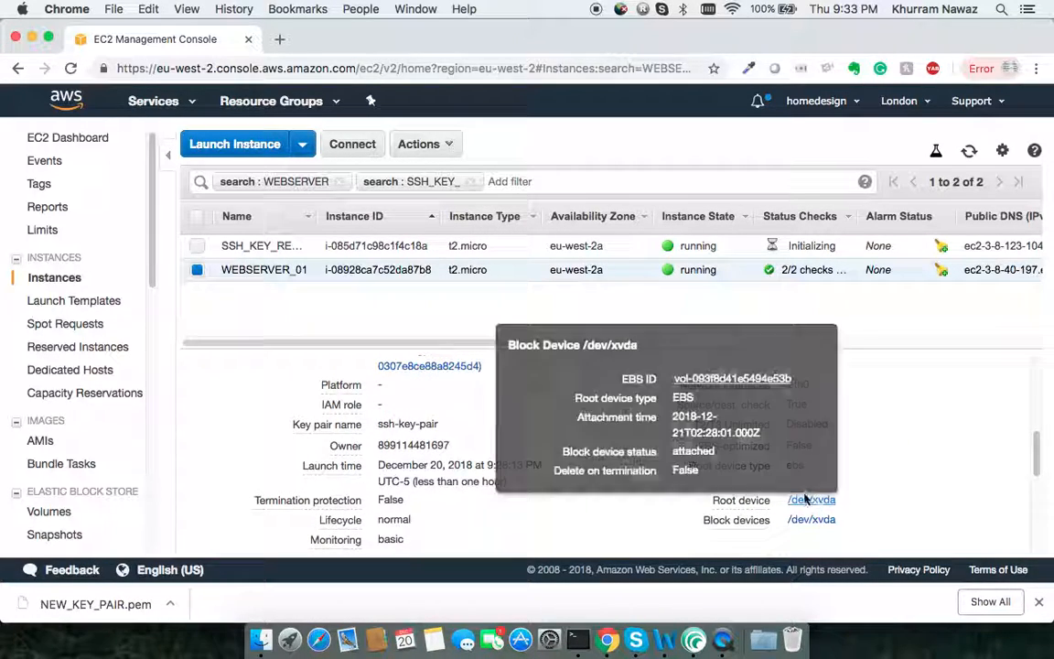
left_click(721, 381)
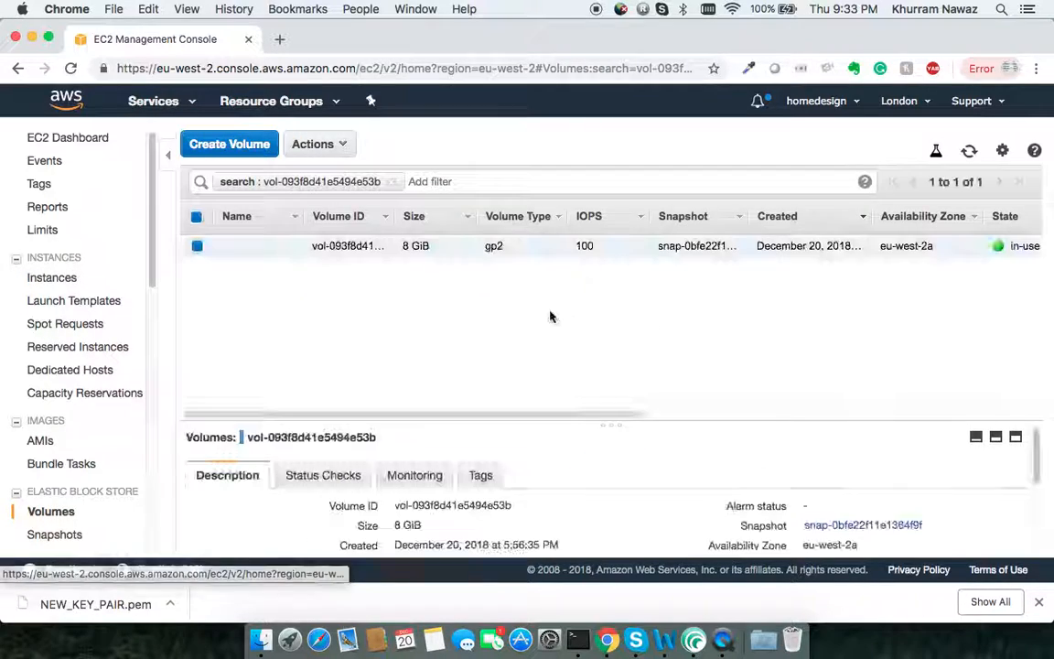
Try again to detach the root volume vol-093f8d41e5494e53b from the running WEBSERVER_01 instance.
left_click(320, 146)
left_click(336, 249)
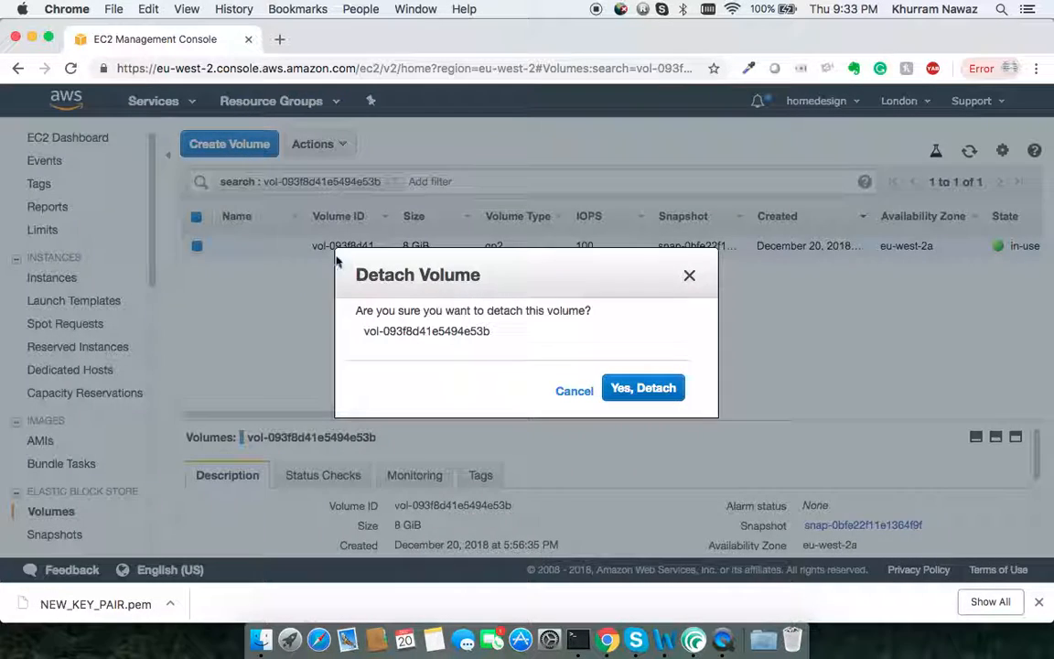
left_click(615, 385)
Go to the EC2 instances list and stop the WEBSERVER_01 instance, accepting the loss of ephemeral storage data.
left_click(50, 278)
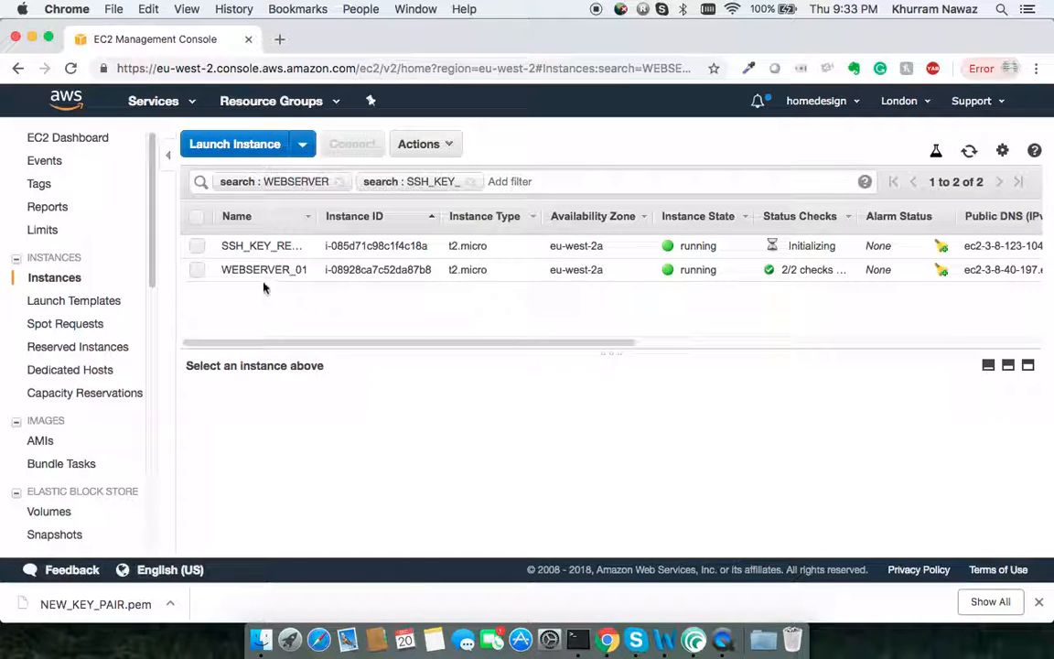
left_click(197, 269)
left_click(420, 145)
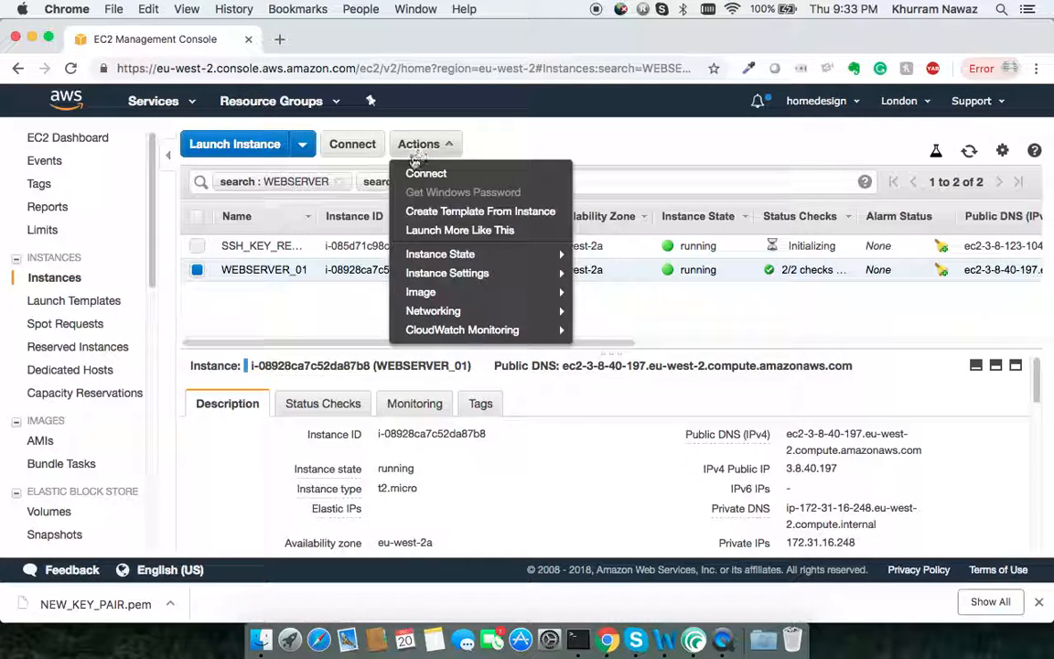
left_click(417, 146)
left_click(196, 269)
left_click(197, 269)
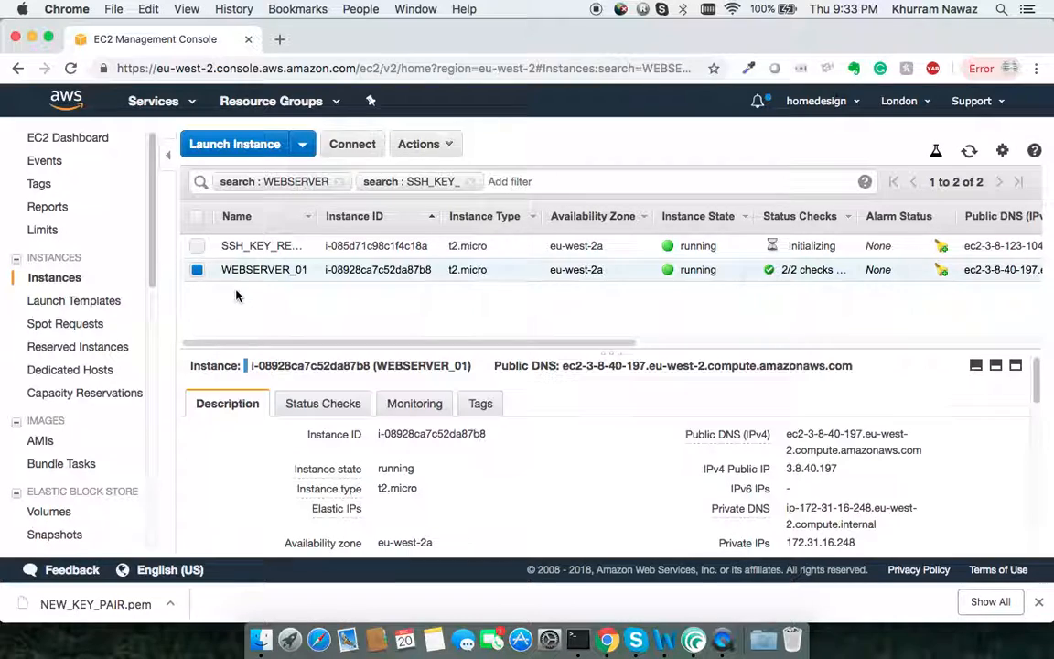
left_click(423, 144)
mouse_move(452, 301)
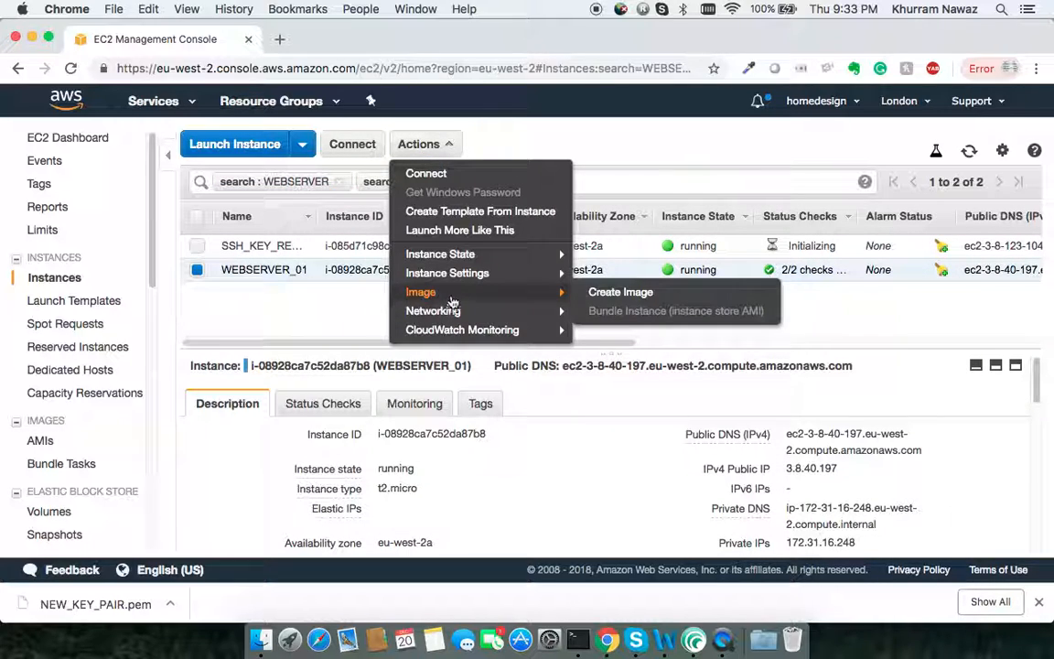
left_click(671, 324)
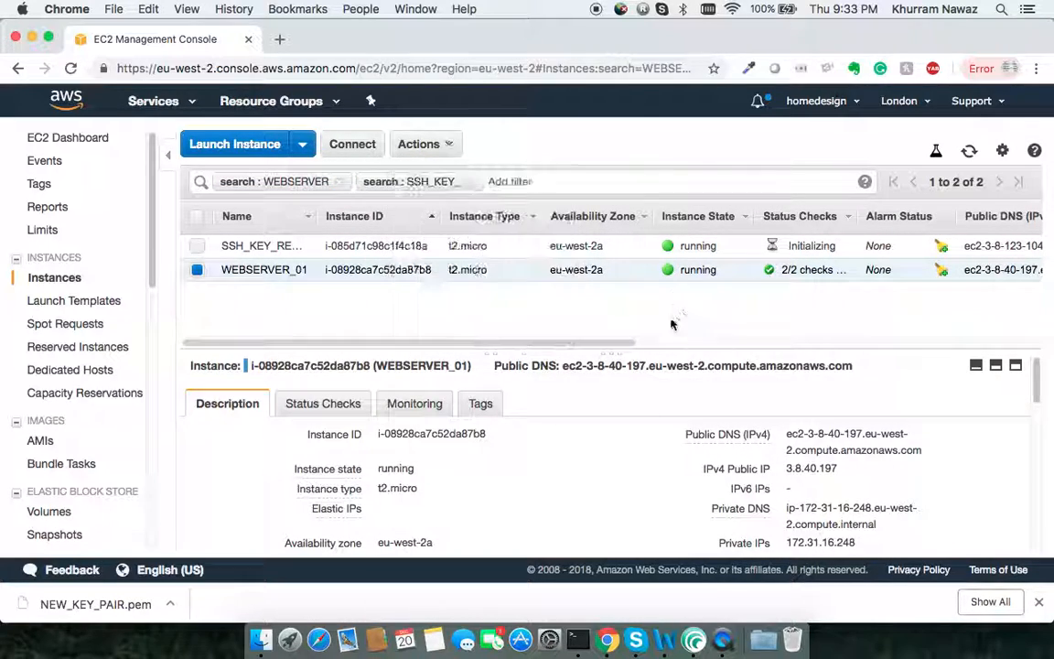
left_click(421, 145)
mouse_move(461, 277)
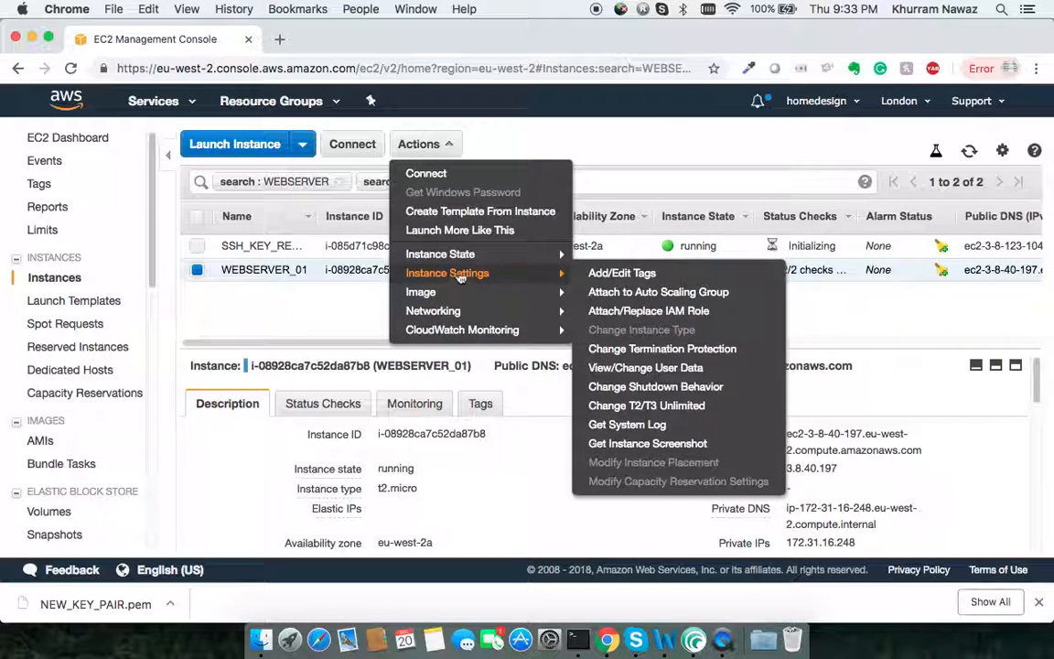
mouse_move(476, 254)
left_click(619, 275)
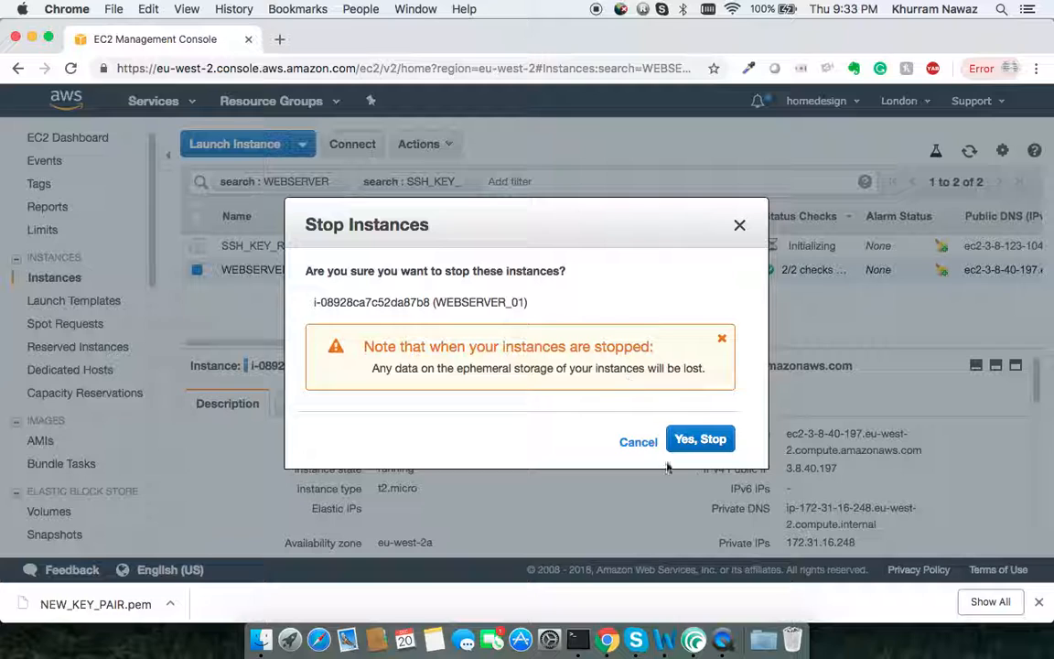
left_click(711, 438)
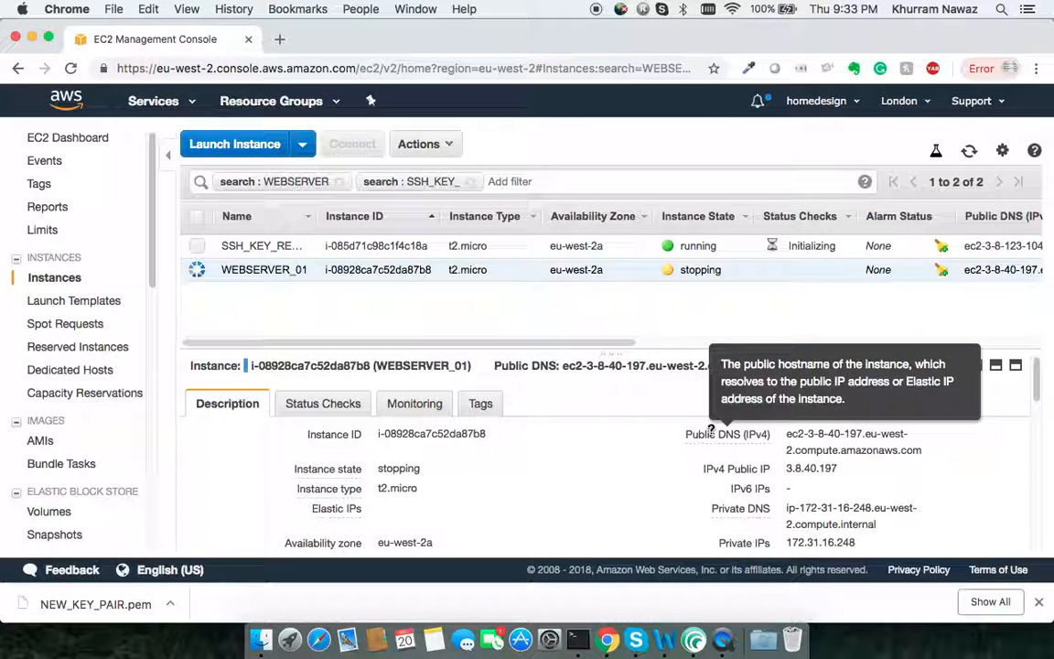
Refresh the instances list repeatedly until WEBSERVER_01 has stopped.
left_click(969, 154)
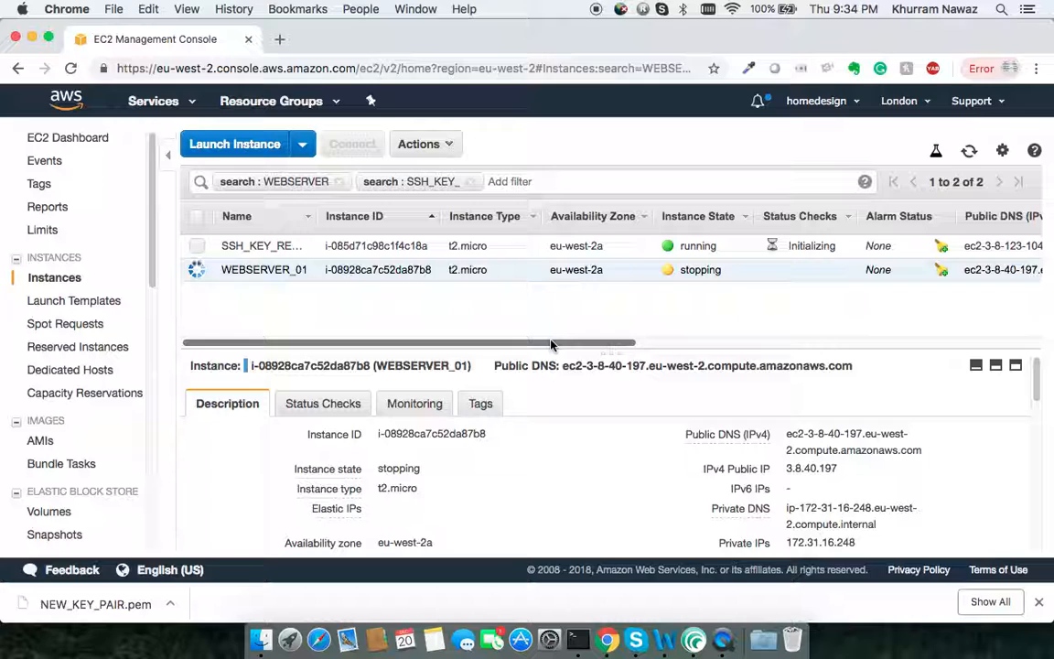
left_click(969, 153)
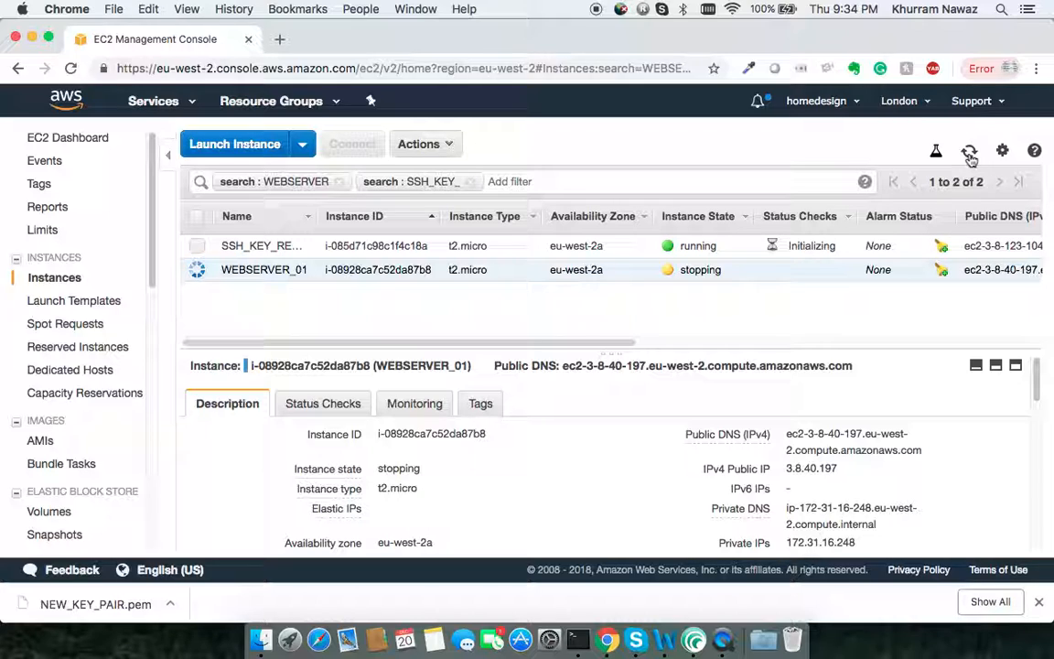
left_click(969, 153)
left_click(972, 151)
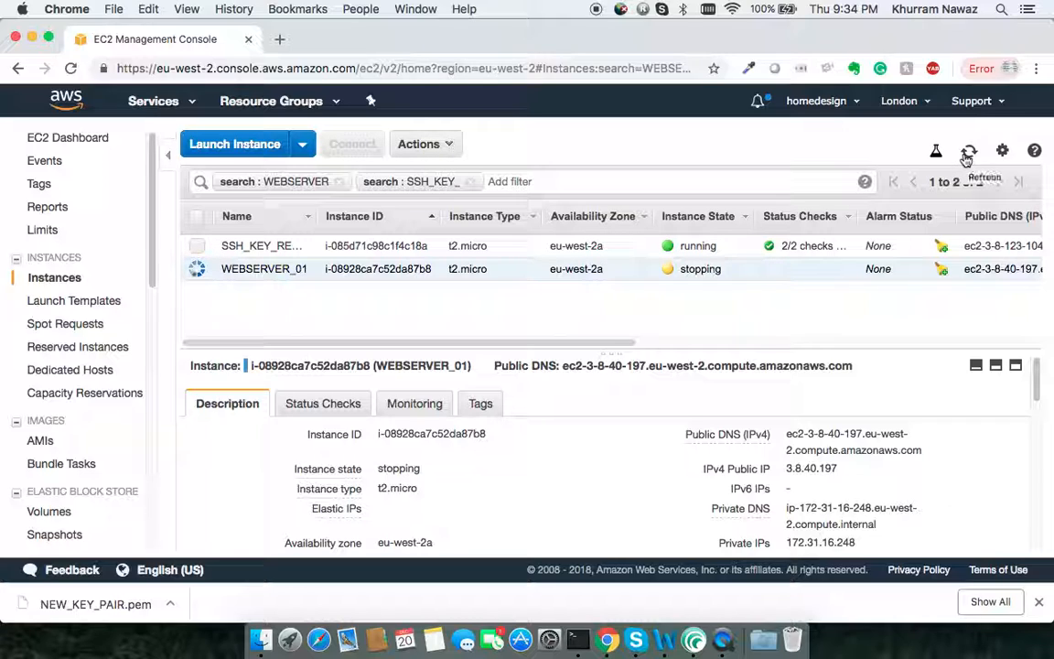
left_click(967, 154)
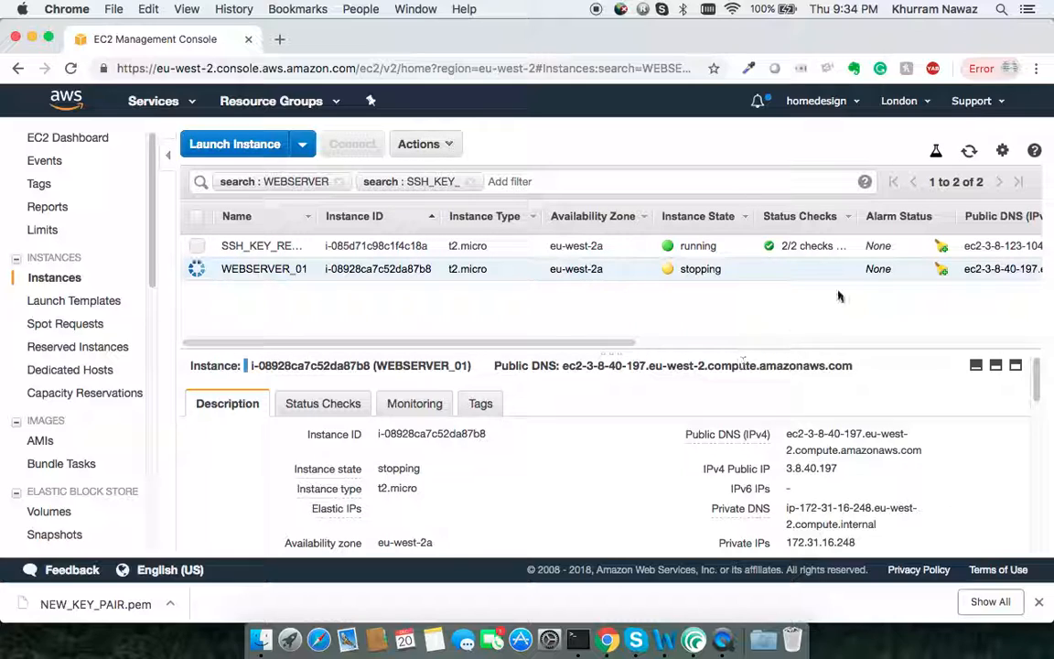
left_click(972, 156)
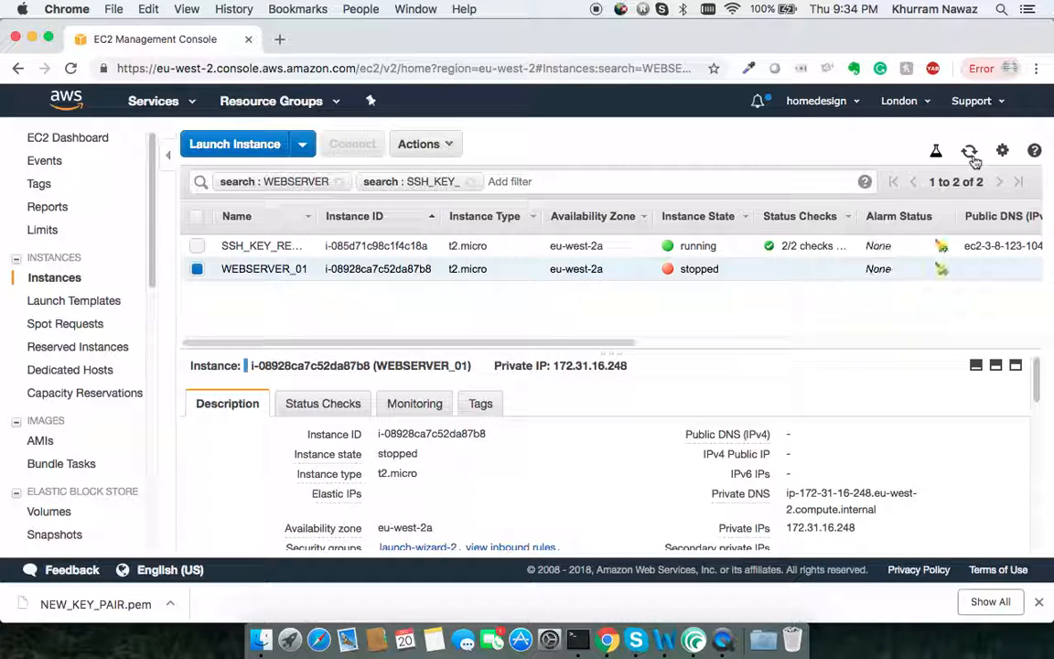
Open the EBS volume of the stopped WEBSERVER_01 instance through its root device /dev/xvda.
scroll(682, 444, "down", 10)
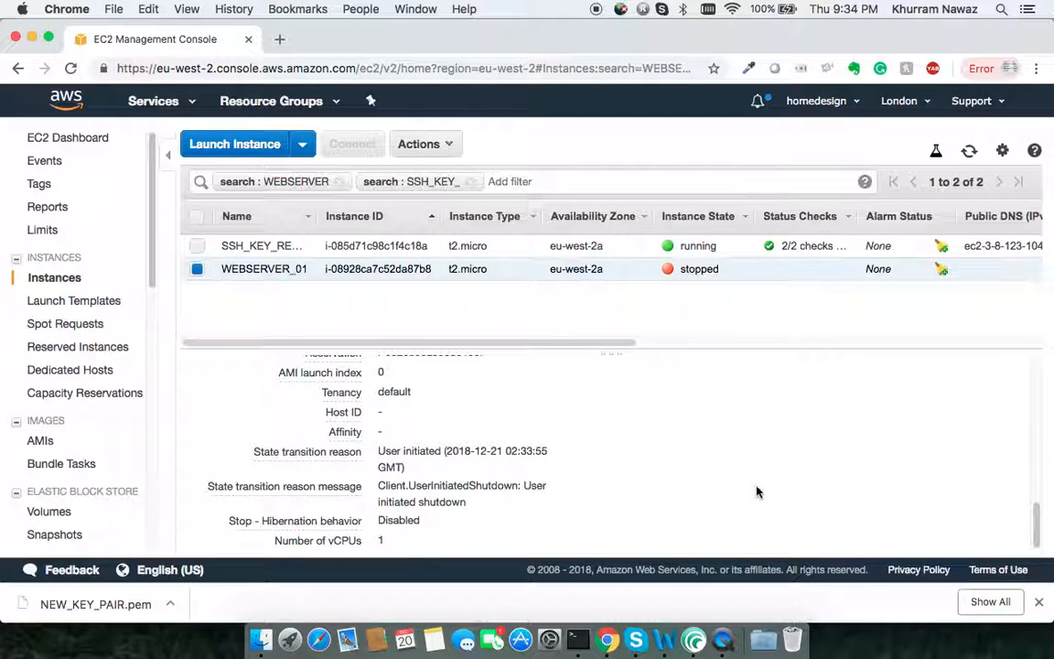
scroll(757, 491, "up", 5)
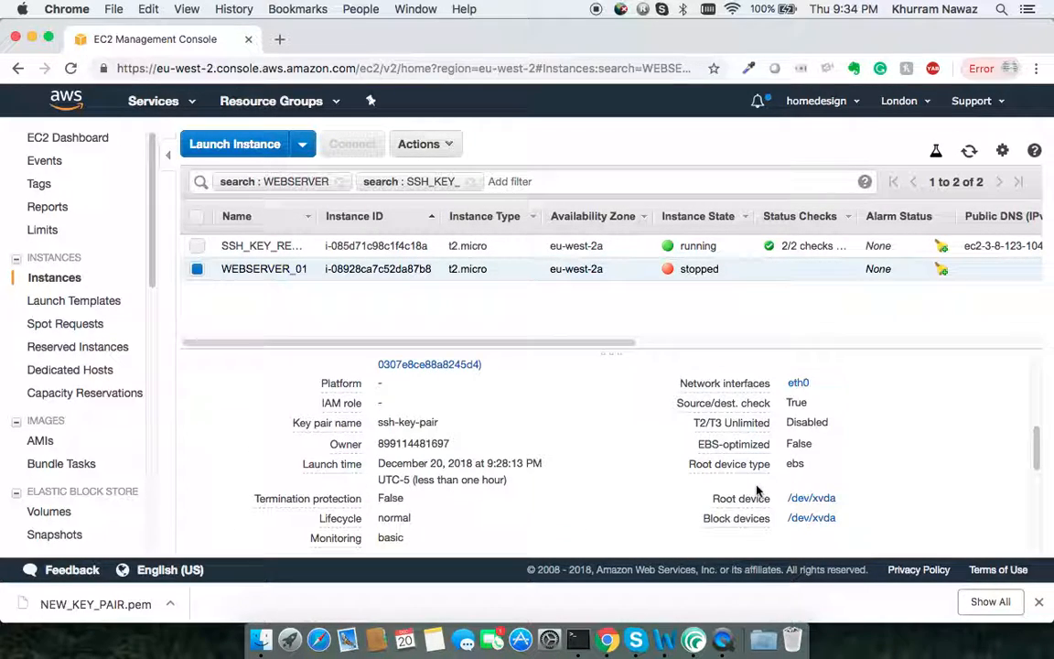
left_click(821, 501)
left_click(737, 383)
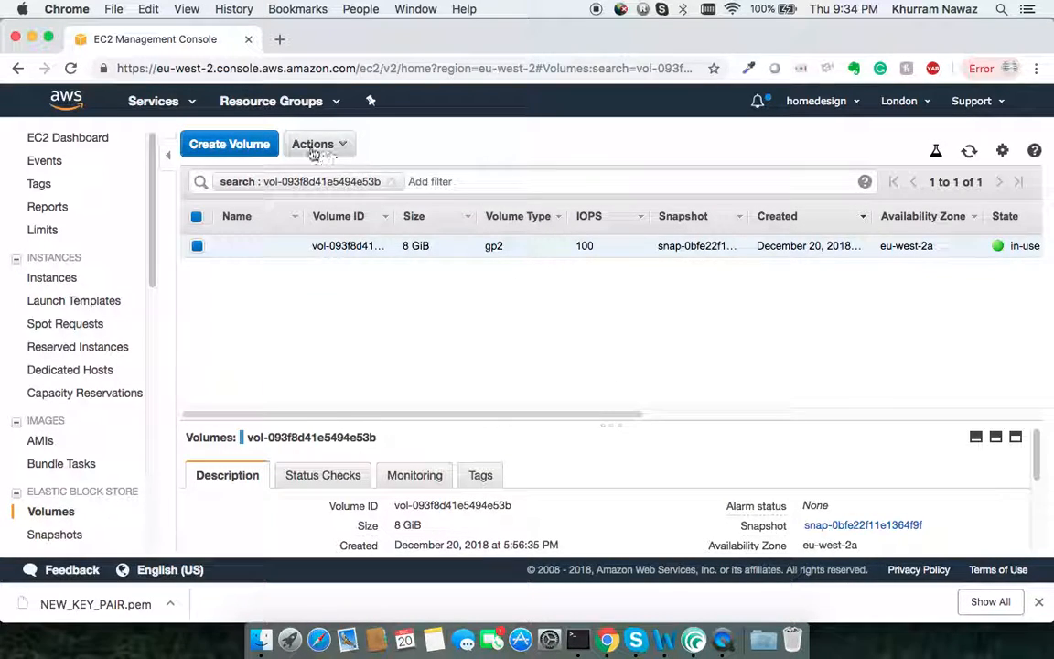
Detach volume vol-093f8d41e5494e53b from the stopped instance and refresh the volumes list.
left_click(313, 146)
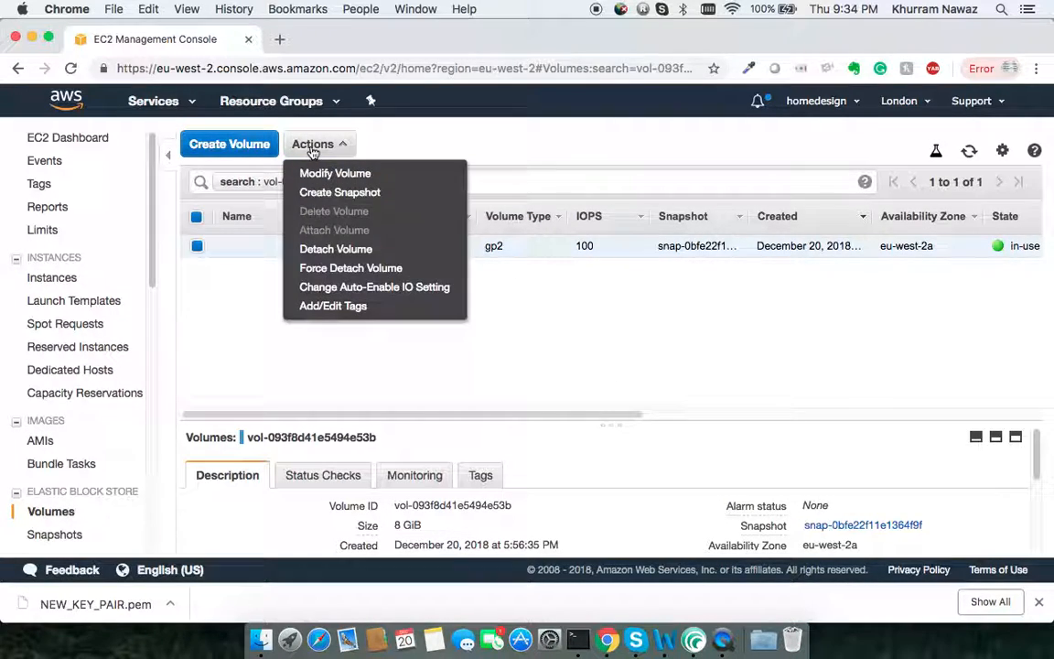
left_click(352, 260)
left_click(630, 386)
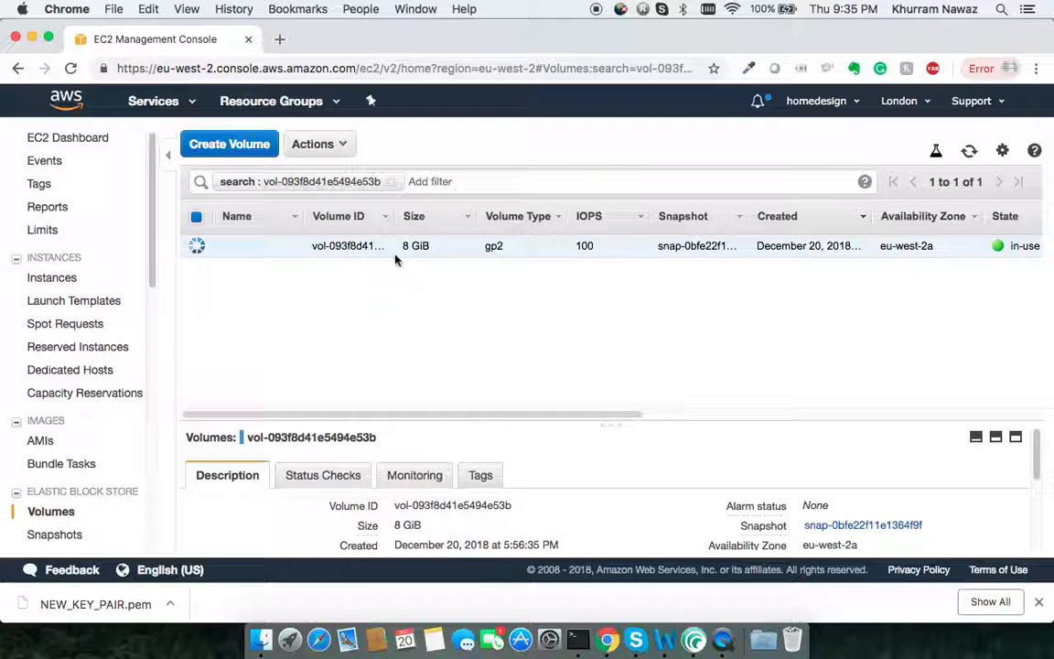
left_click(969, 152)
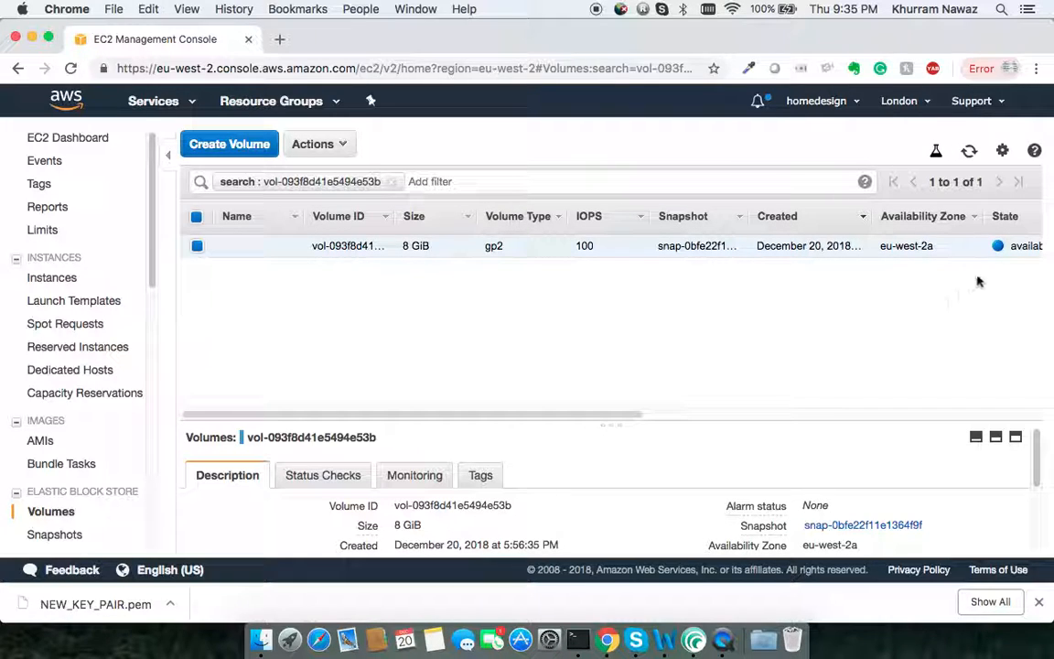
Attach the detached volume to the SSH_KEY_RECOVERY instance as device /dev/sdf and refresh the volumes list.
left_click(311, 152)
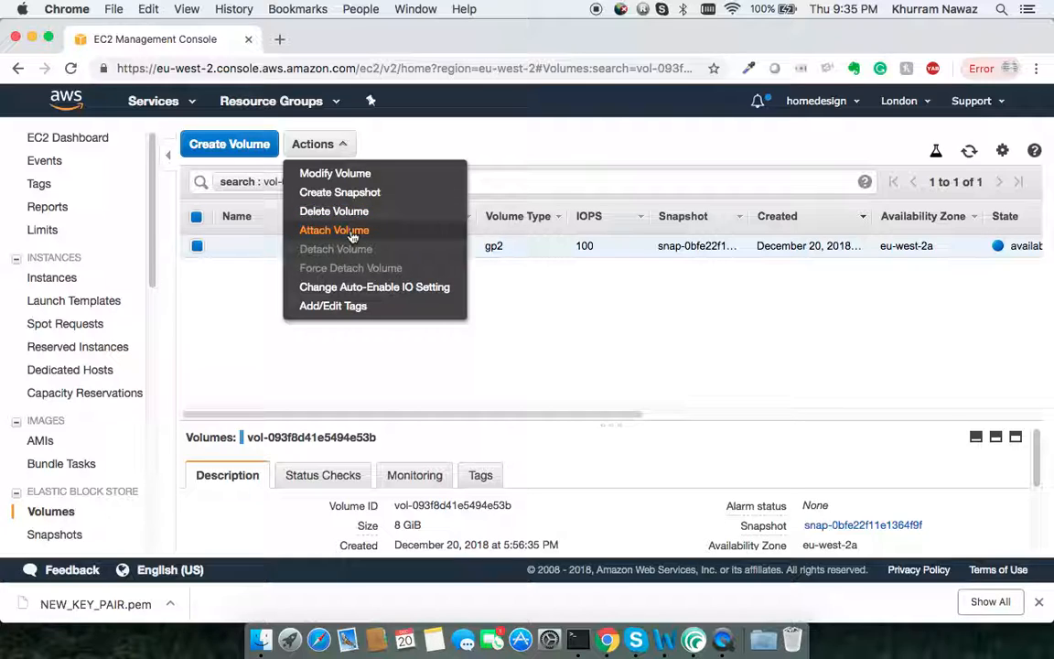
left_click(342, 144)
left_click(342, 144)
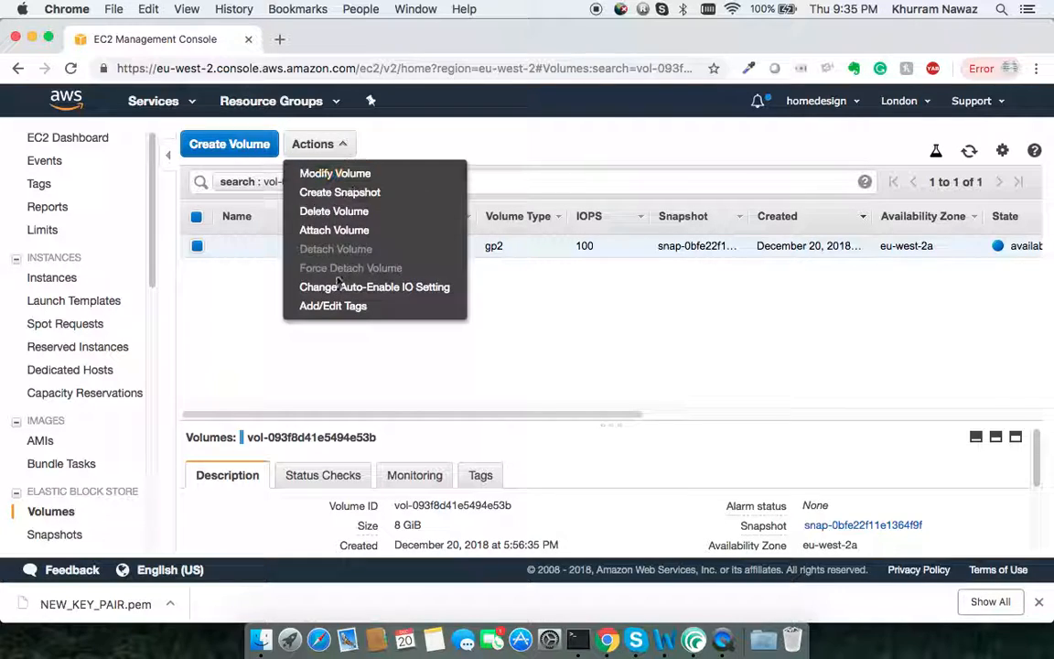
left_click(344, 236)
left_click(521, 326)
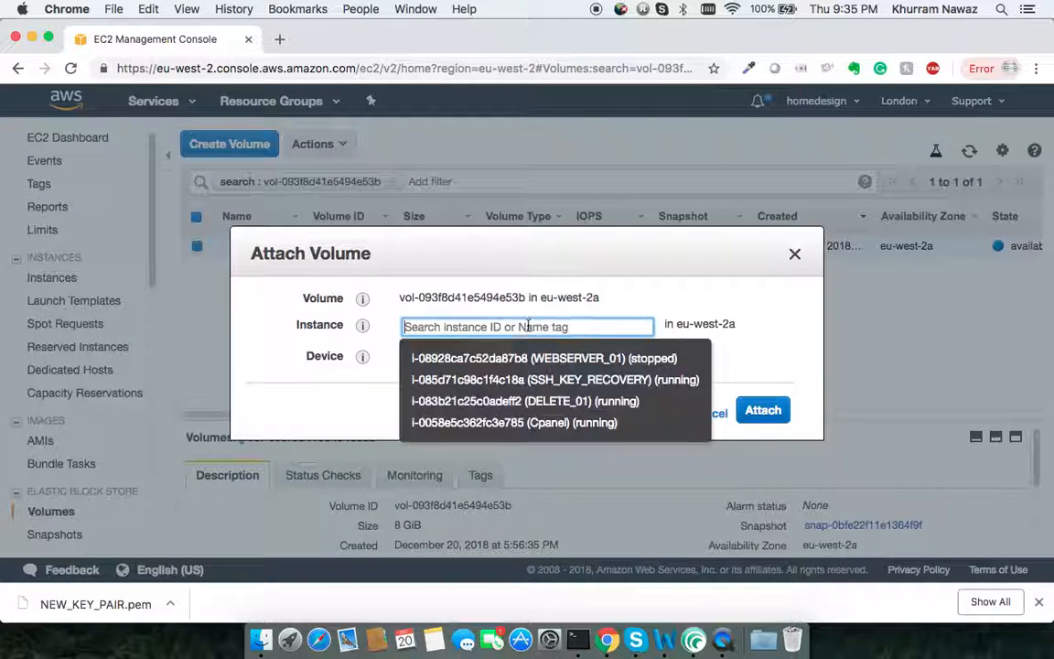
left_click(554, 382)
left_click(566, 359)
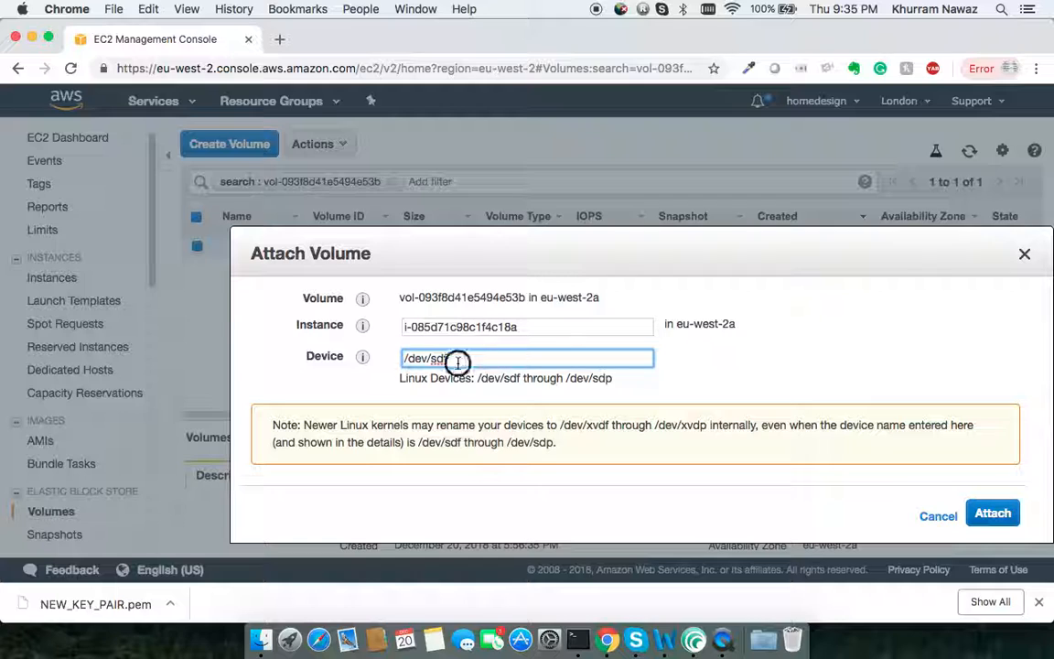
left_click_drag(458, 363, 305, 364)
left_click(995, 512)
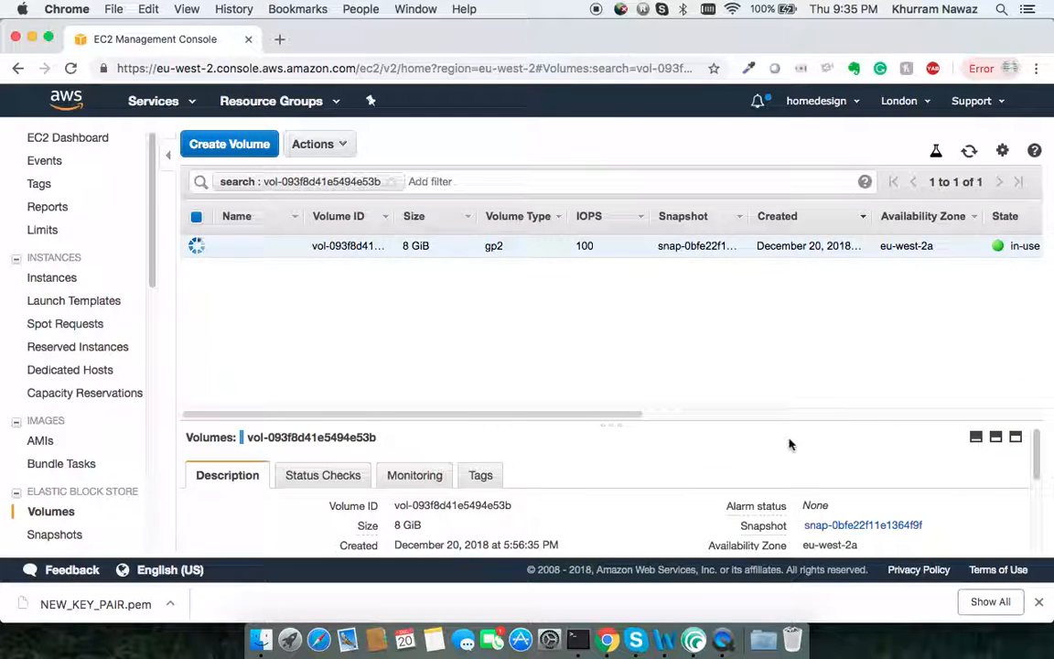
left_click(969, 151)
Switch to Terminal and clear the old session output with the clear command.
left_click(578, 640)
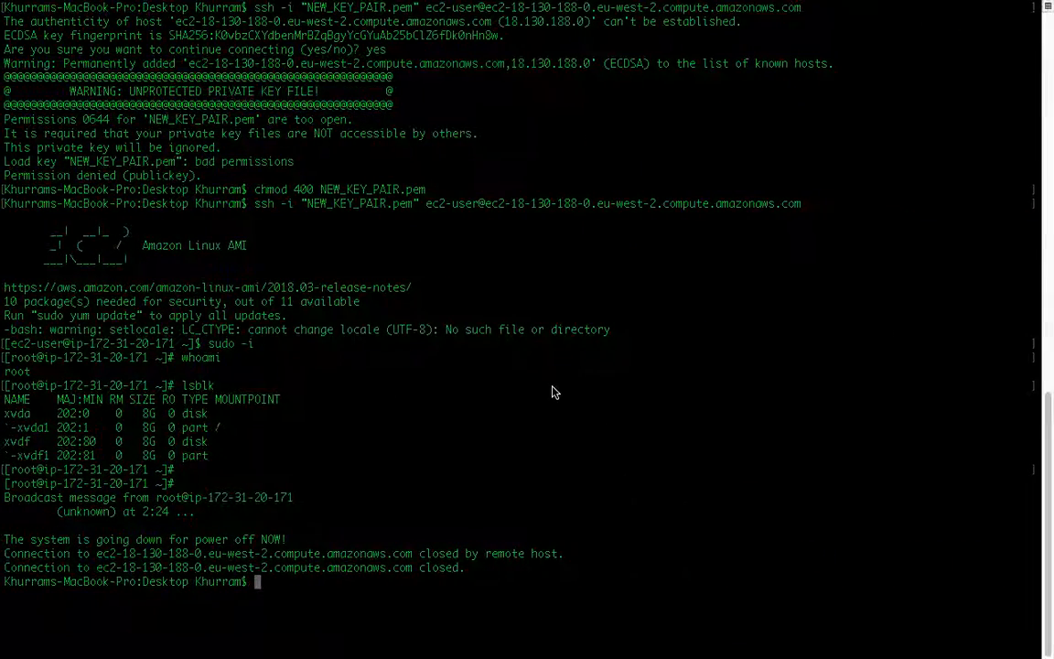
type("clear")
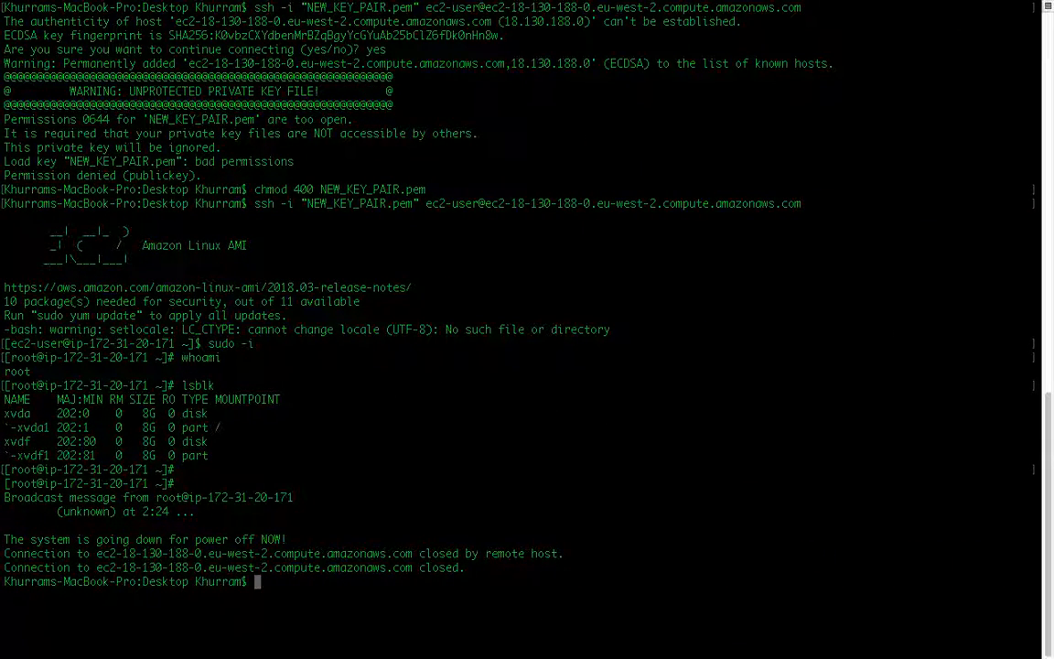
key("Return")
key("Return")
key("Return")
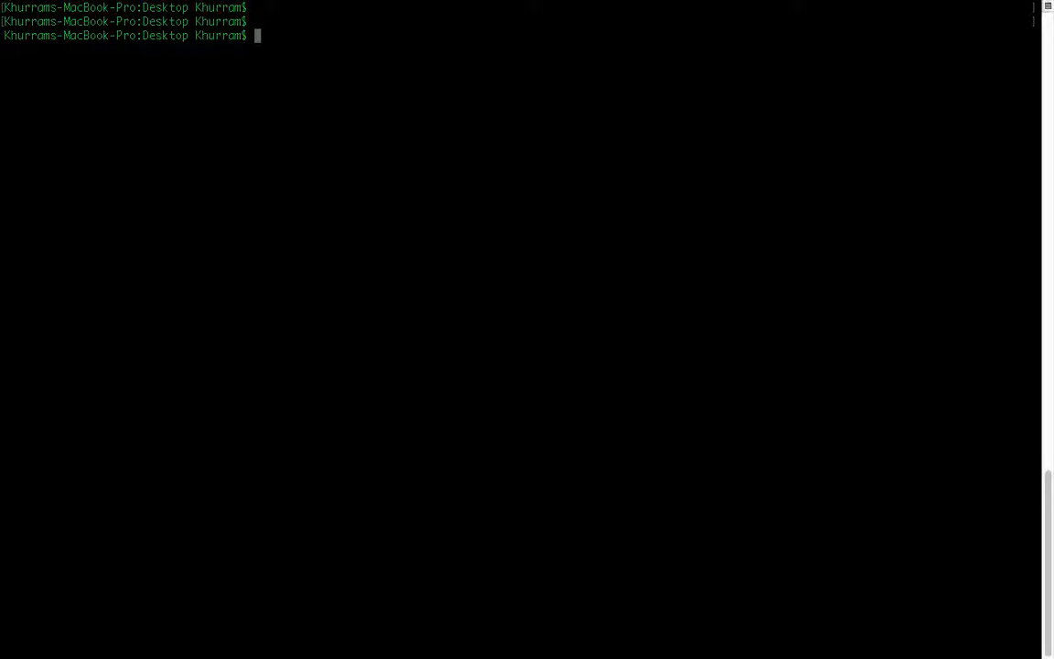
Switch to Chrome and copy the example SSH command from the SSH_KEY_RECOVERY instance's connection instructions.
key("ctrl+Left")
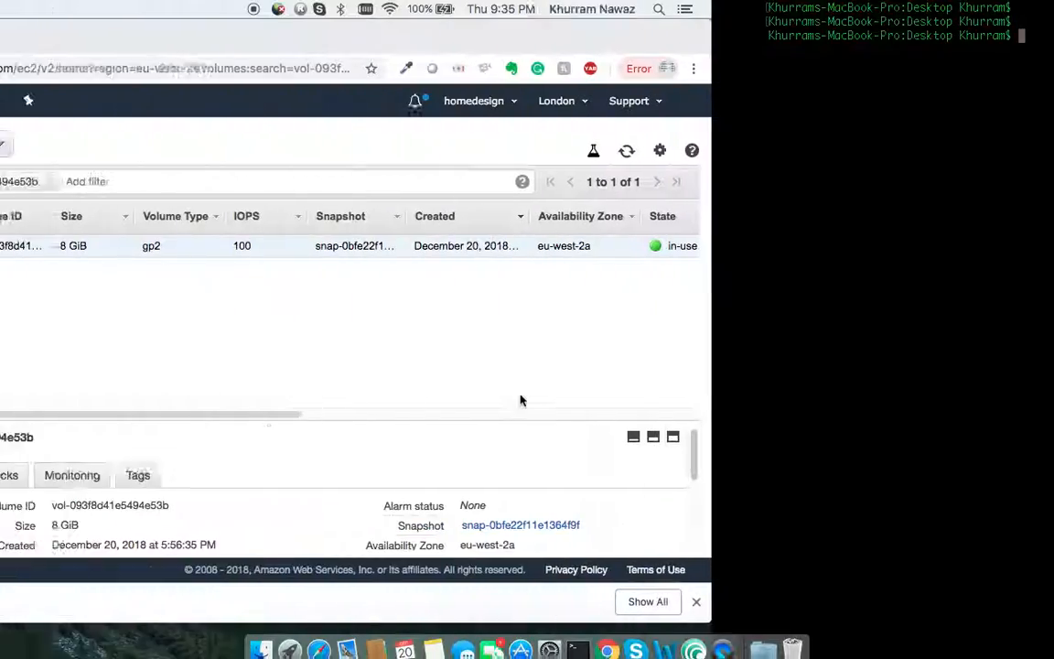
left_click(57, 279)
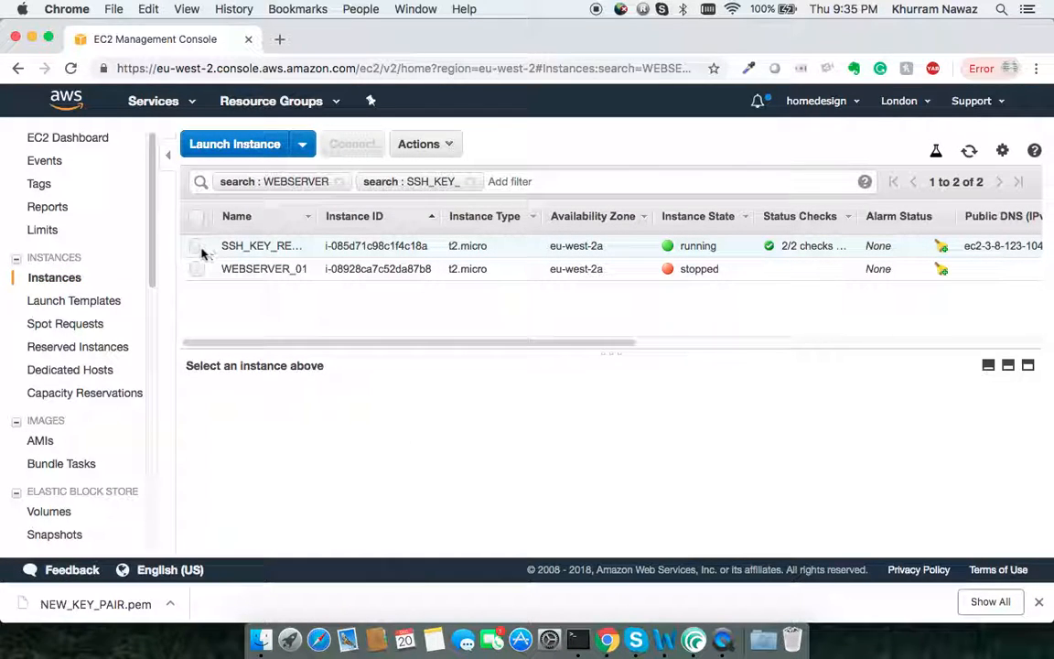
left_click(198, 247)
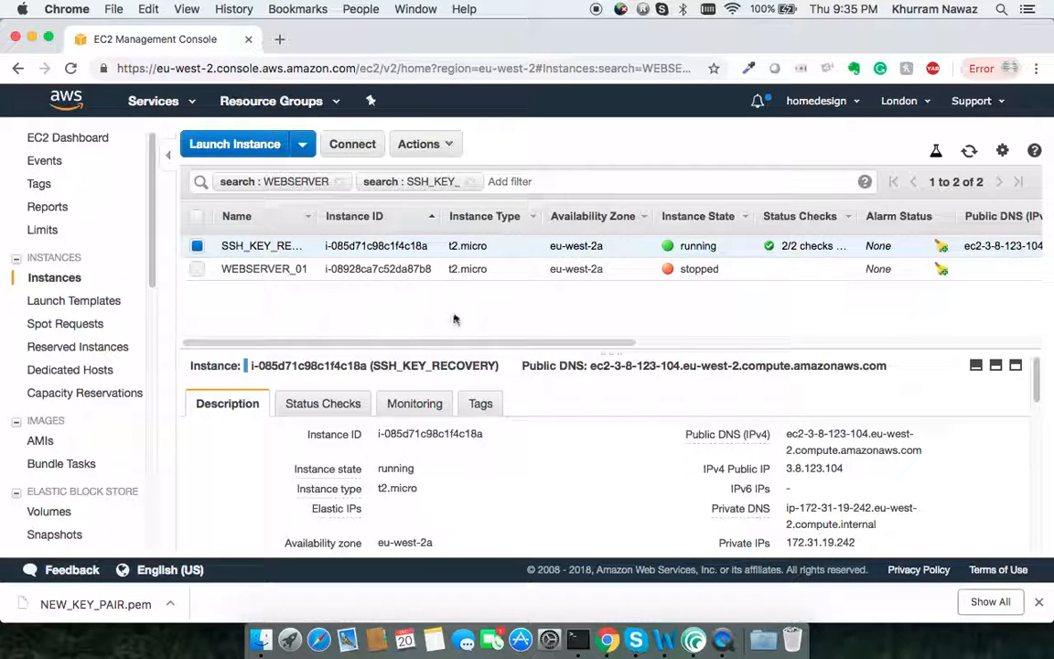
left_click(365, 158)
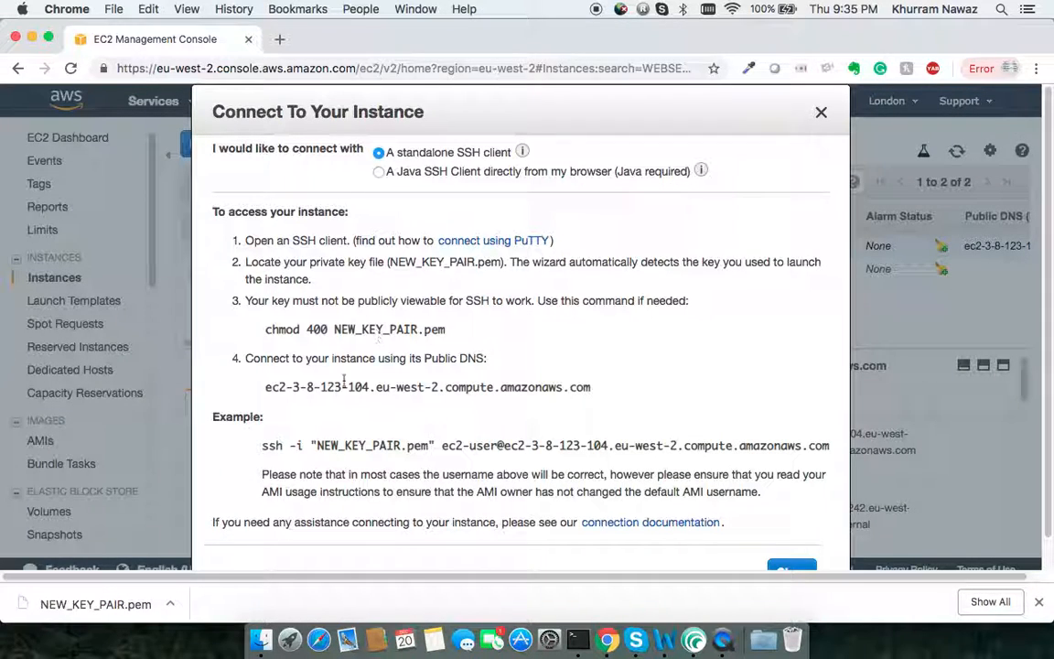
left_click_drag(260, 446, 828, 446)
right_click(828, 446)
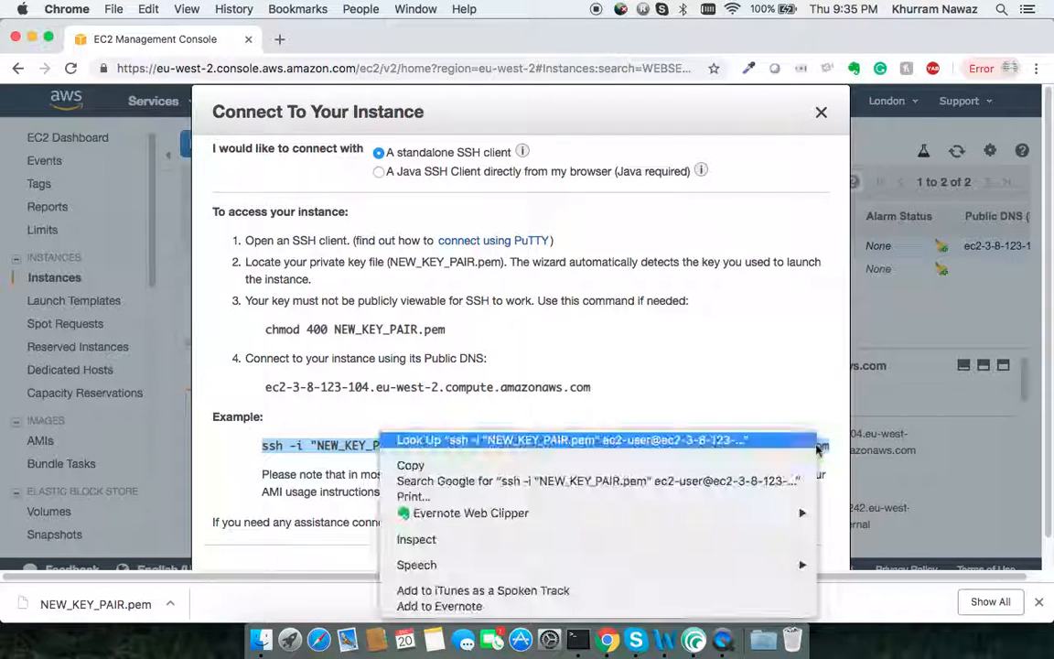
left_click(742, 463)
Switch to Terminal, try to connect with the copied SSH command and accept the host's authenticity with yes.
left_click(577, 639)
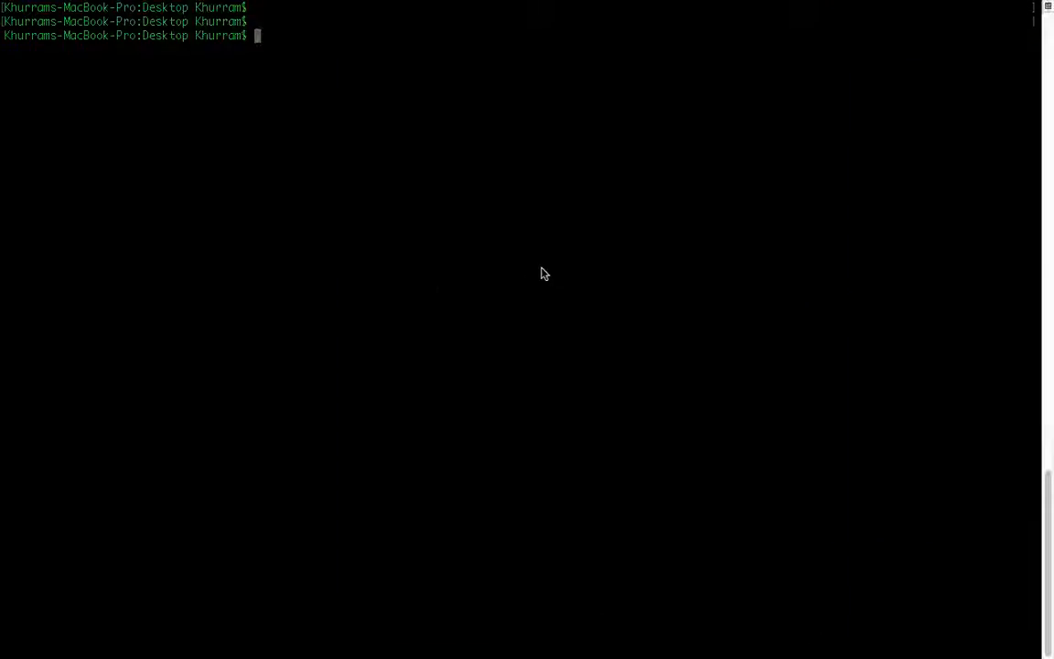
key("super+v")
key("Return")
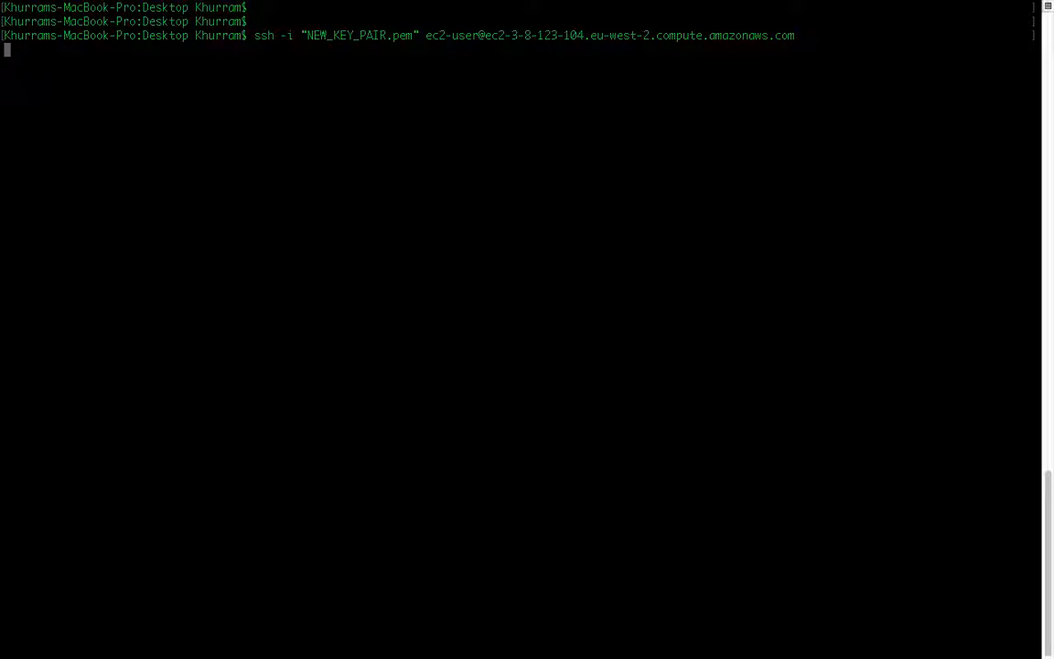
type("yes")
key("Return")
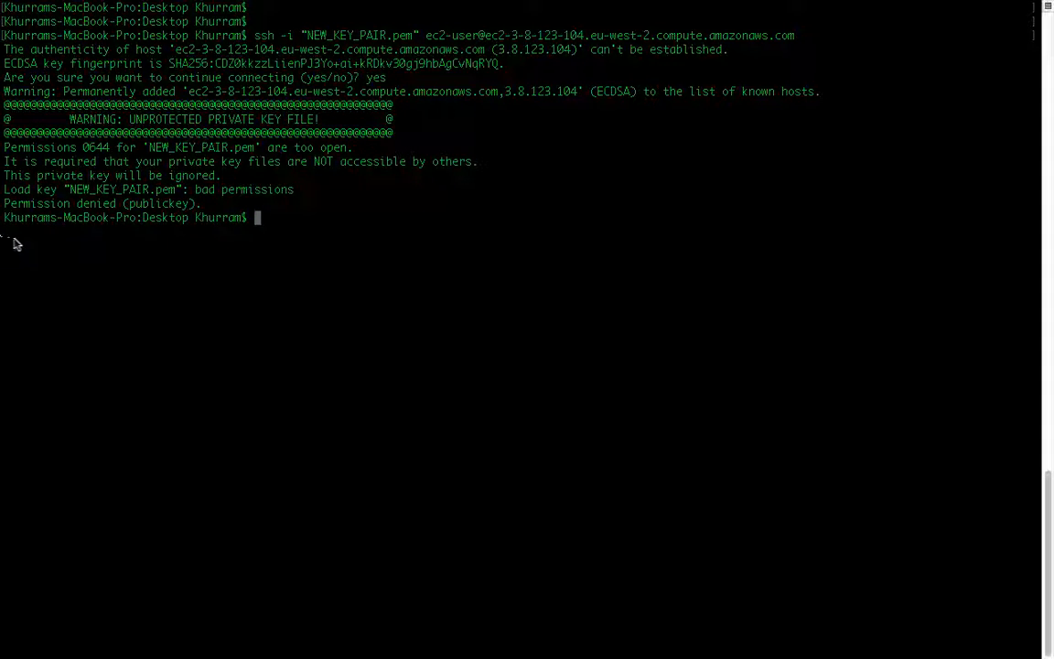
Restrict the private key file's permissions with chmod 400 NEW_KEY_PAIR.pem.
type("chm")
key("BackSpace")
key("BackSpace")
key("BackSpace")
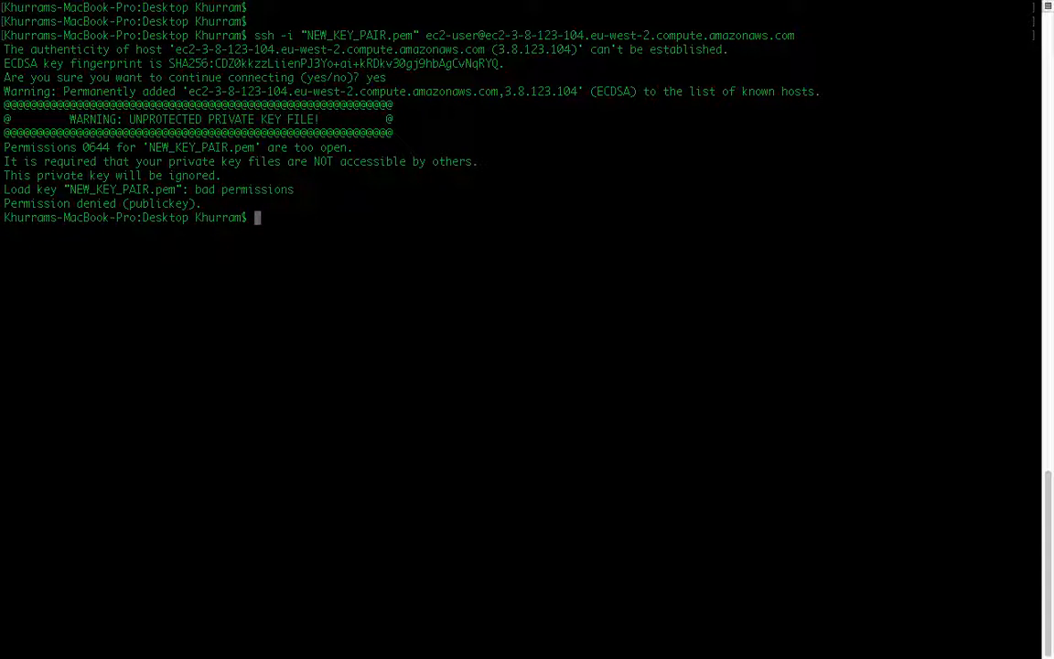
type("chmod 400 NEW_KEY_PAIR.pem")
key("Return")
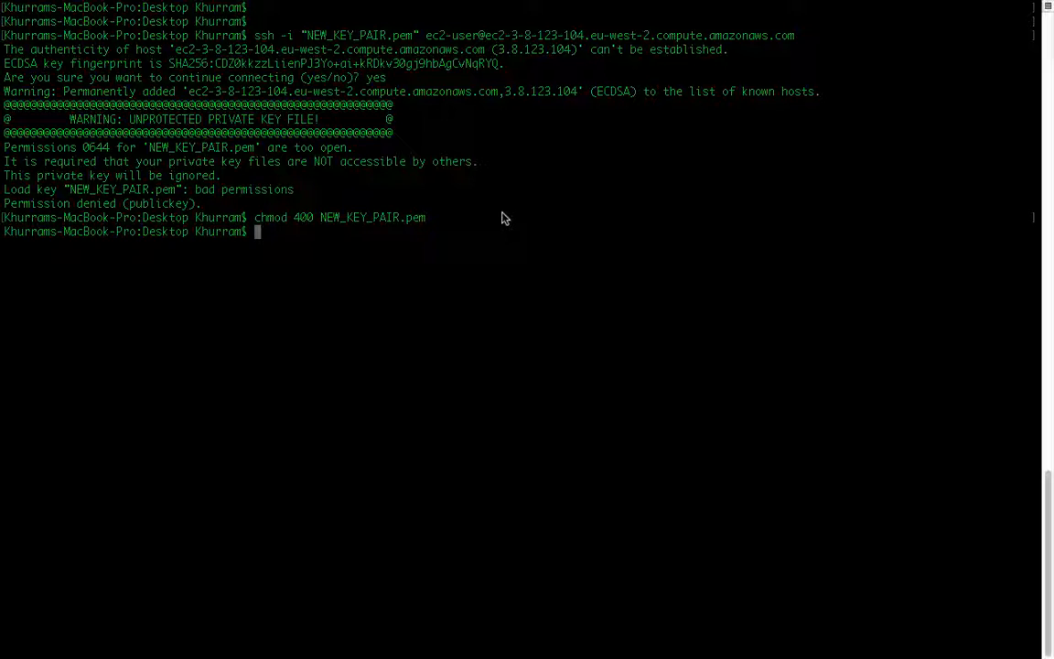
Rerun the earlier ssh command with NEW_KEY_PAIR.pem to log in to the recovery instance as ec2-user.
key("Up")
key("Up")
key("Return")
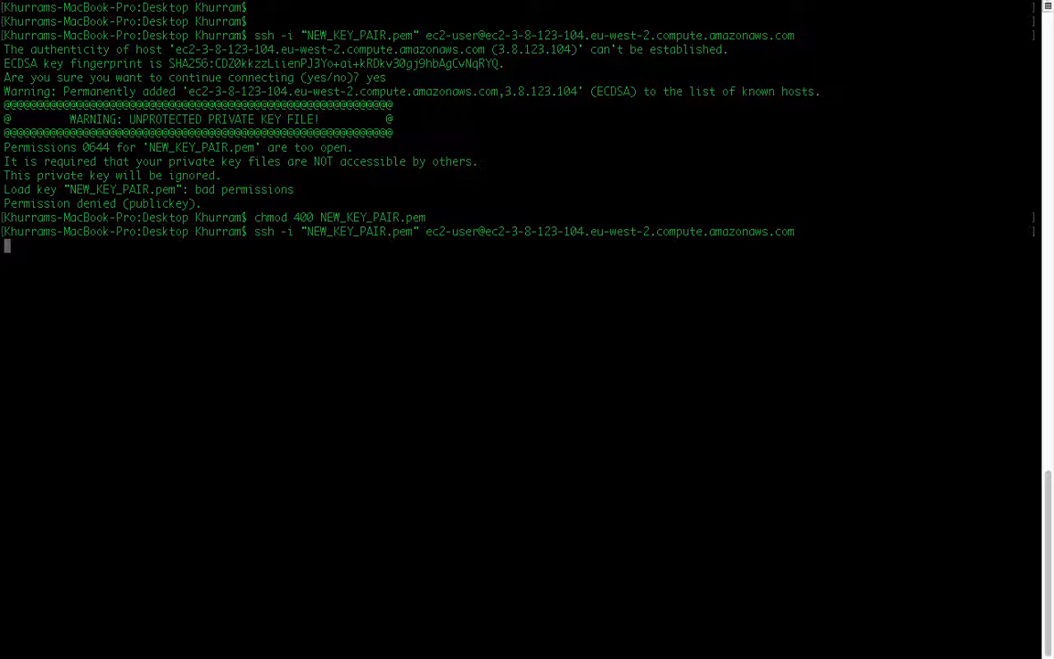
key("Return")
key("Return")
key("Return")
Switch to a root shell on the recovery instance with sudo -i.
type("sudo i")
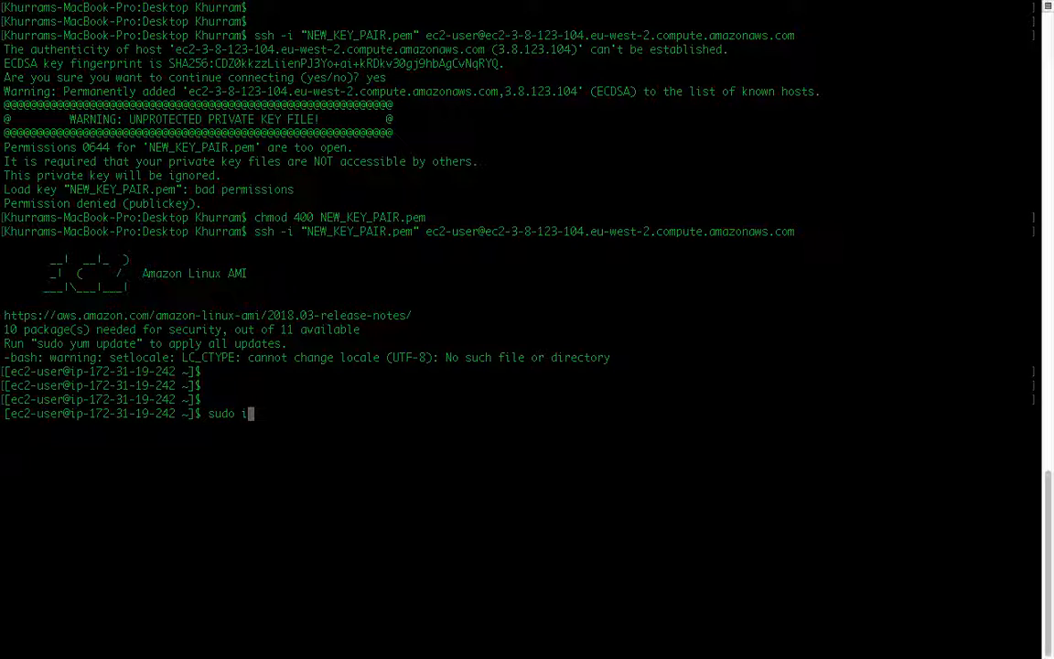
key("BackSpace")
type("-i")
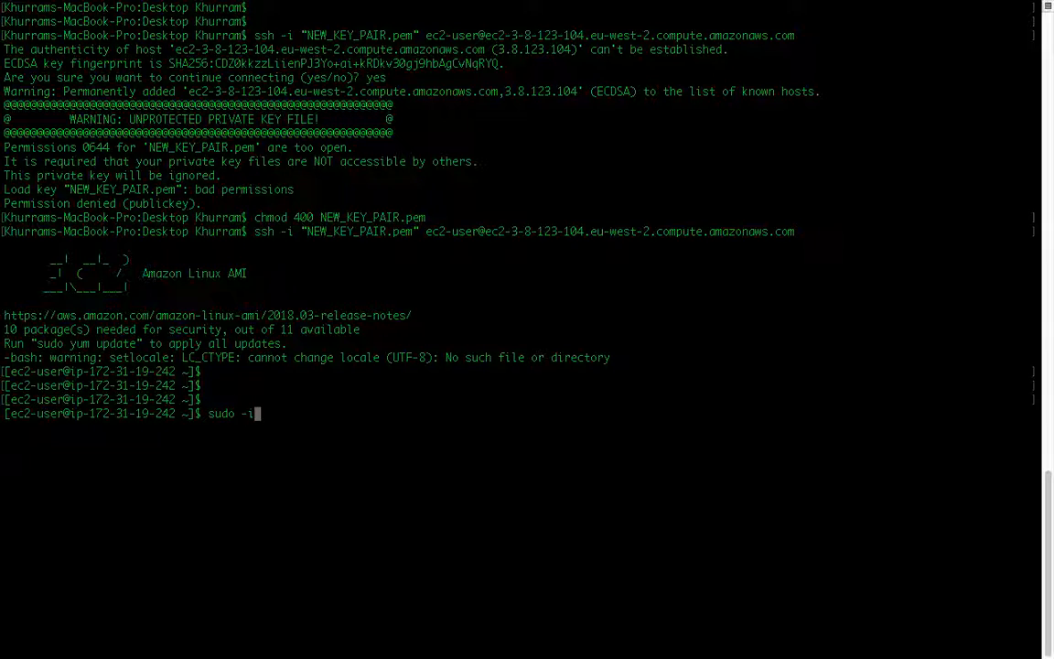
key("Return")
key("Return")
key("Return")
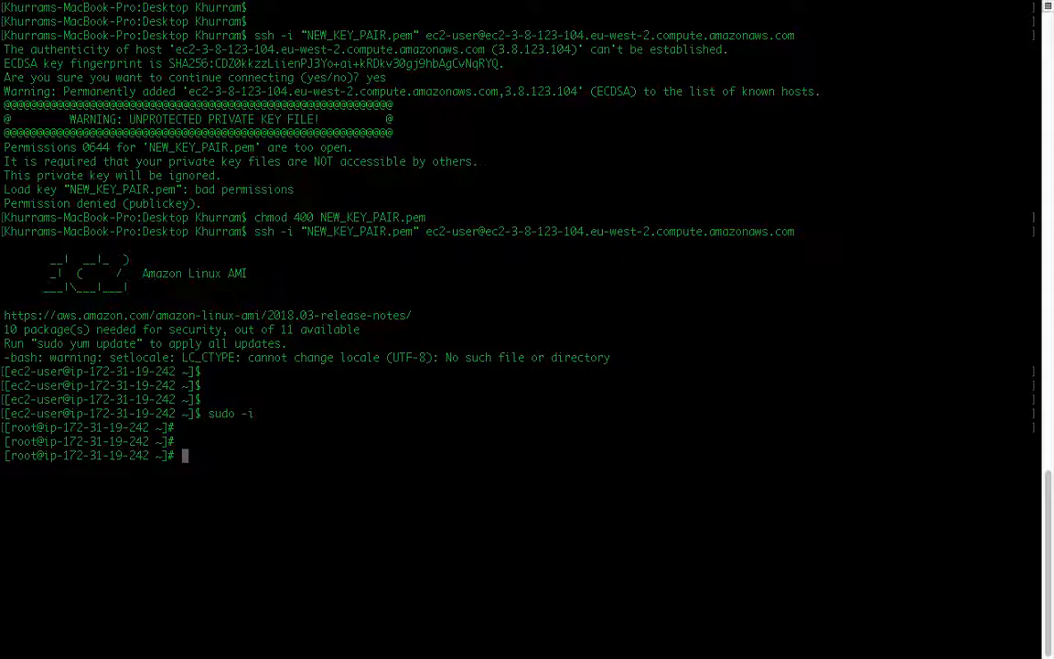
List the block devices with lsblk and identify the attached volume's disk and partition.
type("lsblk")
key("Return")
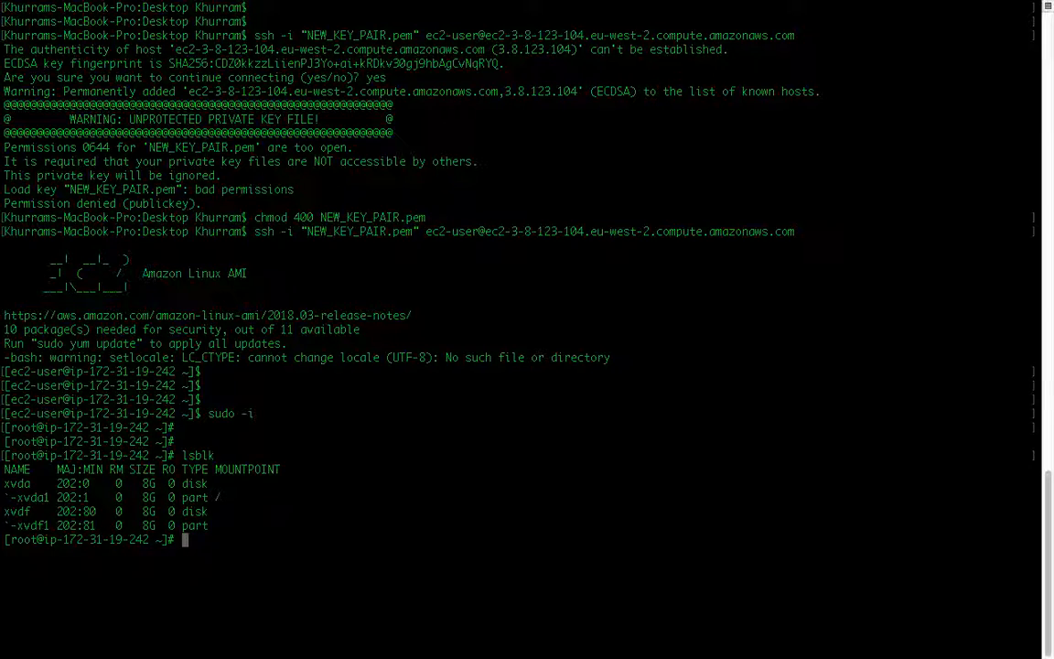
double_click(11, 514)
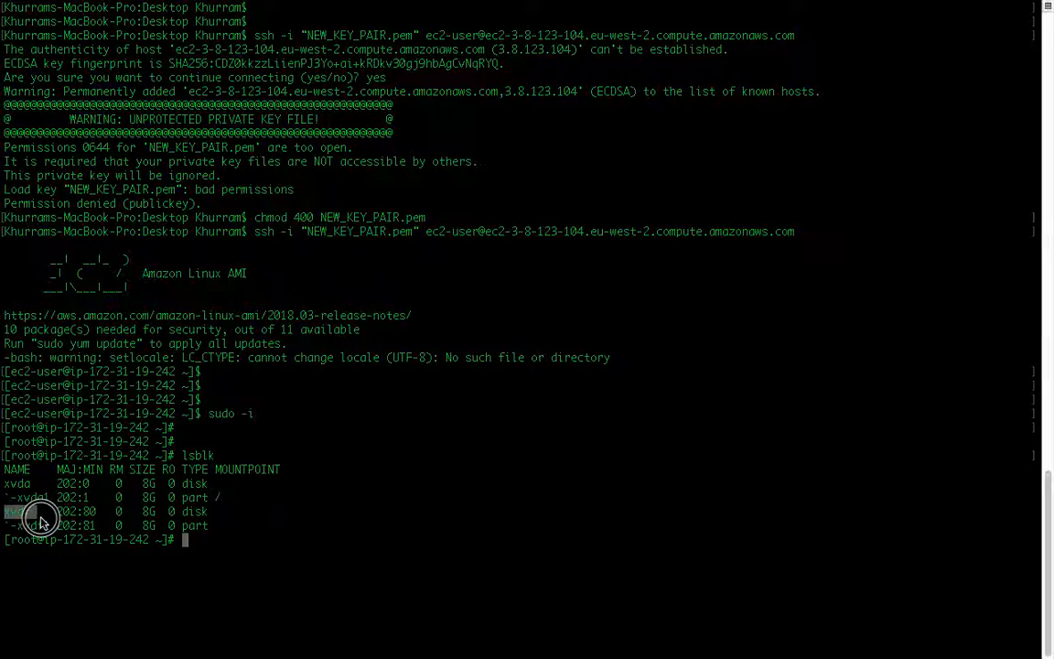
left_click(412, 506)
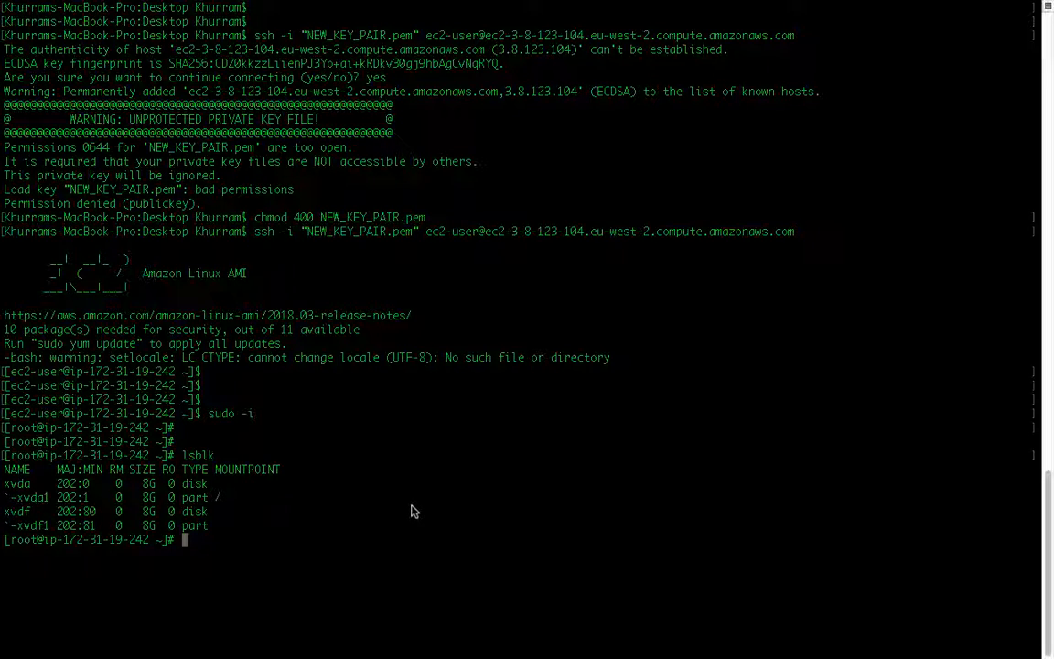
Create the mount point directory /mnt/key-recovery with mkdir.
type("mkdir /mn")
key("BackSpace")
key("BackSpace")
key("BackSpace")
type("/,mt")
key("BackSpace")
key("BackSpace")
key("BackSpace")
key("BackSpace")
key("BackSpace")
type("/mnt/key")
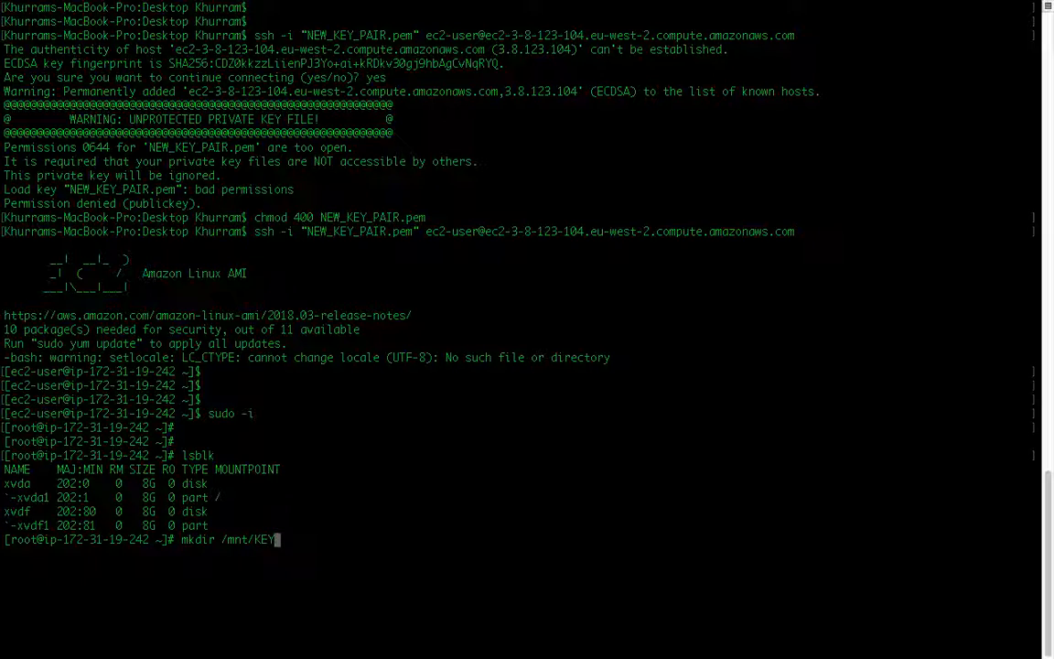
type("-recovery")
key("Return")
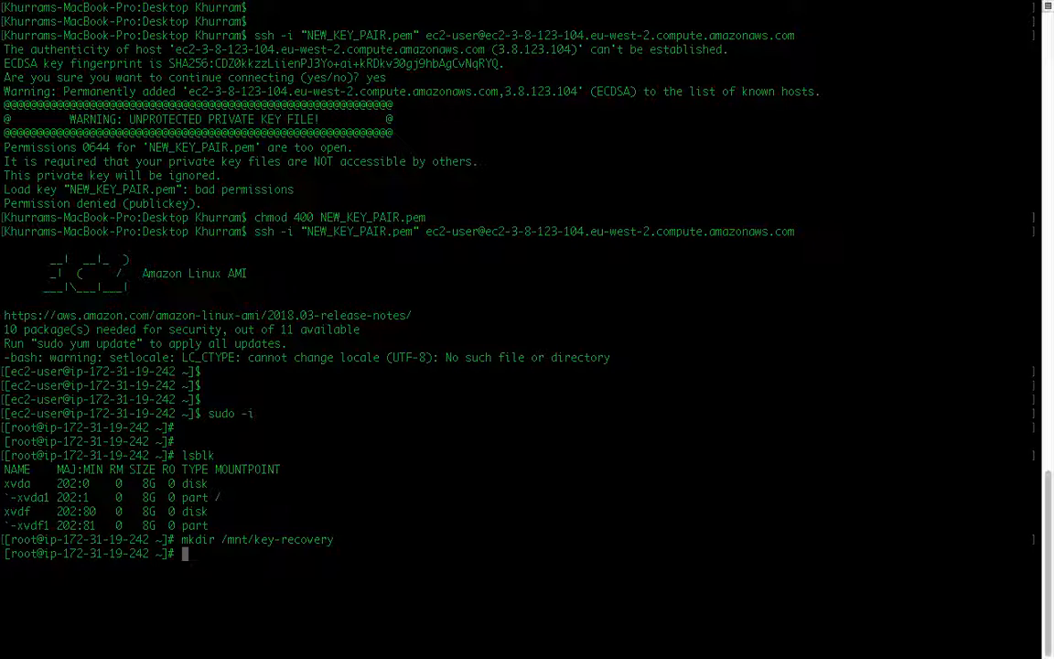
Mount the partition /dev/xvdf1 on /mnt/key-recovery/.
type("mount /dev/xvd")
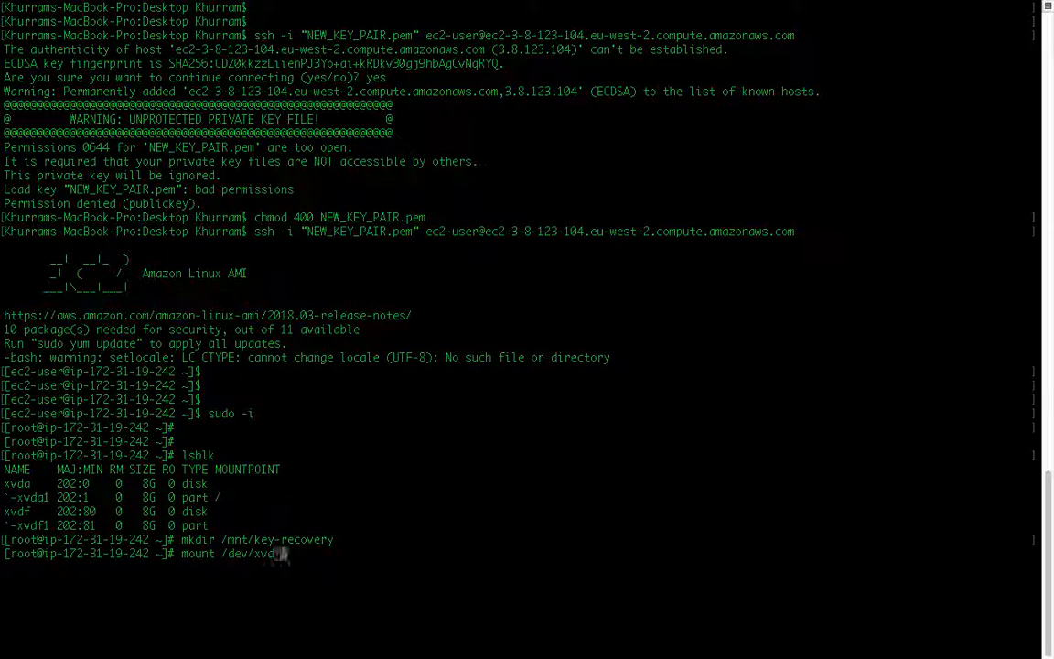
type("f1 /mnt/")
type("key")
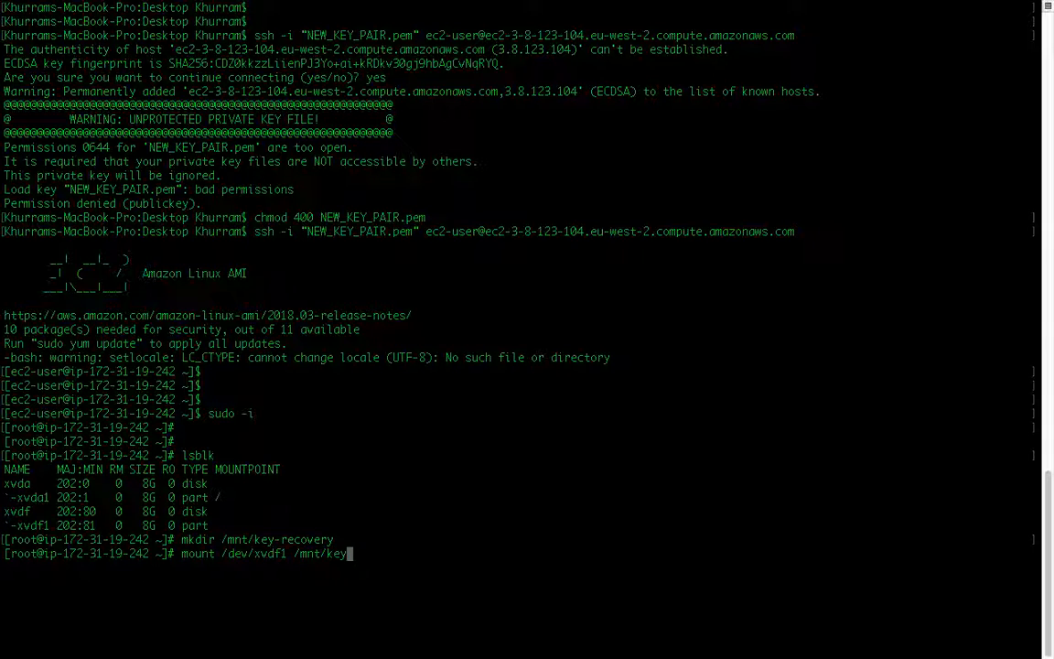
type("-re")
key("Tab")
key("Return")
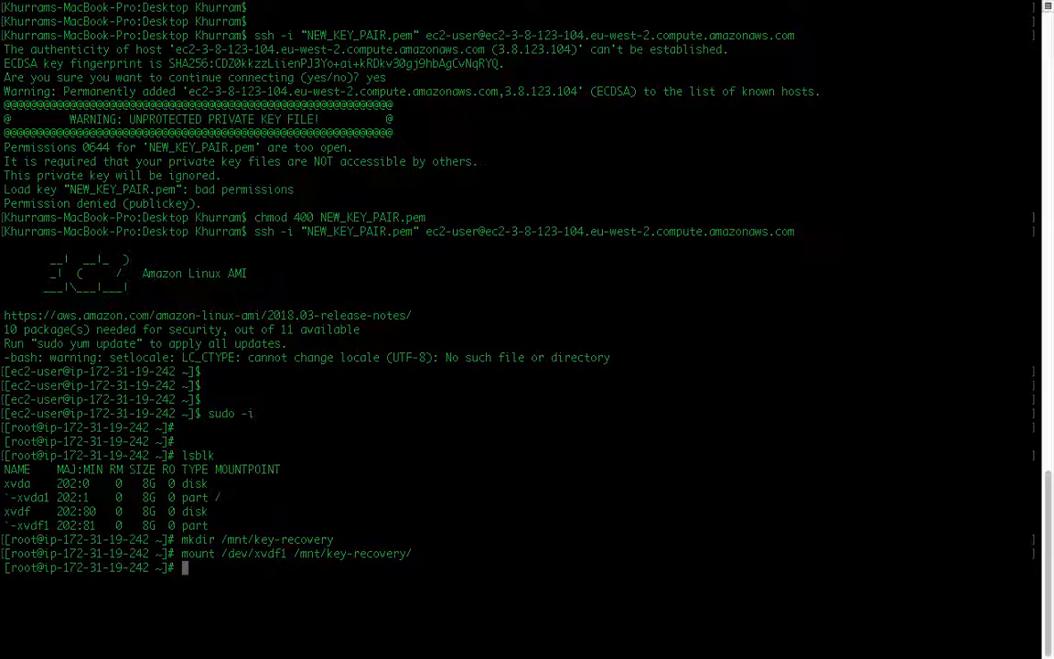
List the block devices again with lsblk to check the attached partition's mount point.
type("lsbslk")
key("Return")
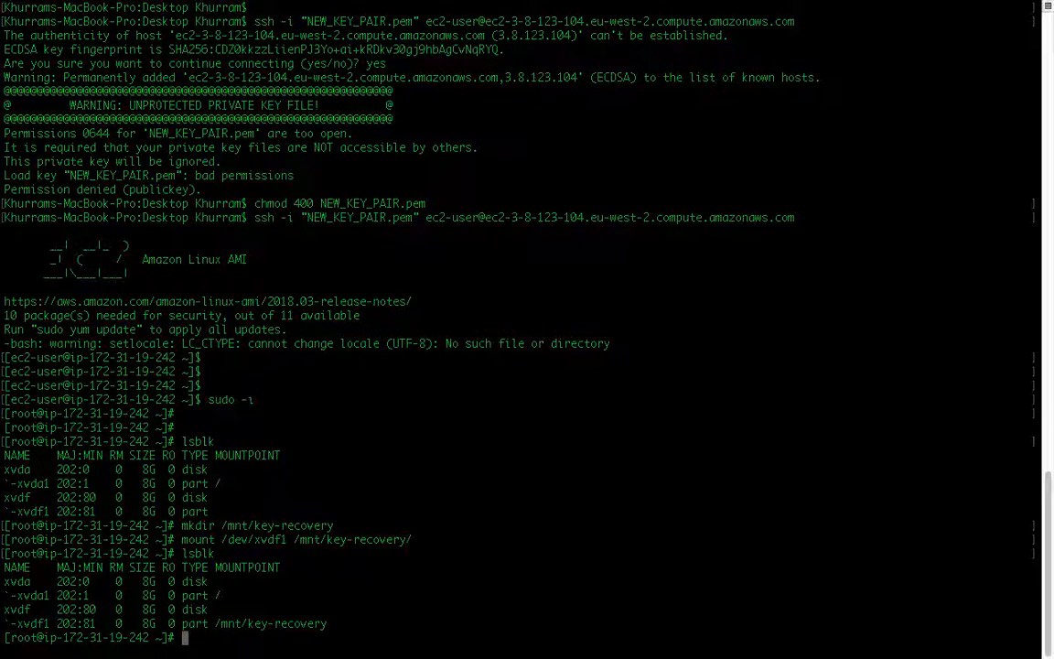
left_click_drag(43, 623, 378, 627)
left_click(399, 605)
Copy /home/ec2-user/.ssh/authorized_keys to /mnt/key-recovery/home/ec2-user/.ssh/ with cp, answering yes to overwrite the existing file.
type("/home/ec2-user/")
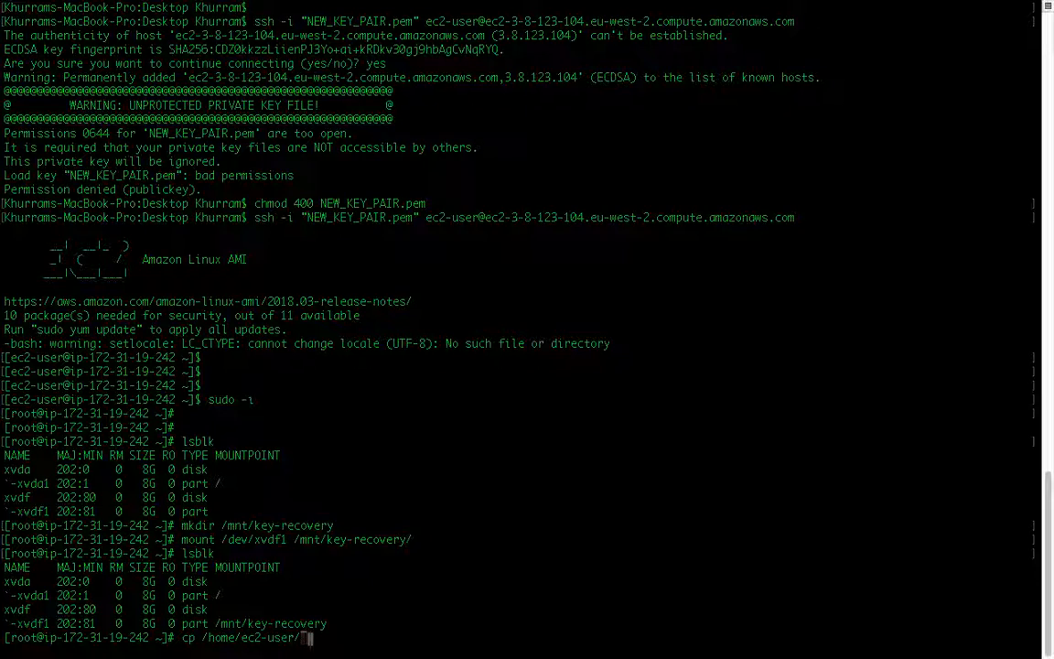
type(".ssh/authorized_keys ")
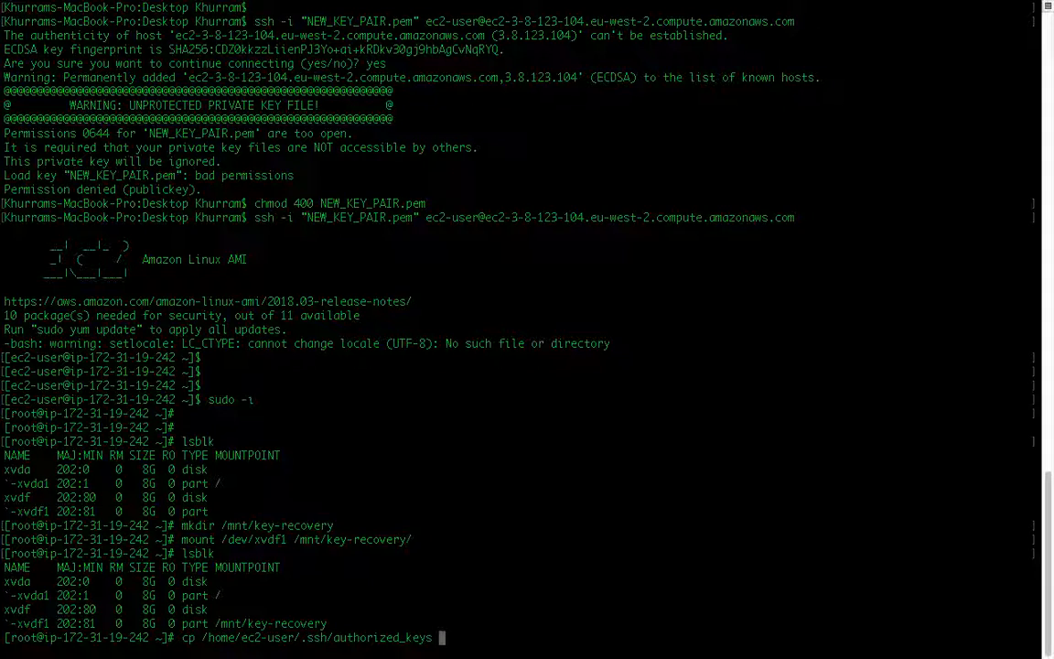
type("/mnt/key-recovery/home/ec2-user/")
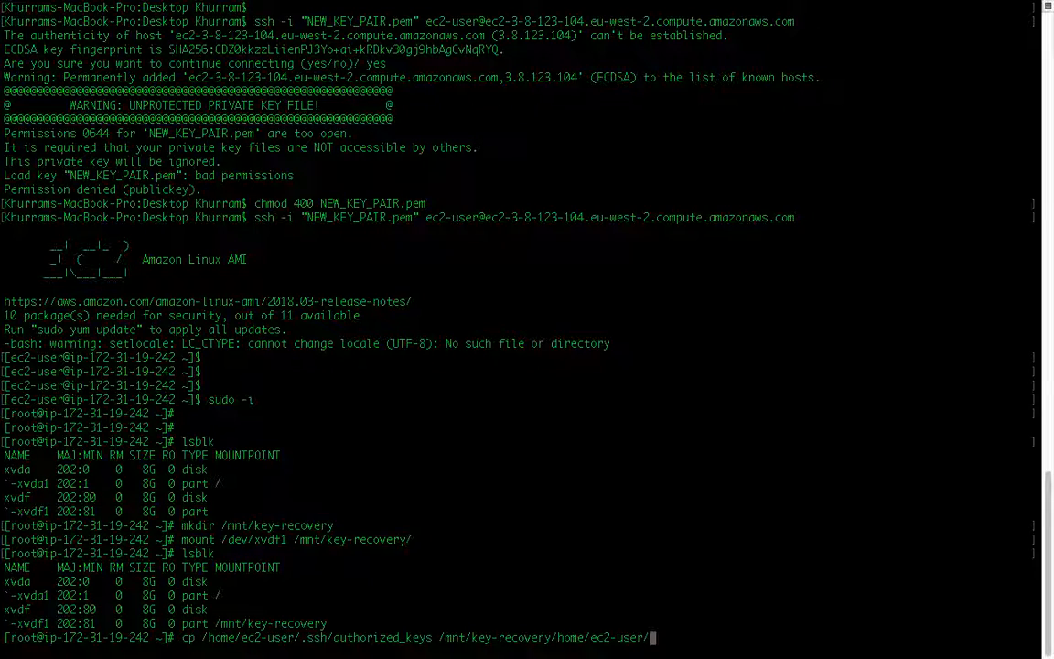
type(".ssh/")
key("Return")
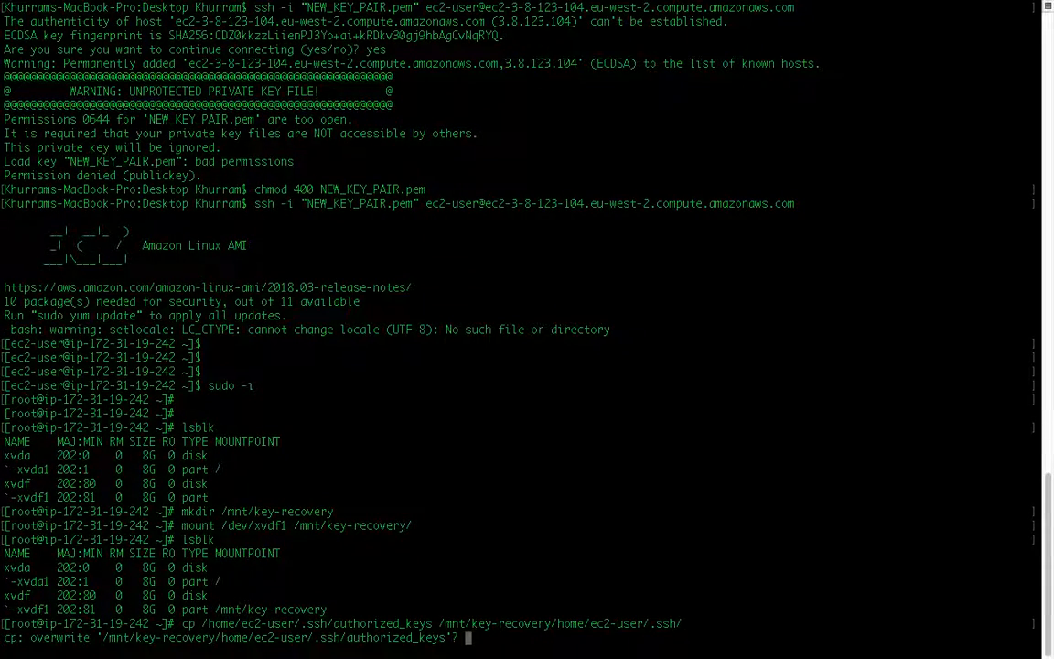
type("yes")
key("Return")
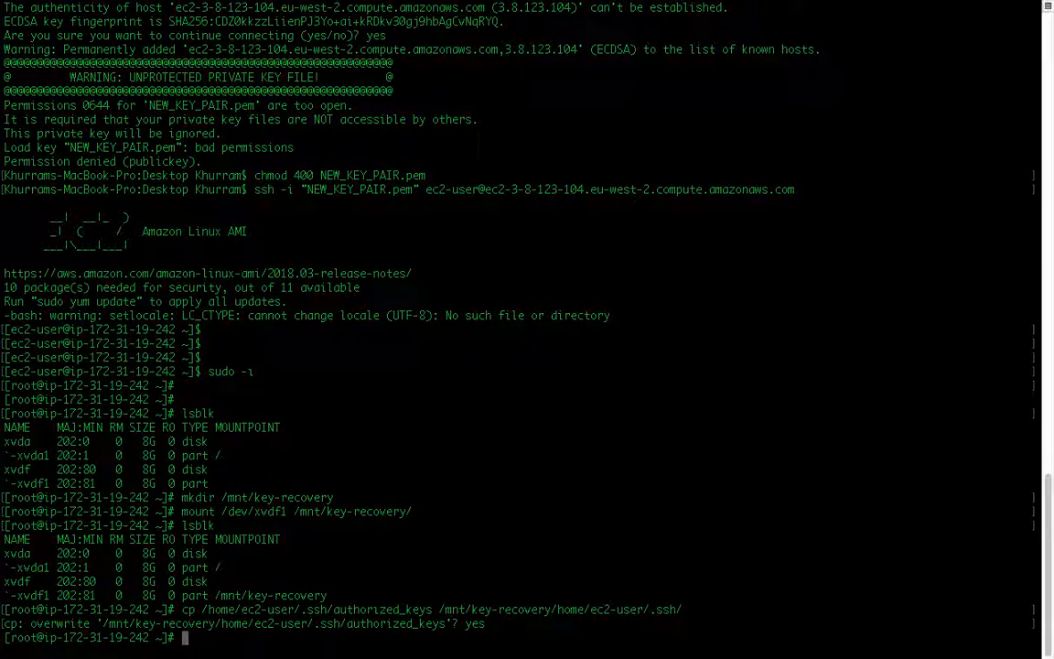
key("Return")
key("Return")
key("Return")
key("Return")
key("Return")
key("Return")
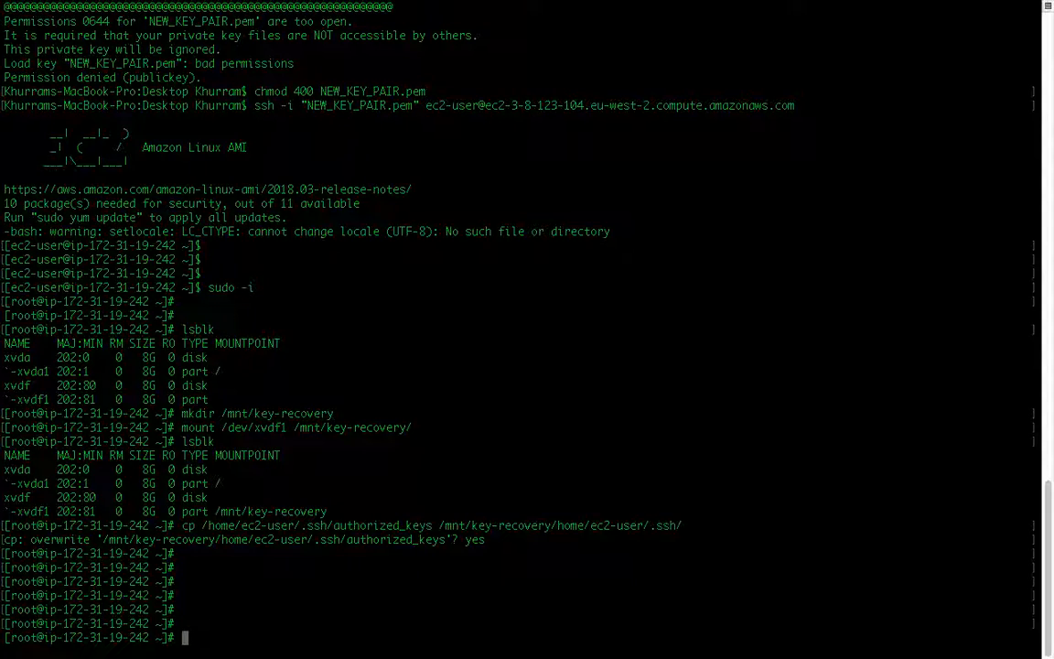
Unmount the recovered volume with umount /mnt/key-recovery/.
type("umount /mnt/key-recovery/")
key("Return")
key("Return")
key("Return")
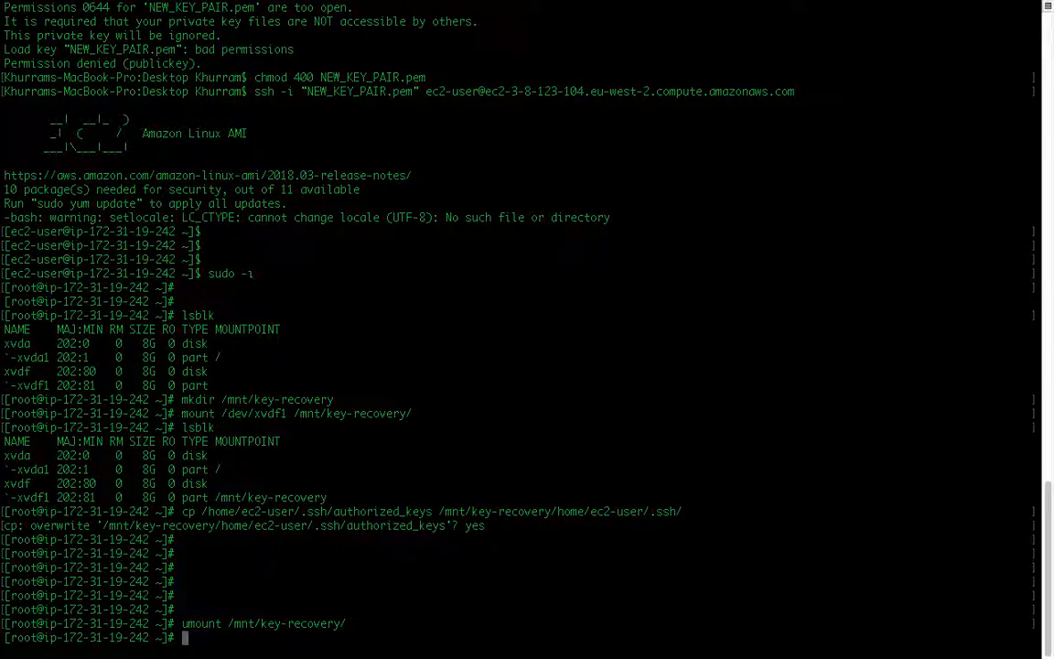
key("Return")
Shut down the recovery instance with init 0.
type("init ")
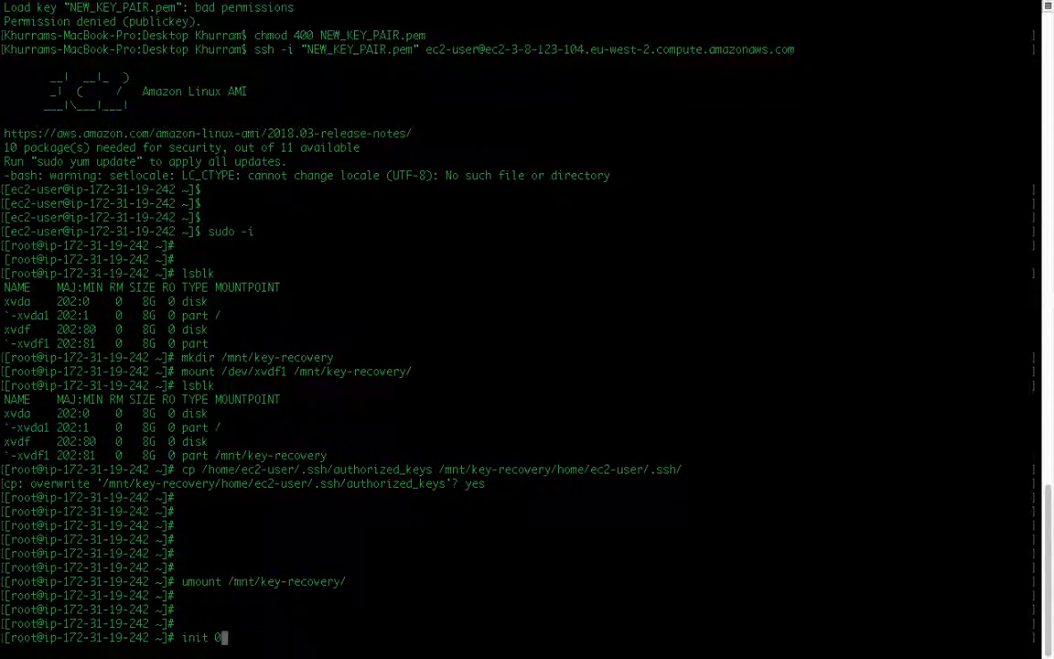
type("0")
key("Return")
Switch to Chrome, close the connection instructions and refresh the instances list to check the recovery instance's state.
key("ctrl+Left")
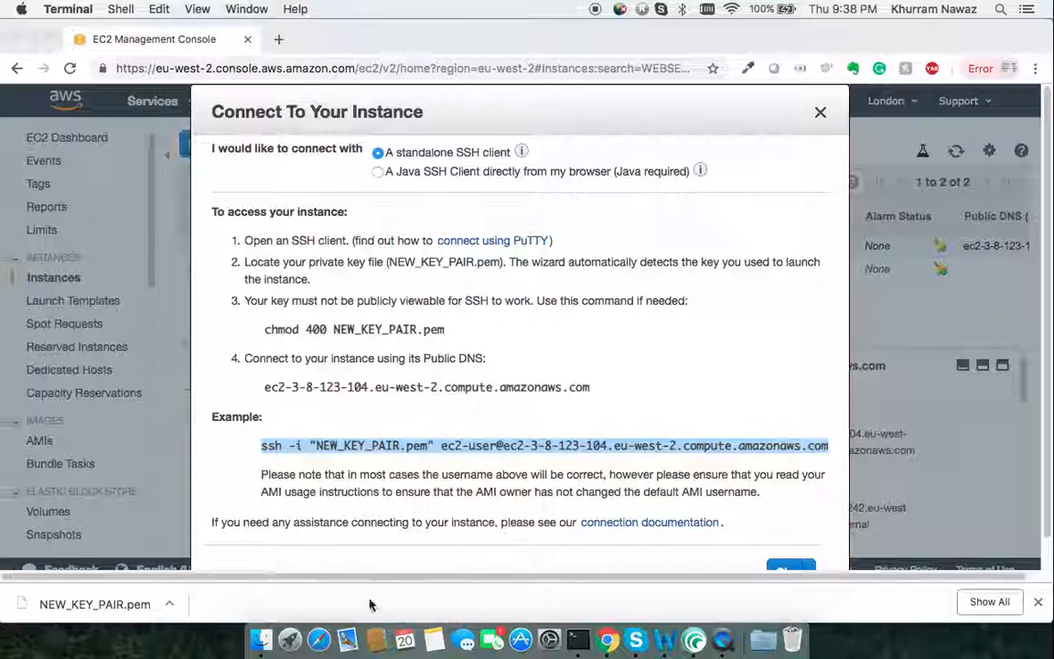
left_click(789, 569)
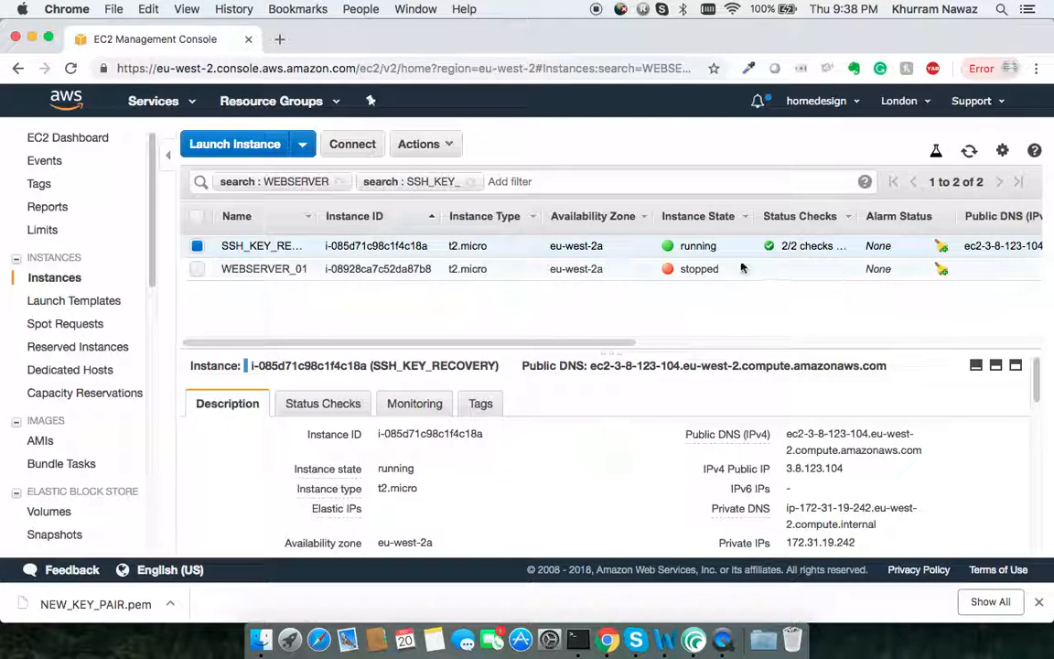
left_click(975, 156)
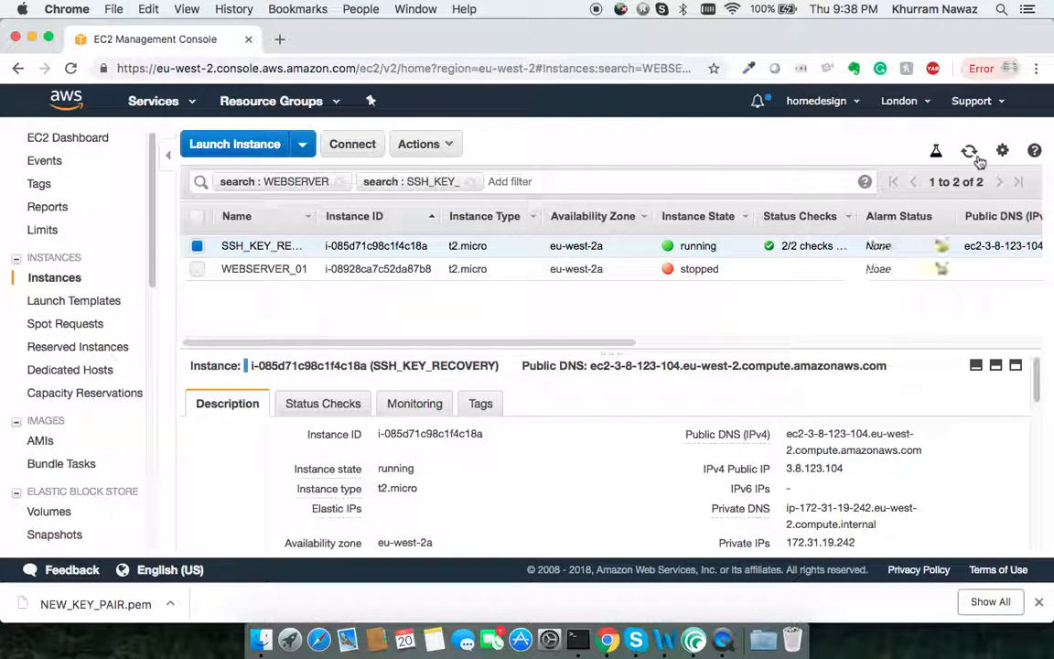
left_click(975, 156)
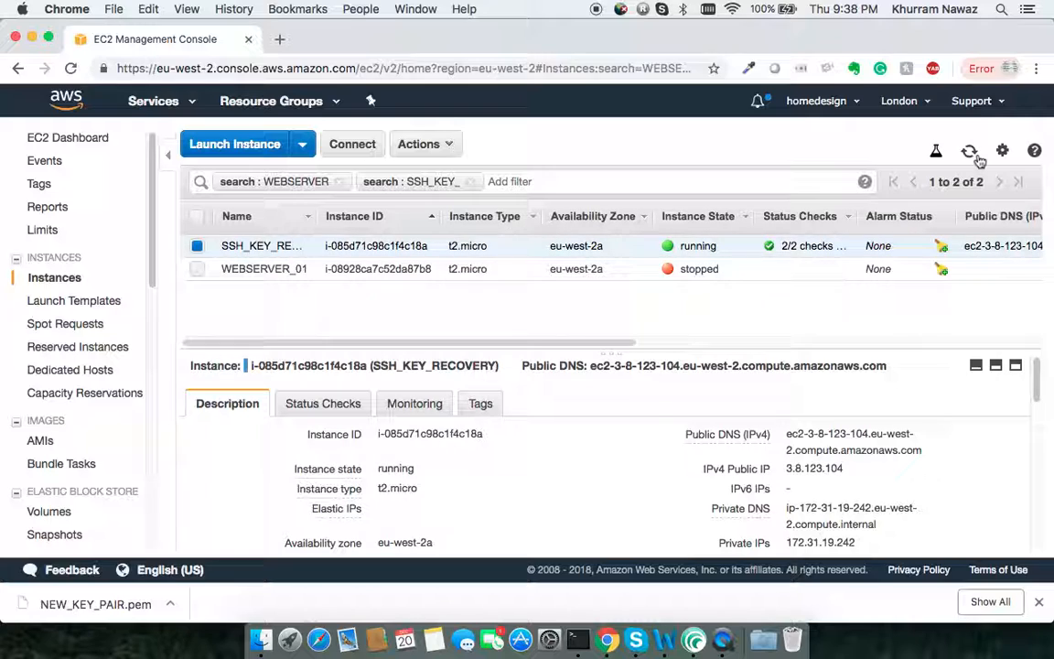
Keep refreshing the instances list until SSH_KEY_RECOVERY has stopped.
left_click(977, 158)
left_click(975, 156)
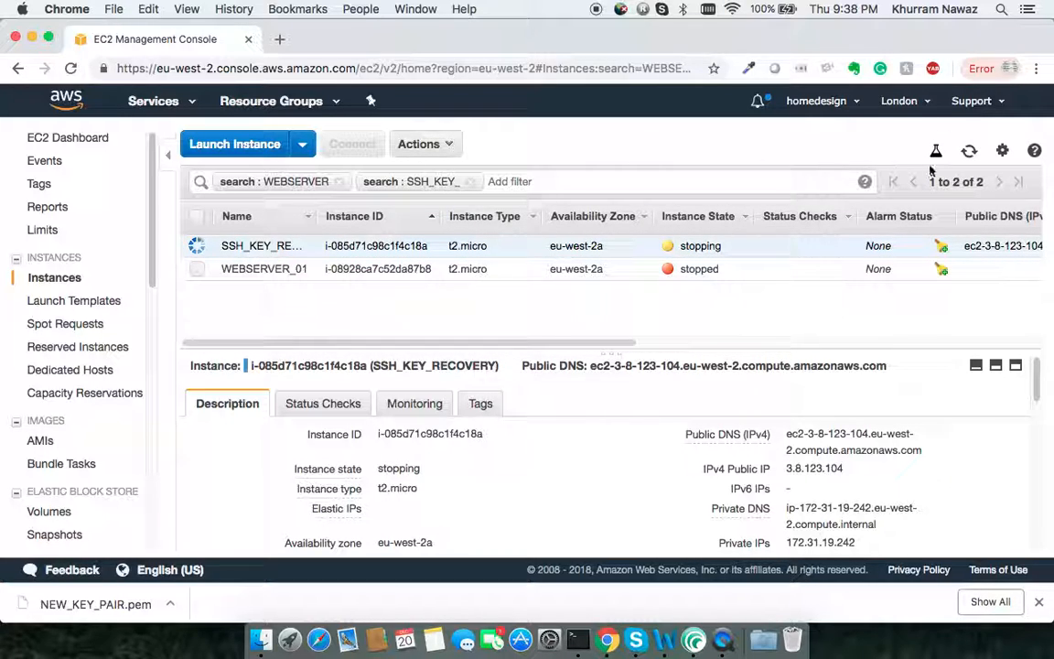
left_click(968, 154)
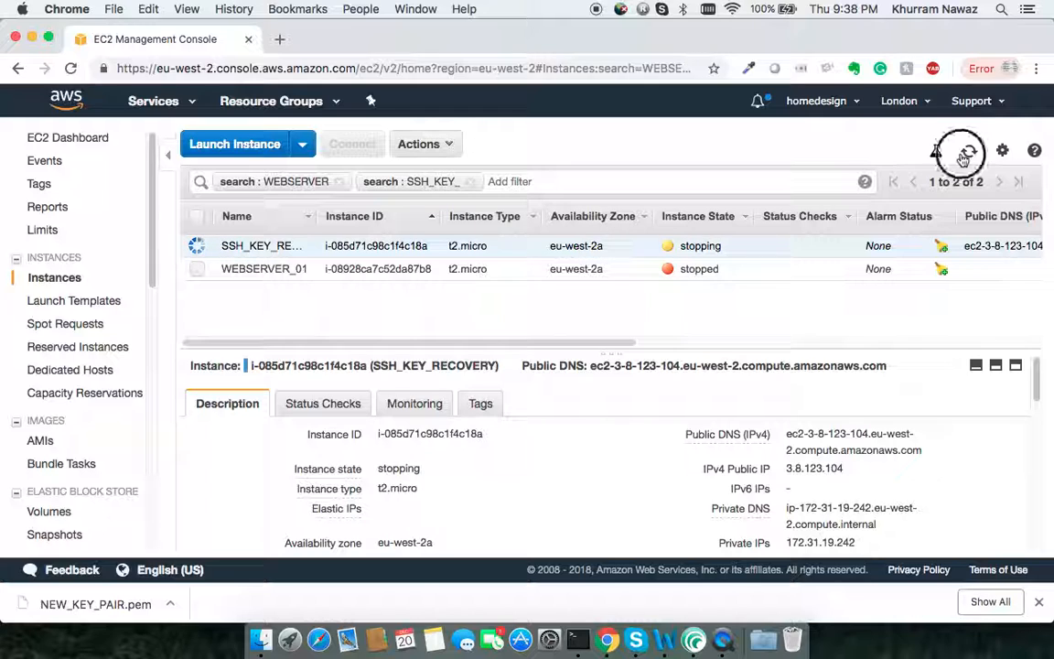
left_click(966, 154)
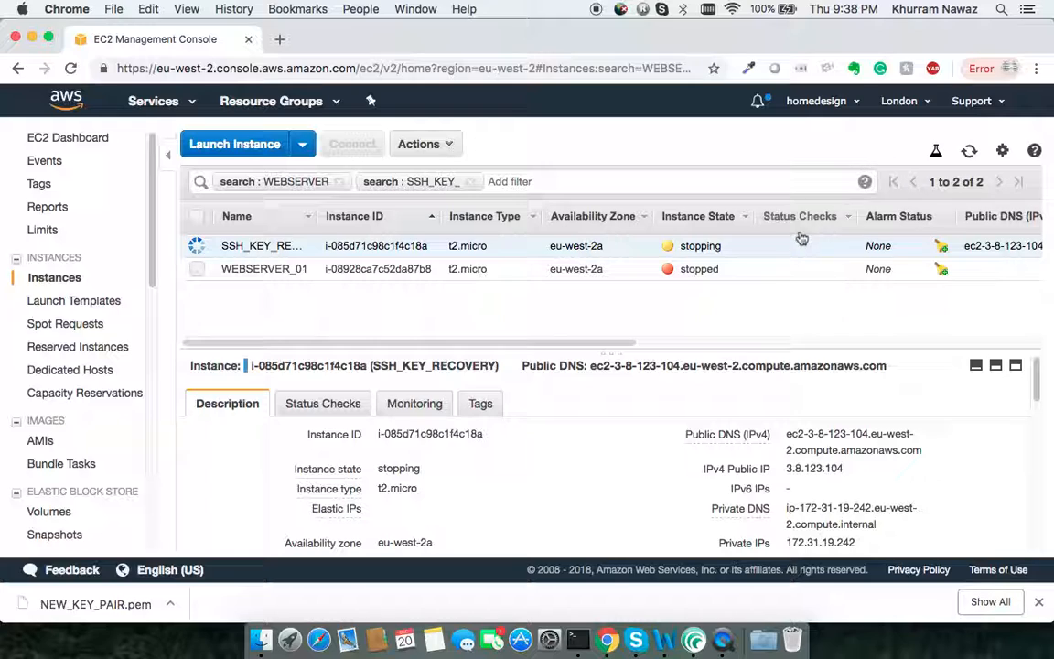
left_click(969, 154)
left_click(969, 154)
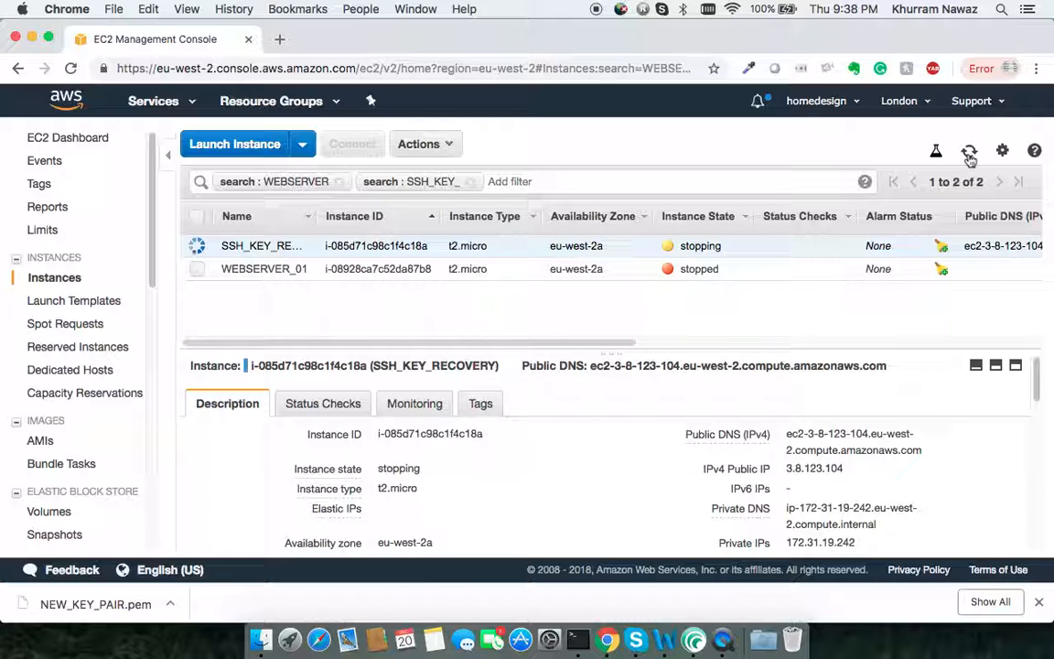
left_click(971, 156)
left_click(971, 156)
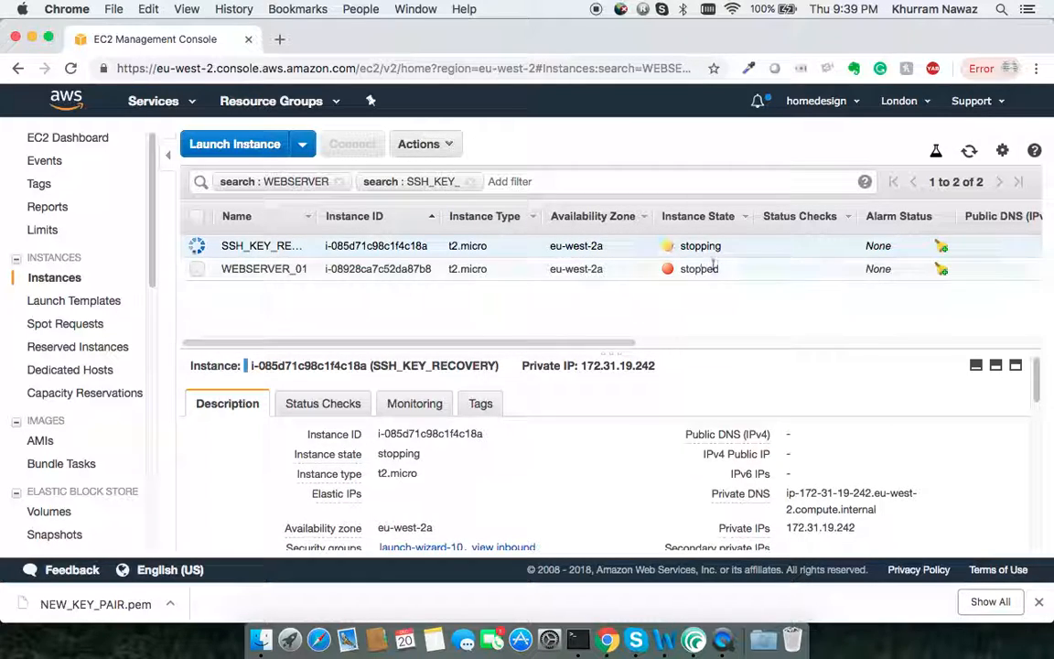
left_click(969, 151)
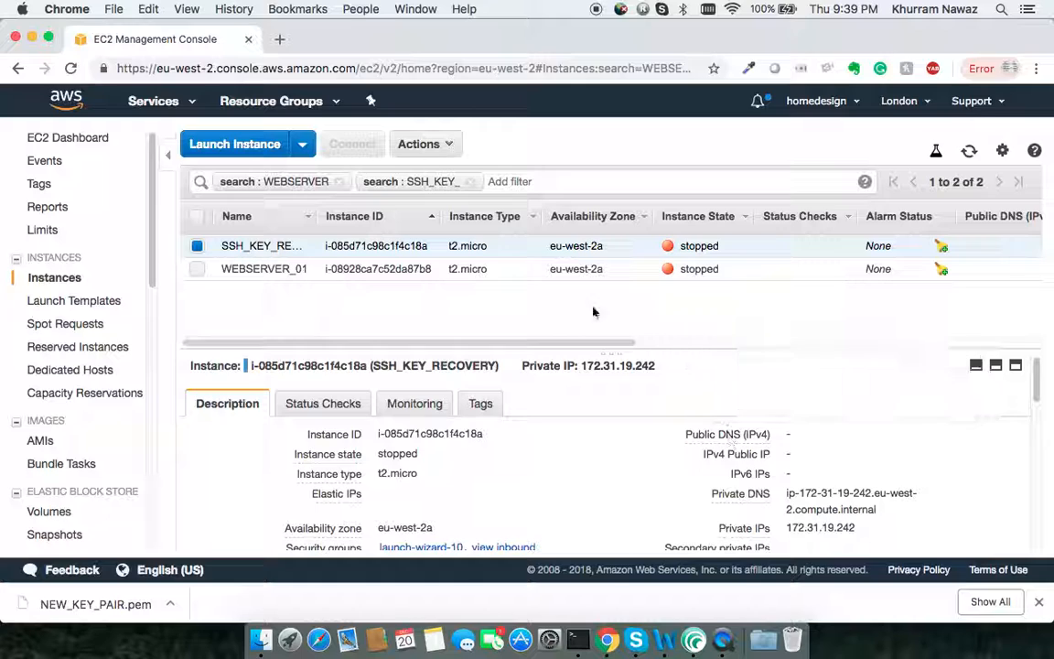
Open the EBS volume attached to SSH_KEY_RECOVERY as block device /dev/sdf from the instance's description.
scroll(805, 457, "down", 5)
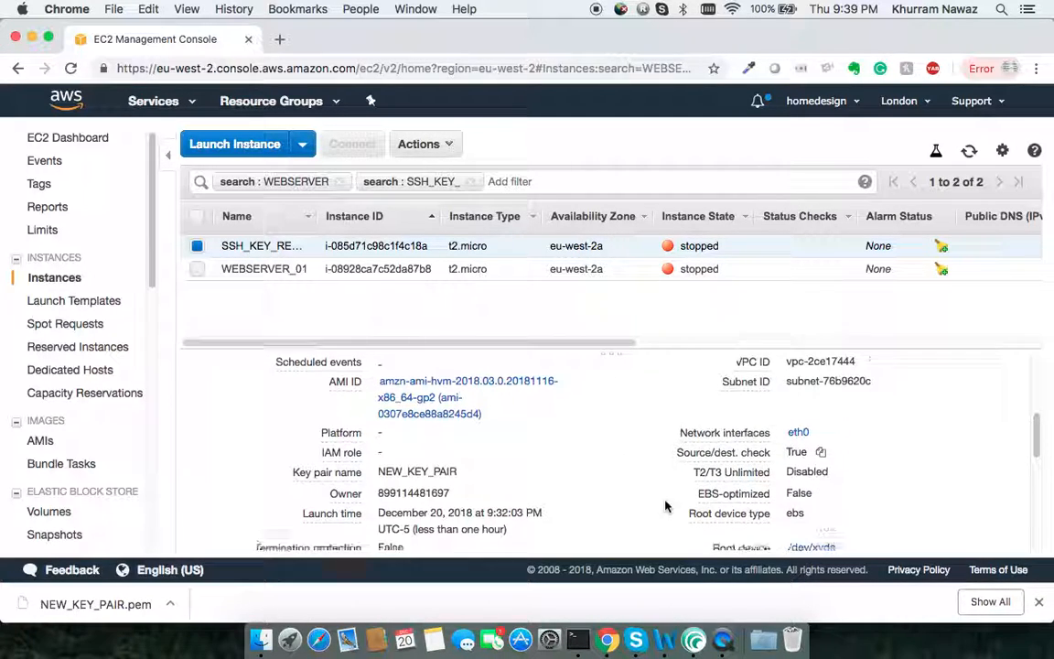
scroll(665, 500, "down", 2)
scroll(677, 494, "down", 1)
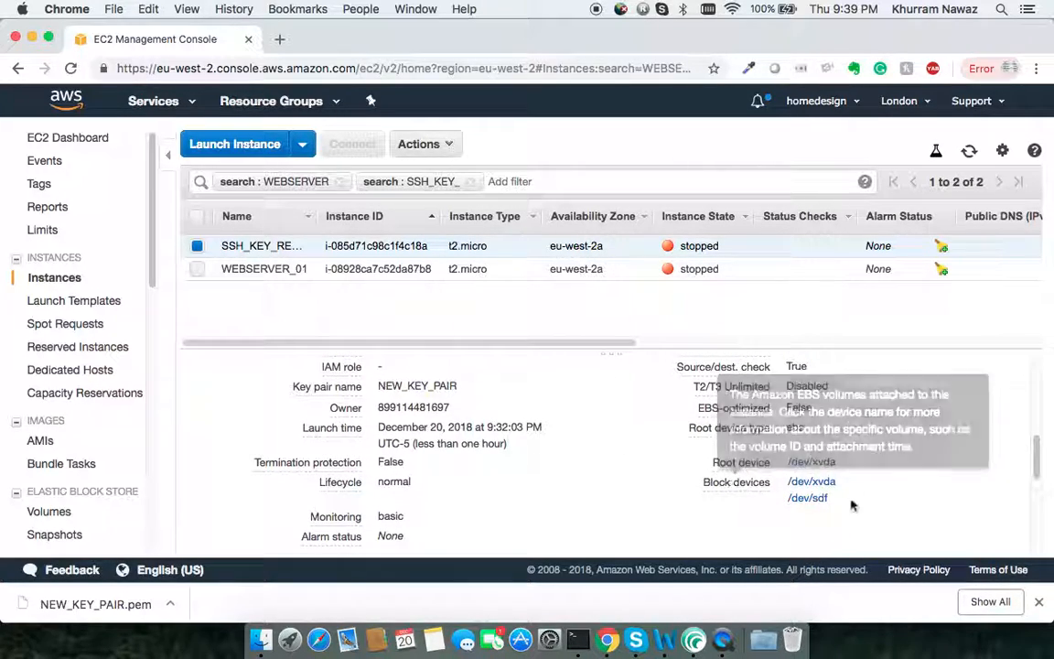
scroll(871, 501, "down", 2)
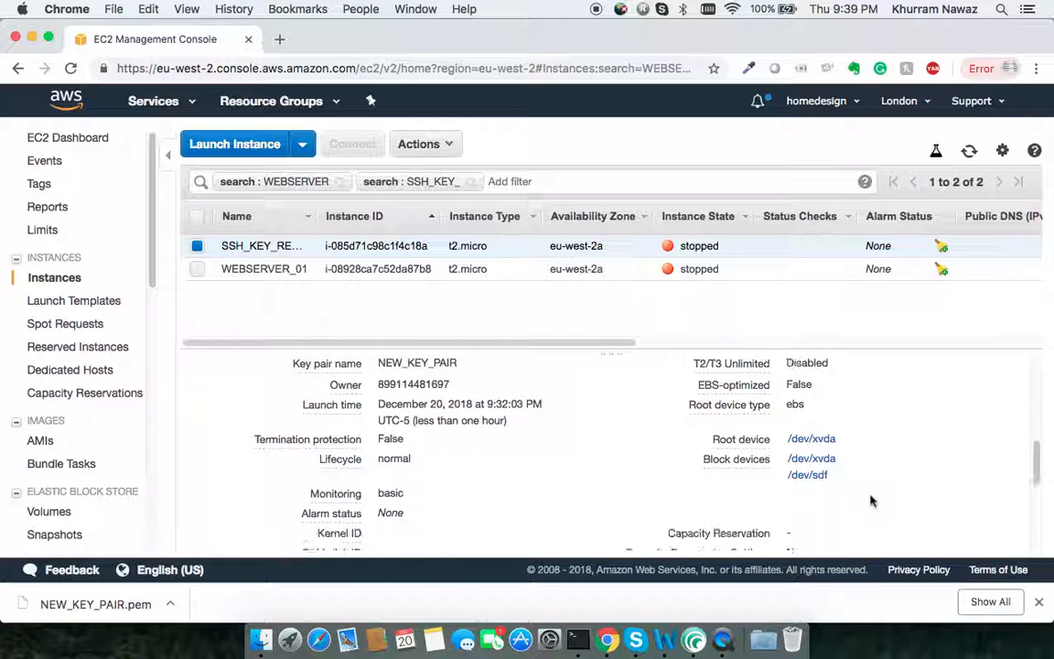
left_click(809, 476)
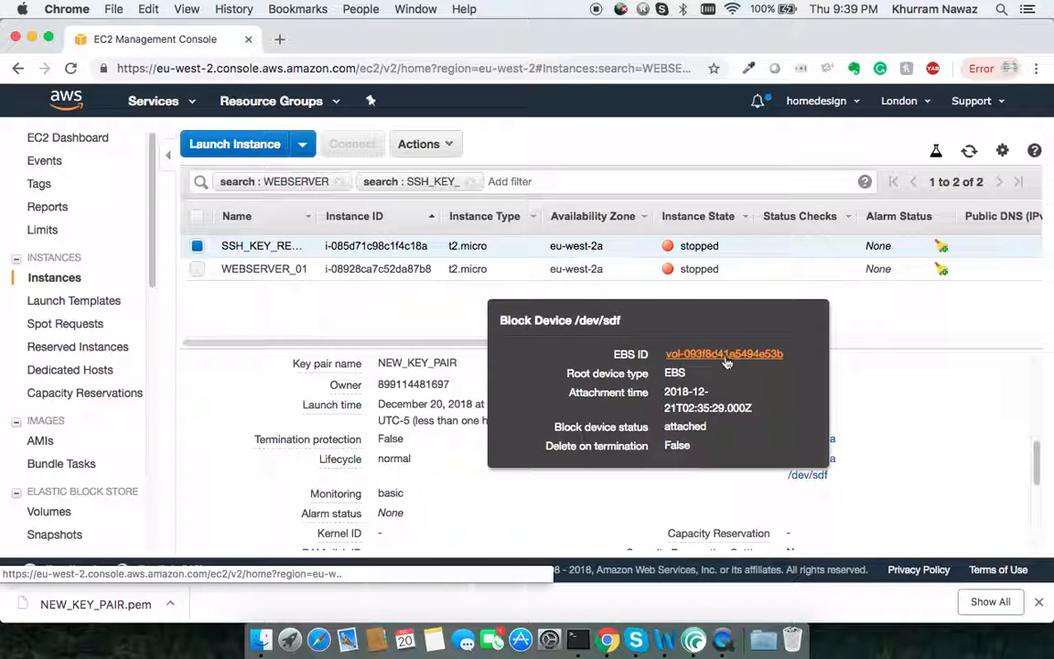
left_click(724, 355)
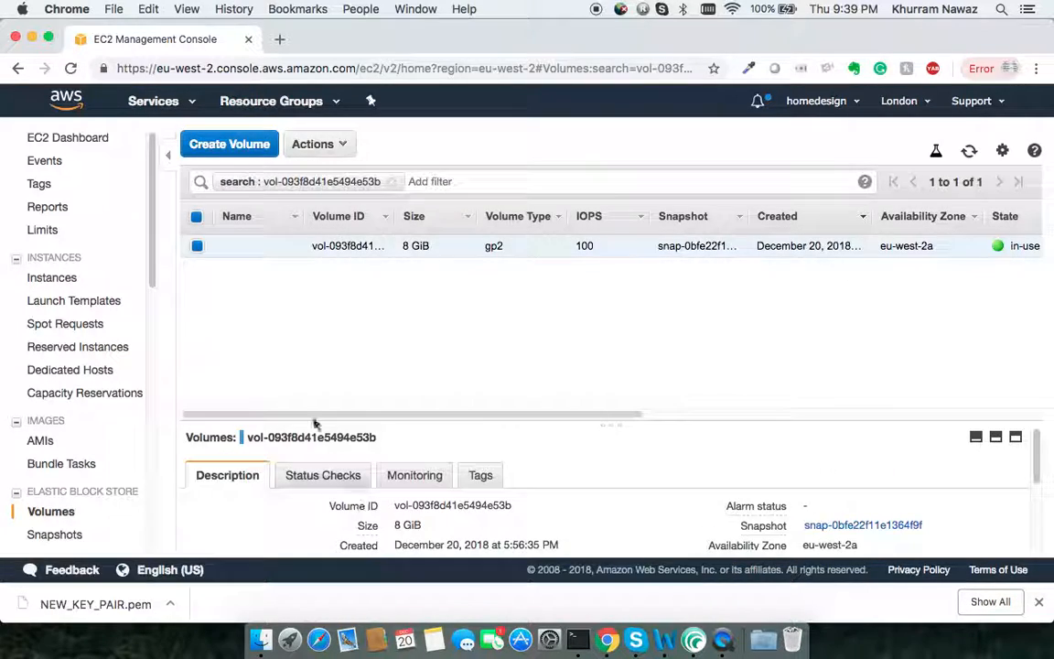
Detach the volume from the recovery instance and refresh the volumes list to check its state.
left_click(316, 144)
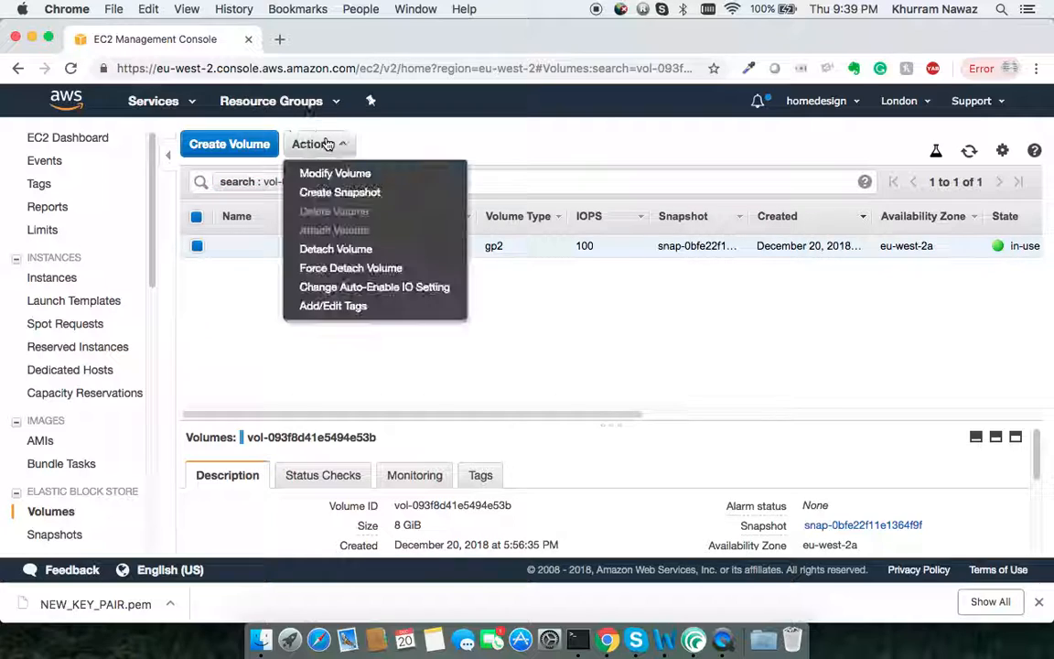
left_click(335, 249)
left_click(630, 387)
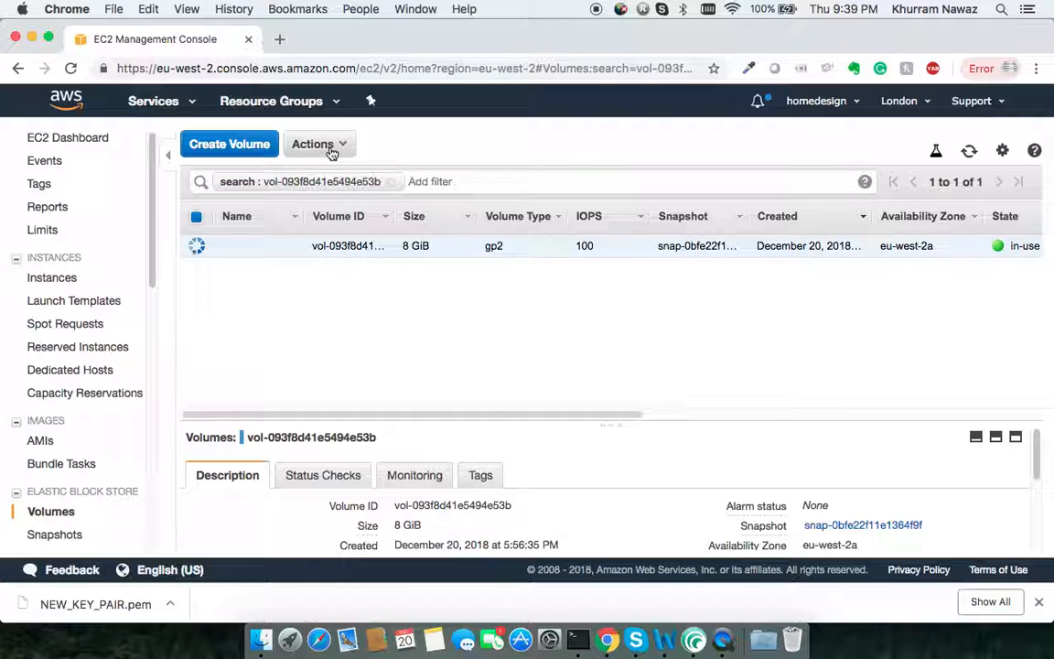
left_click(968, 155)
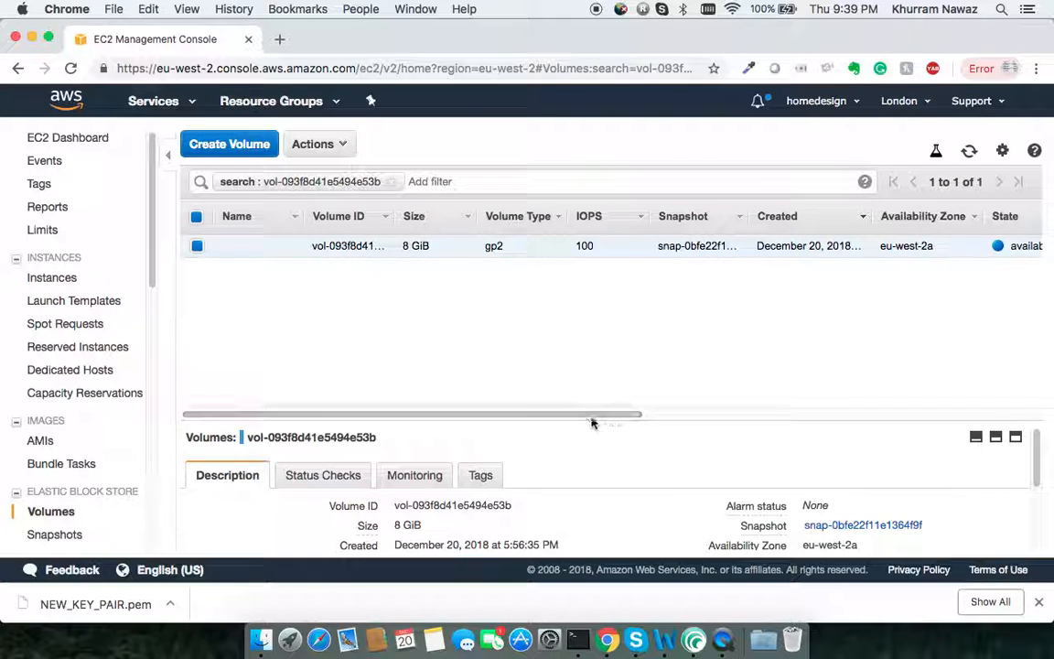
left_click_drag(590, 415, 641, 414)
Attach the volume to the WEBSERVER_01 instance with the device name /dev/xvda.
left_click(328, 153)
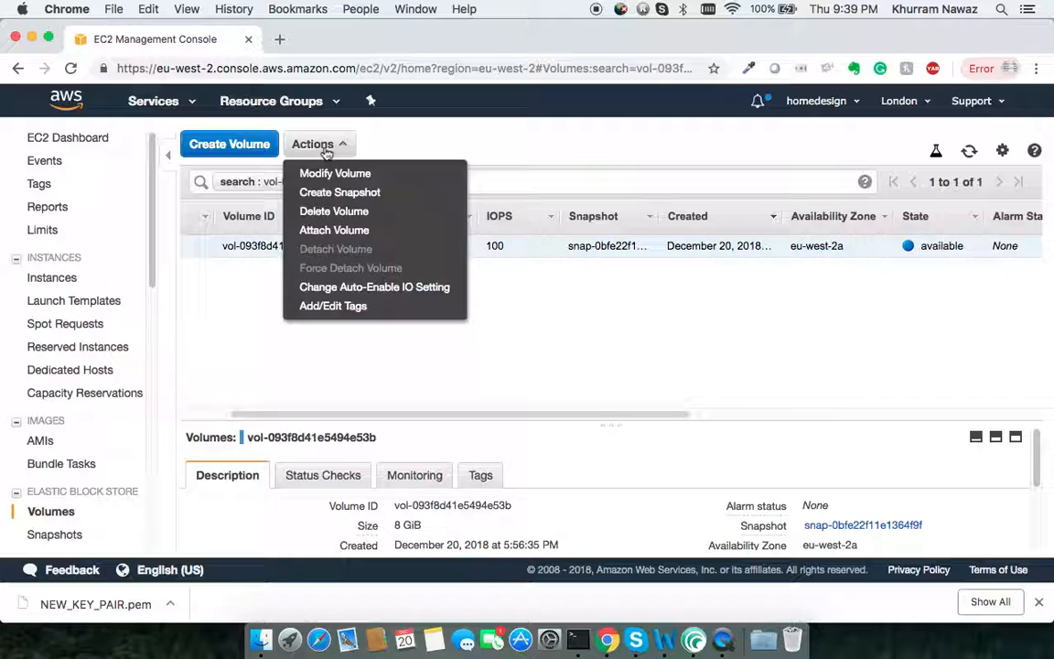
left_click(341, 227)
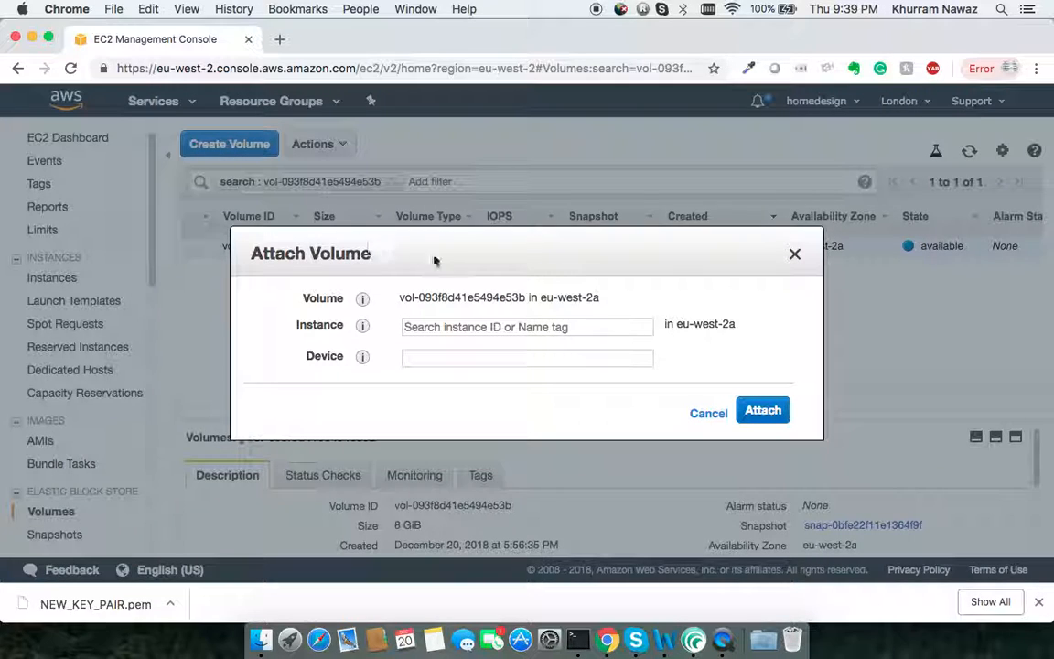
left_click(496, 325)
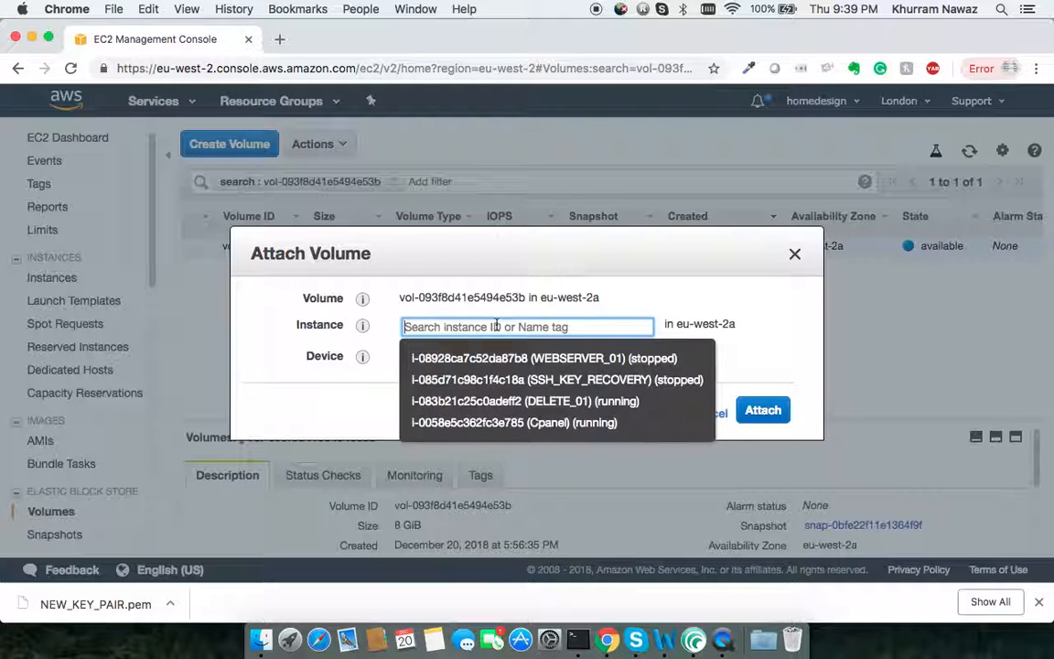
left_click(536, 362)
left_click(511, 360)
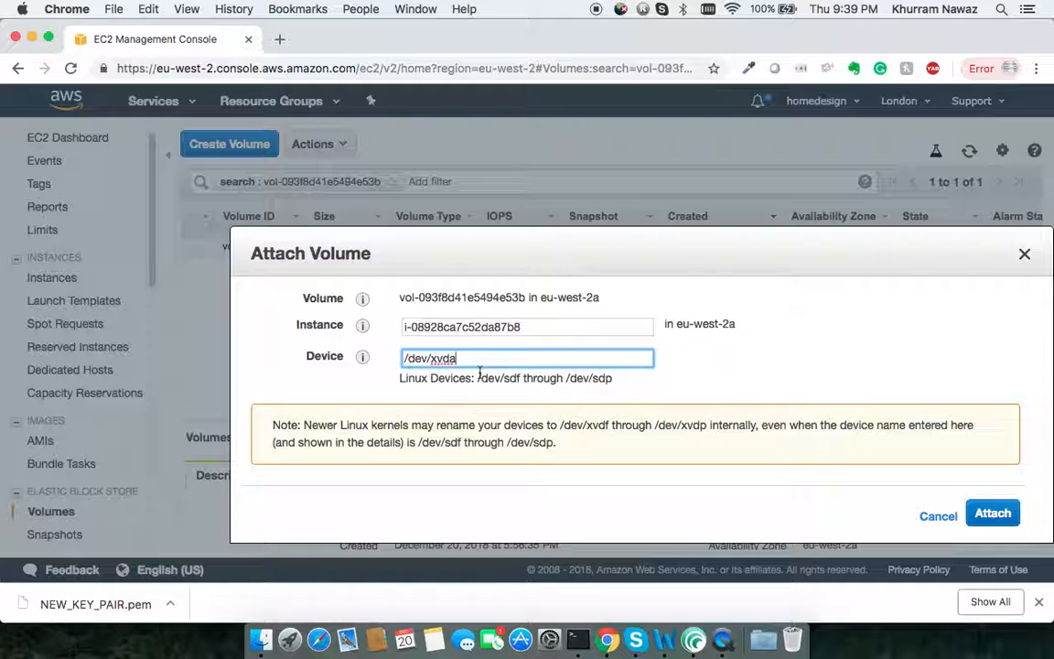
left_click(994, 515)
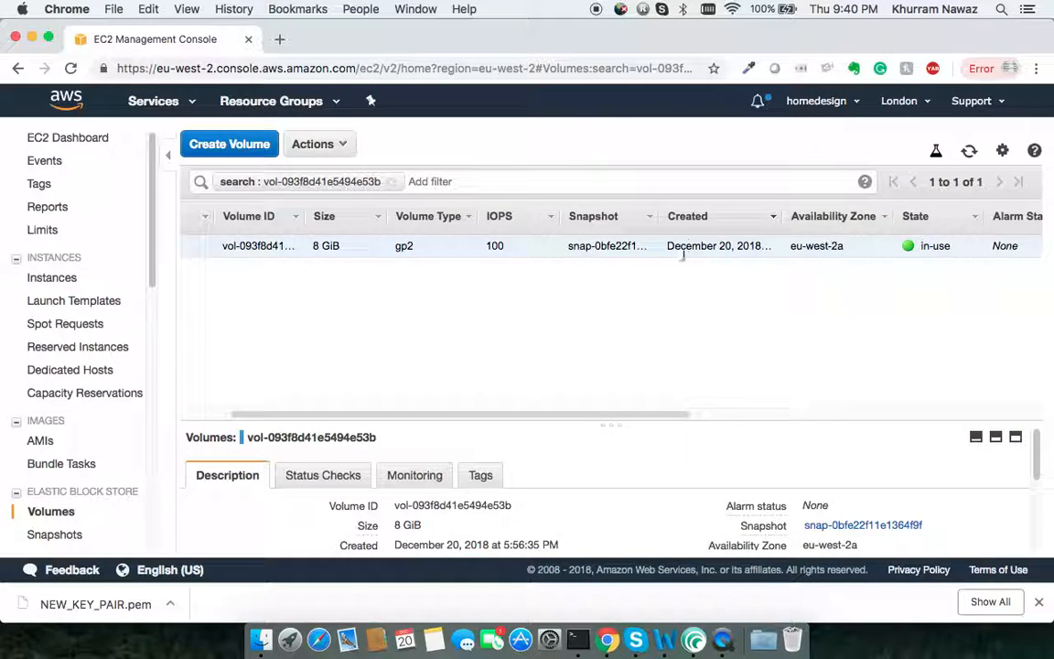
Return to the instances list and start WEBSERVER_01, confirming the start request.
left_click(46, 278)
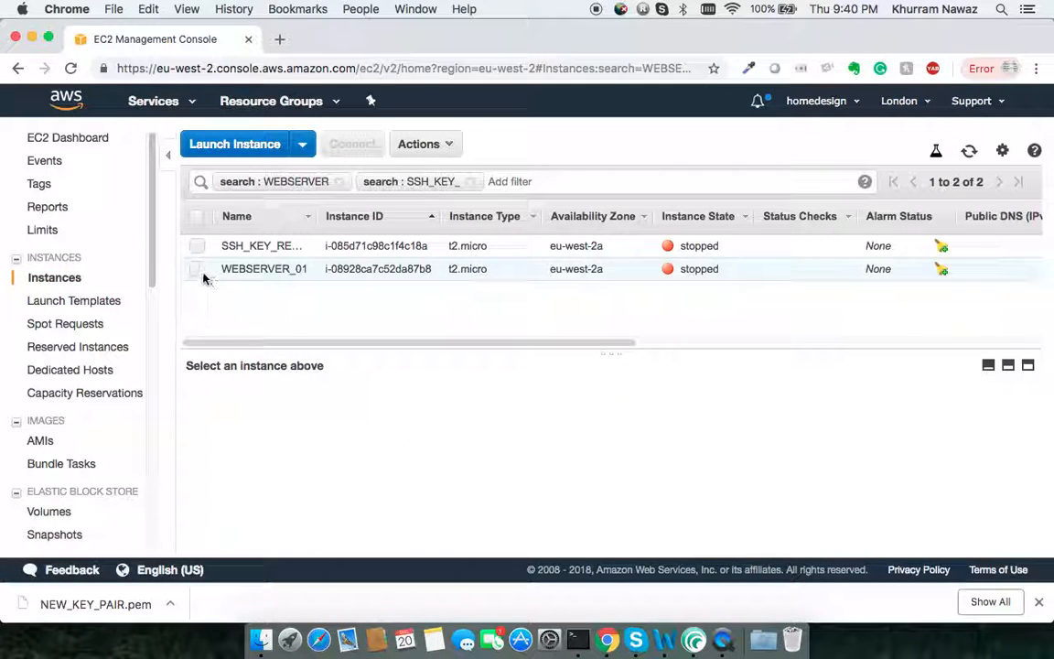
left_click(199, 271)
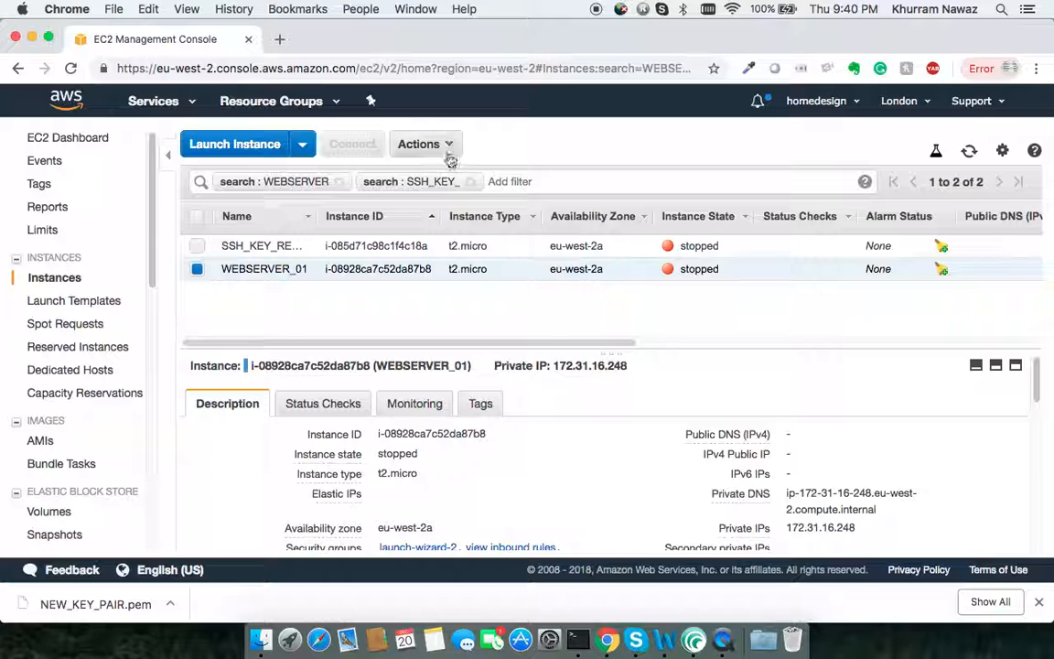
left_click(421, 144)
mouse_move(549, 254)
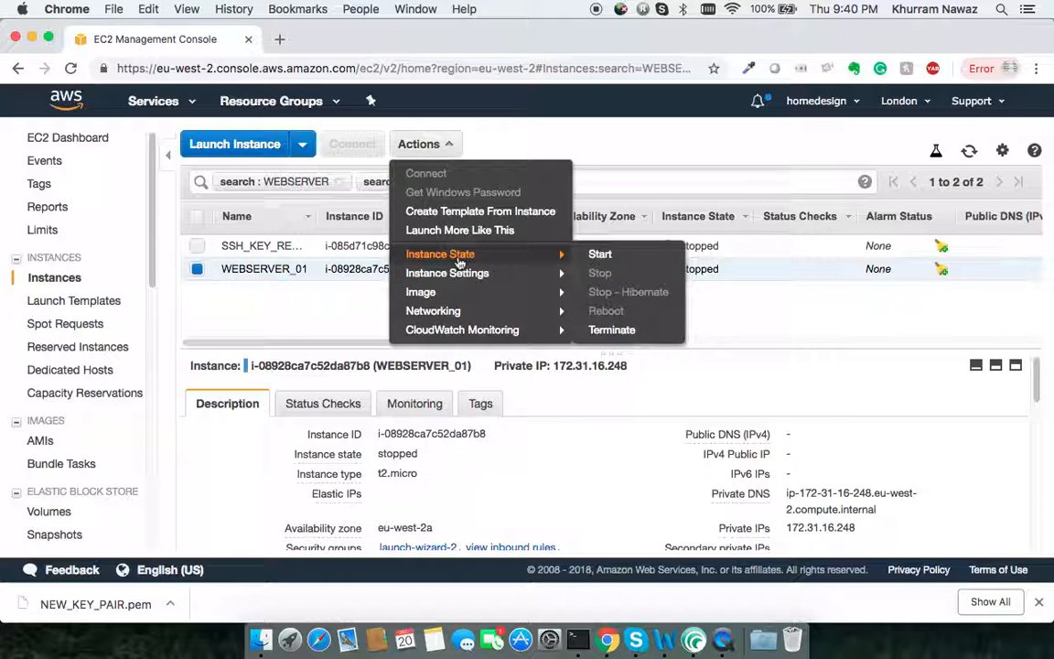
left_click(616, 262)
left_click(643, 399)
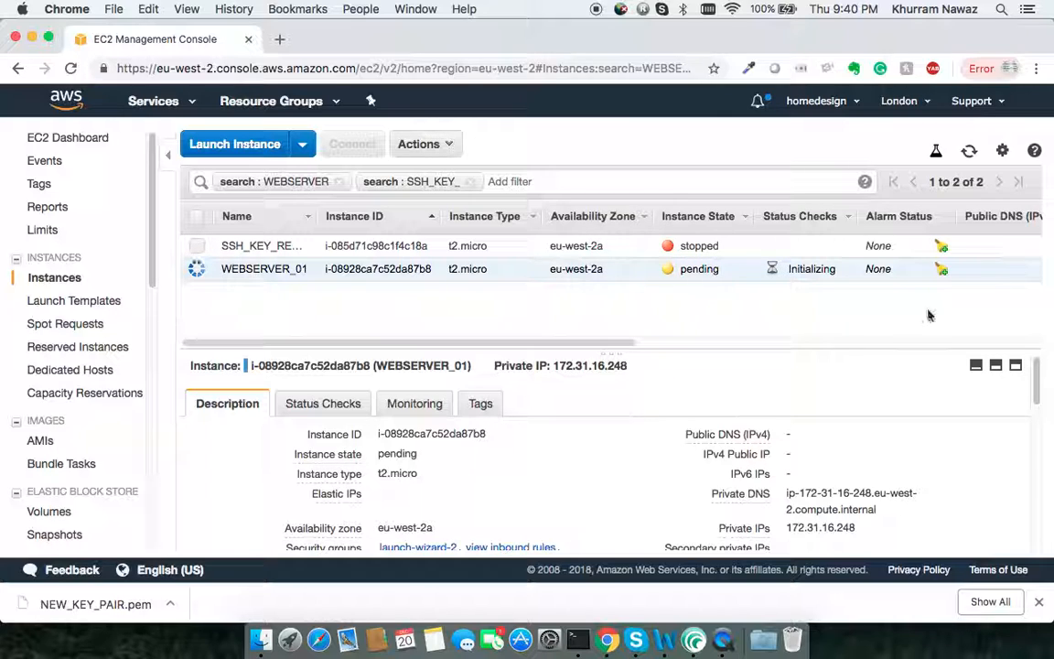
Refresh the instances list repeatedly until WEBSERVER_01 is running.
left_click(969, 151)
left_click(969, 151)
left_click(971, 153)
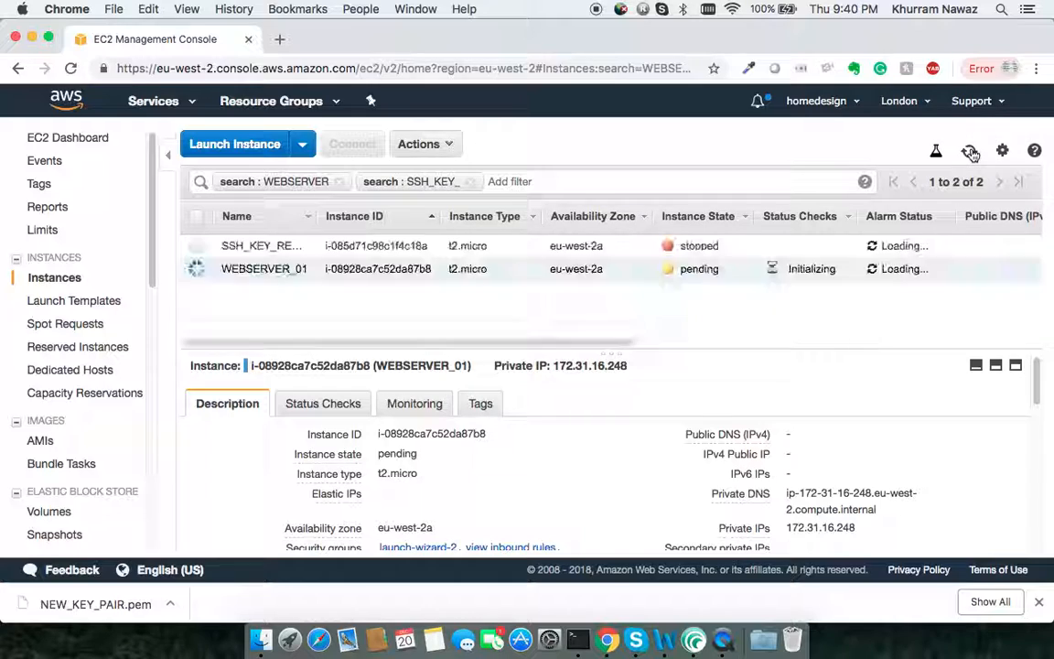
left_click(971, 153)
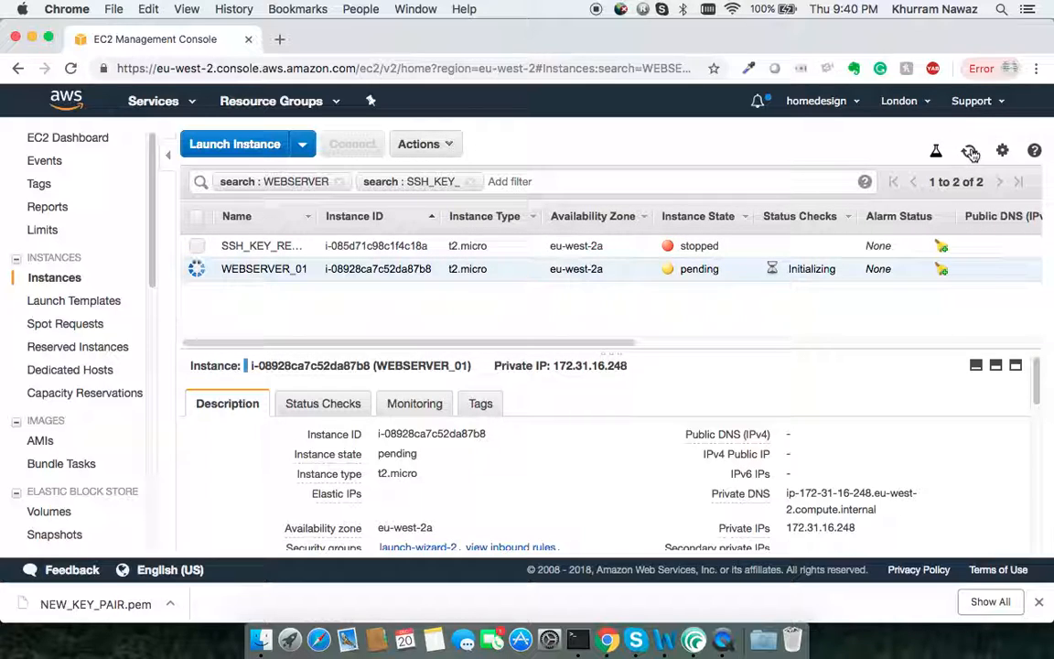
left_click(971, 153)
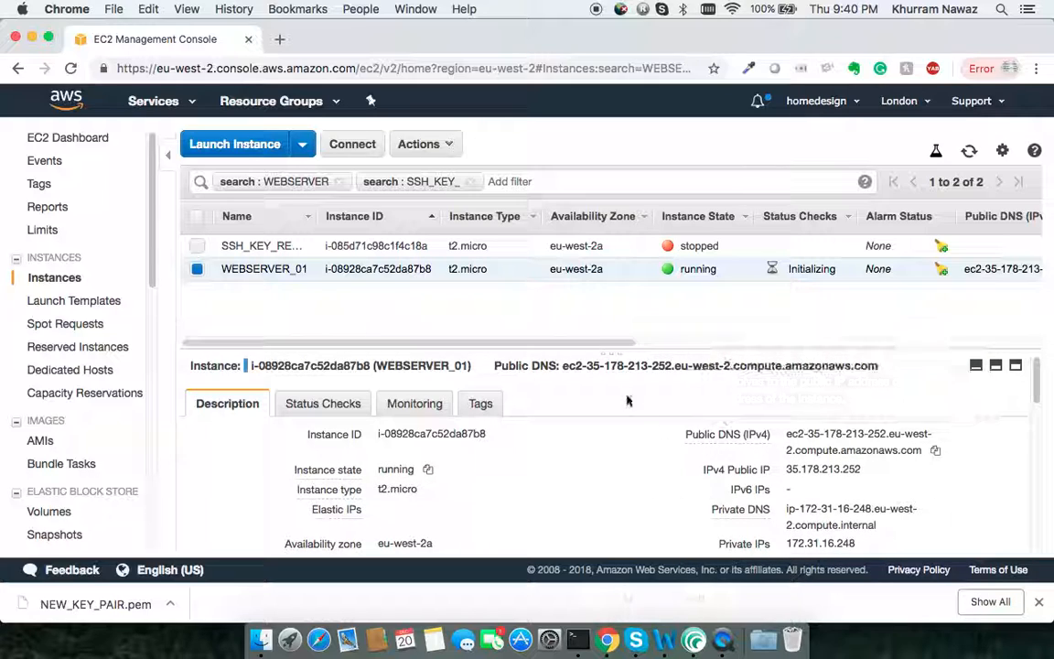
Copy the example ssh command from WEBSERVER_01's connection instructions and close them.
left_click(197, 270)
left_click(196, 269)
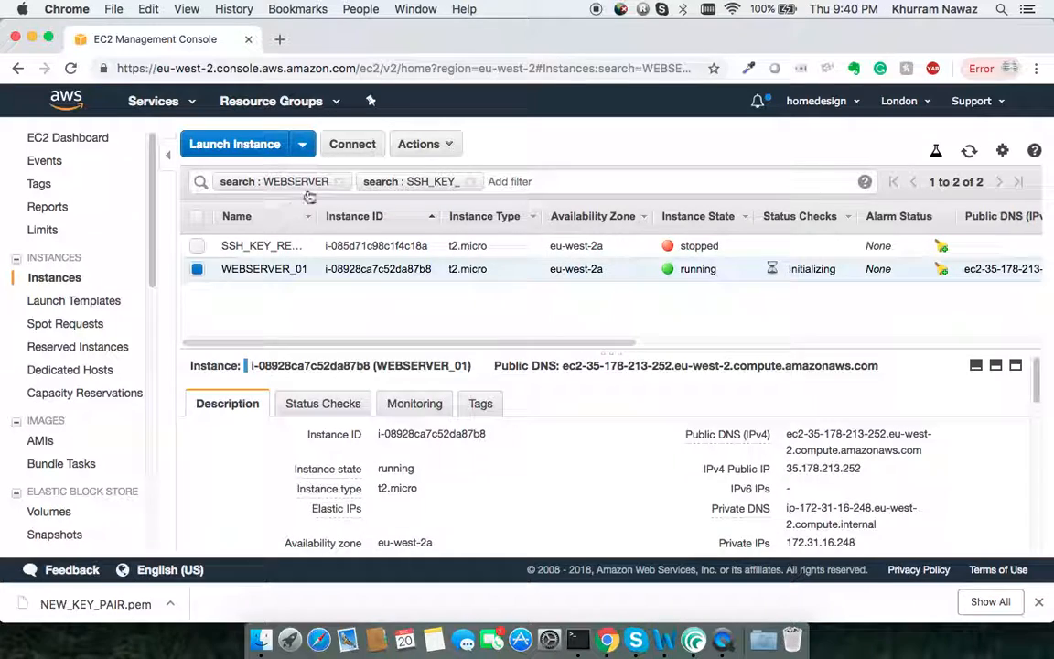
left_click(352, 147)
left_click_drag(252, 445, 840, 446)
right_click(723, 446)
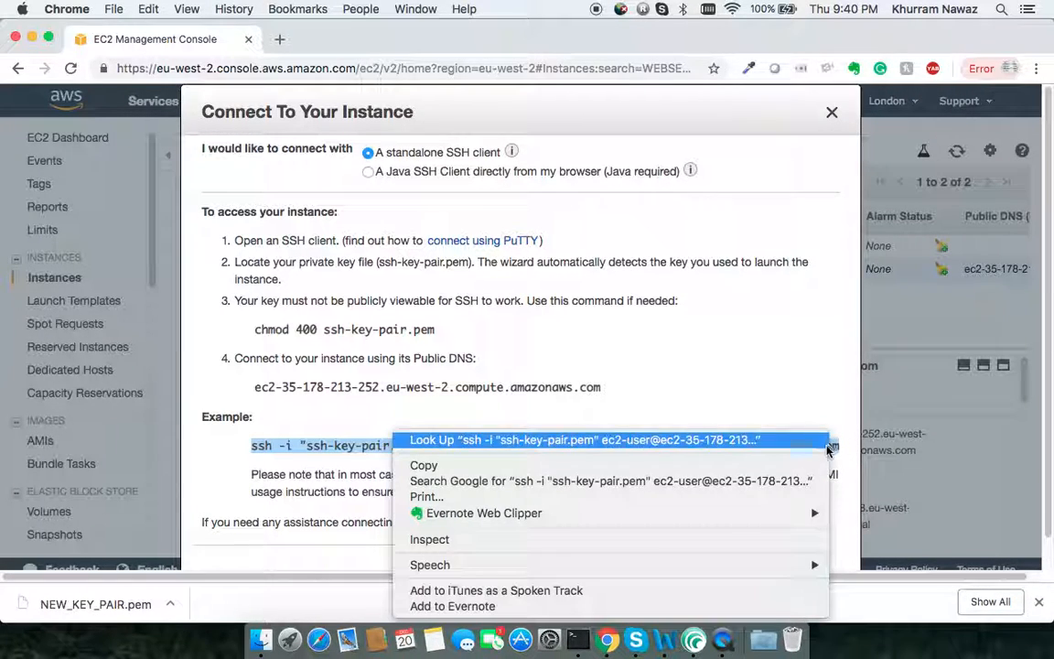
left_click(734, 465)
left_click(799, 572)
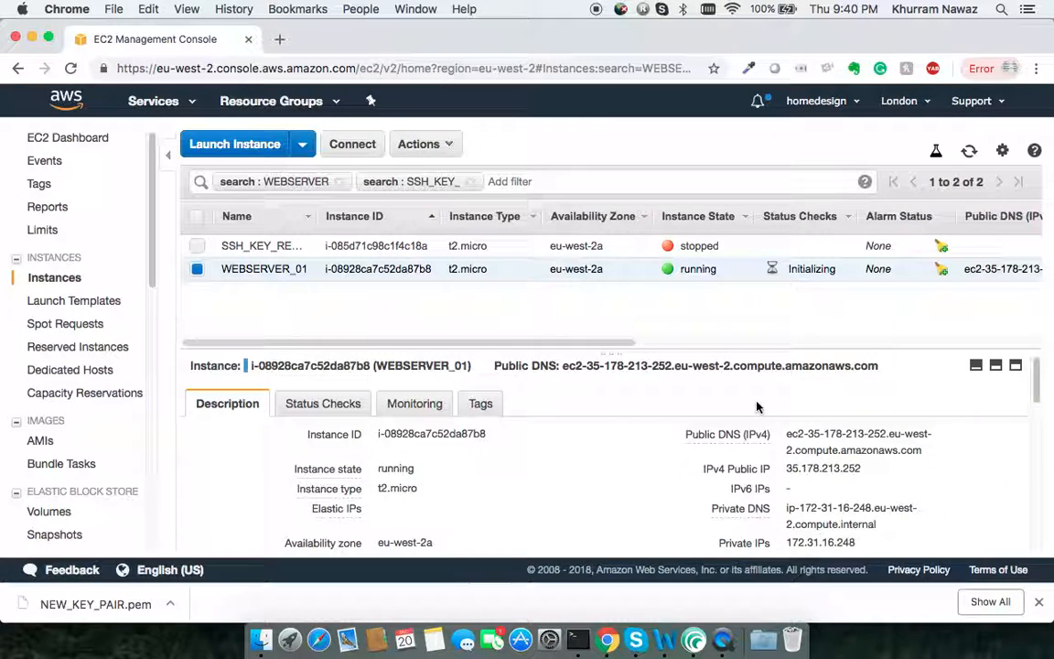
Switch to Terminal, clear the screen and paste the copied ssh command.
left_click(577, 639)
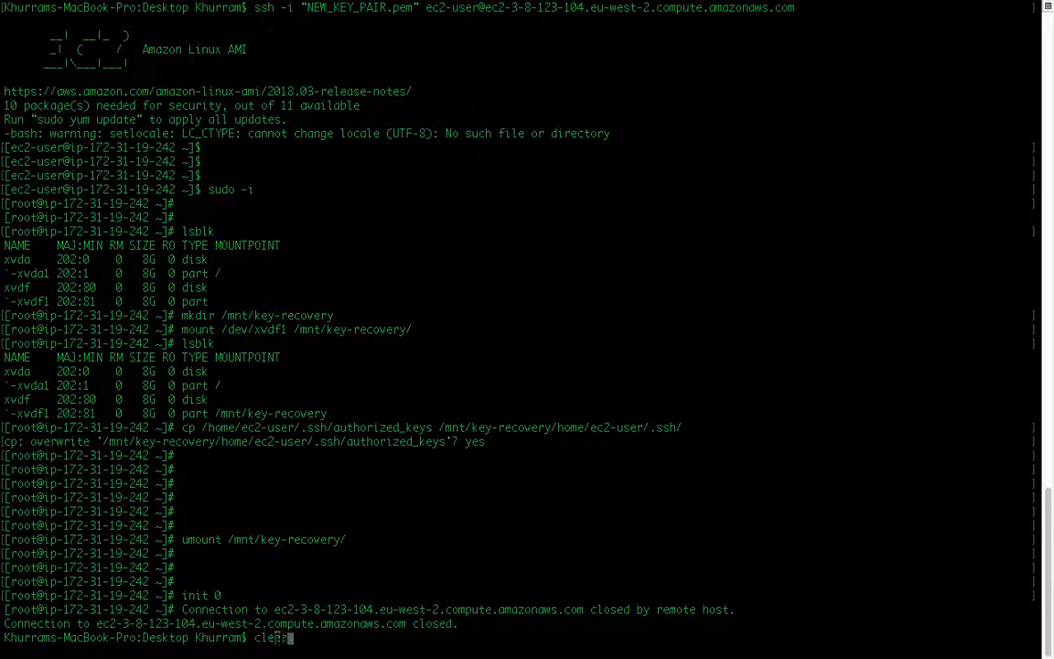
key("ctrl+l")
key("super+v")
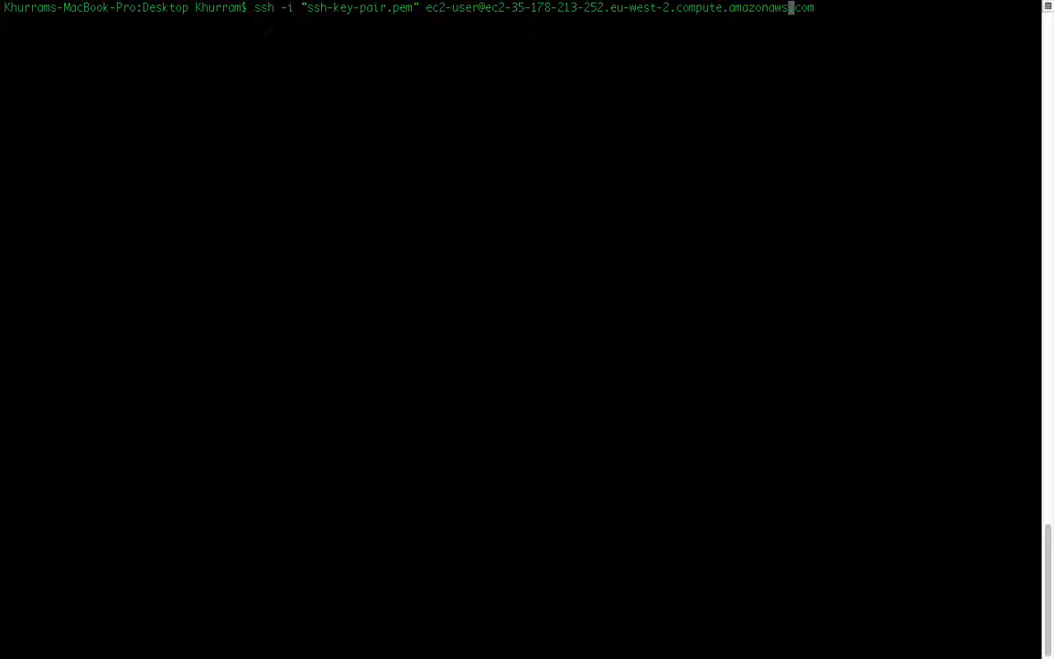
Change the key file in the ssh command to NEW_KEY_PAIR.pem and connect to WEBSERVER_01, answering yes to the host authenticity question.
key("Right")
key("Right")
key("Right")
key("Right")
key("Right")
key("Right")
key("Right")
key("Right")
key("Right")
key("Right")
key("Right")
key("Right")
key("Right")
key("BackSpace")
key("BackSpace")
key("BackSpace")
key("BackSpace")
key("BackSpace")
key("BackSpace")
key("BackSpace")
key("BackSpace")
key("BackSpace")
key("BackSpace")
key("BackSpace")
key("BackSpace")
type("NEW_KE")
type("Y_PAIR")
type("yes")
key("Return")
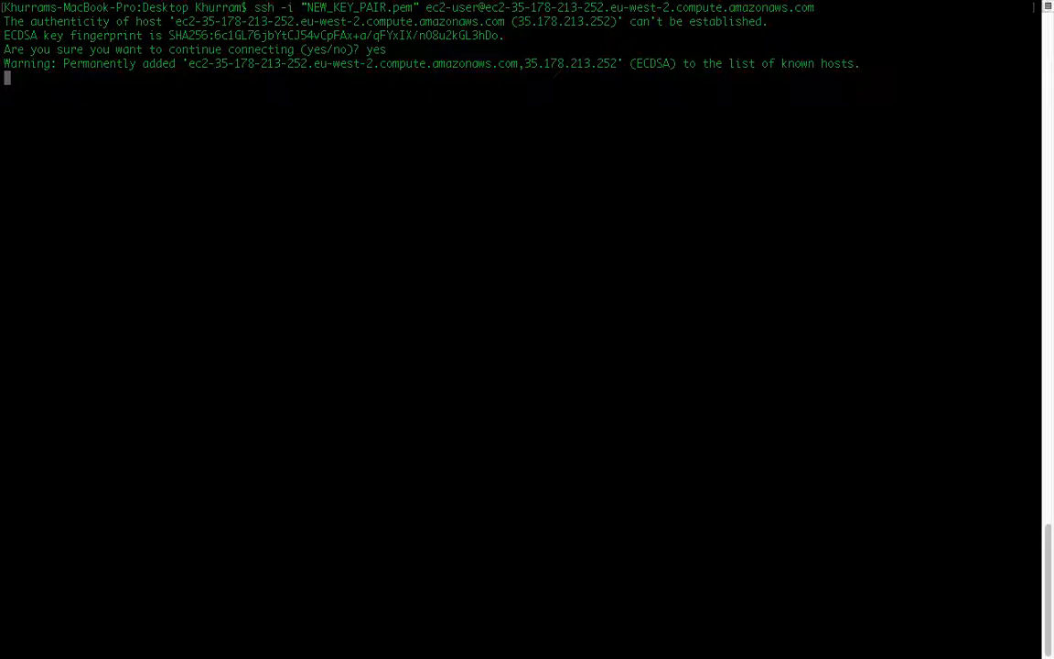
key("Return")
key("Return")
key("Return")
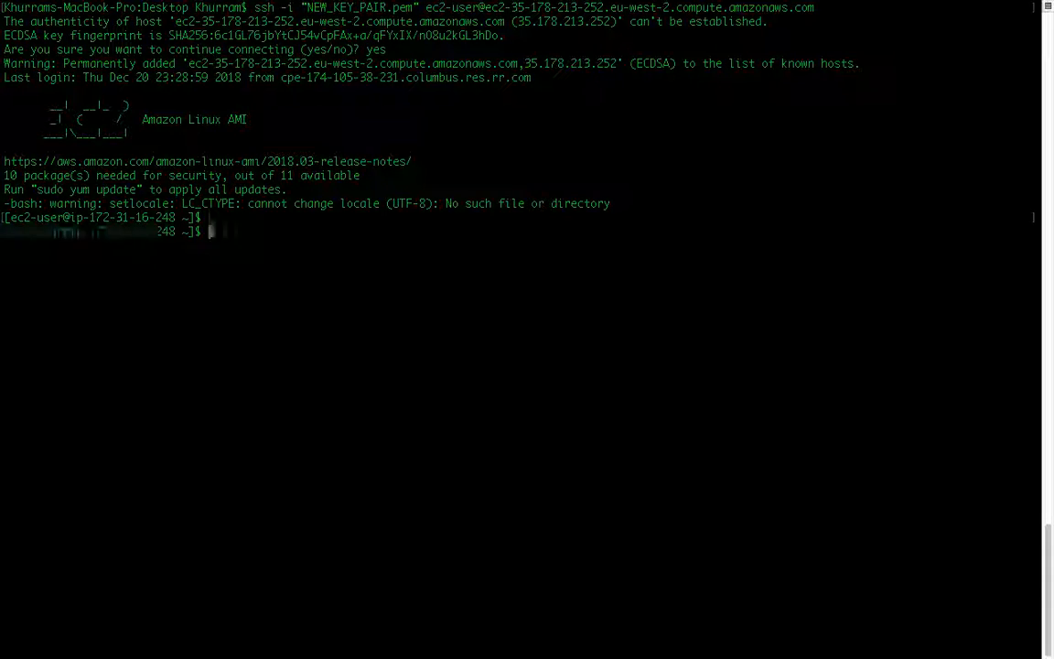
Switch to the root shell with sudo -i and check the current user with whoami.
type("sudo -i")
key("Return")
type("whoami")
key("Return")
key("Return")
key("Return")
key("Return")
key("Return")
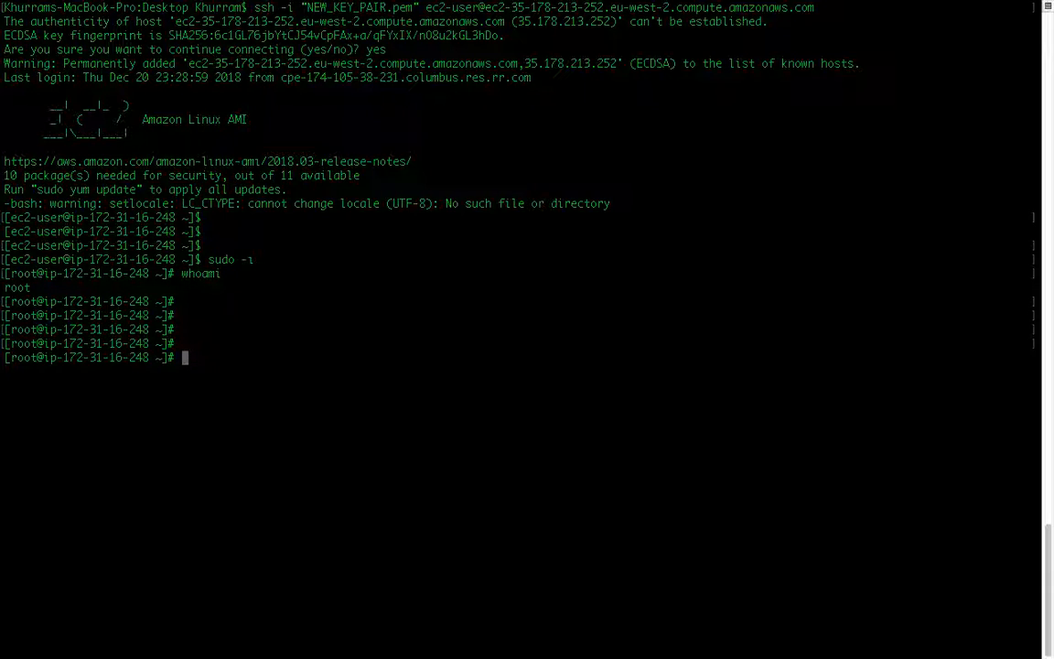